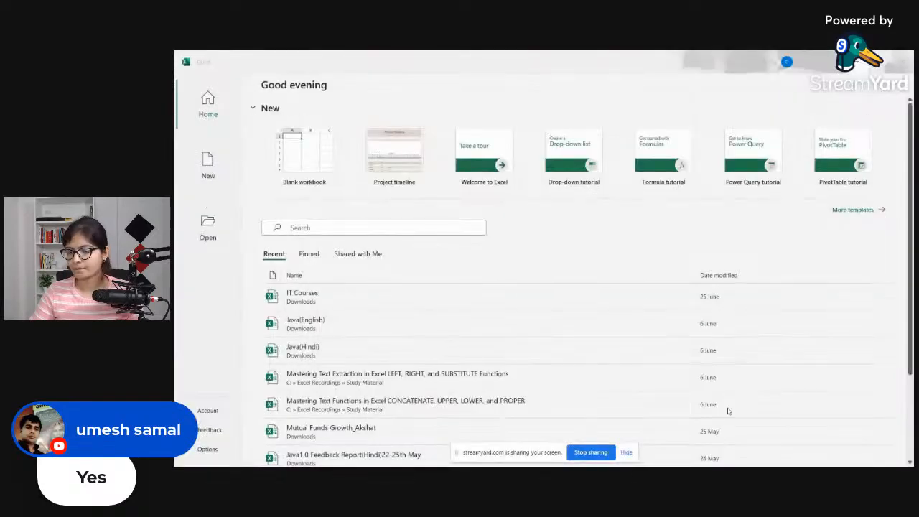
Step: Switch to the Scrble Ink whiteboard and hide the screen-sharing notice
key(super)
click(662, 460)
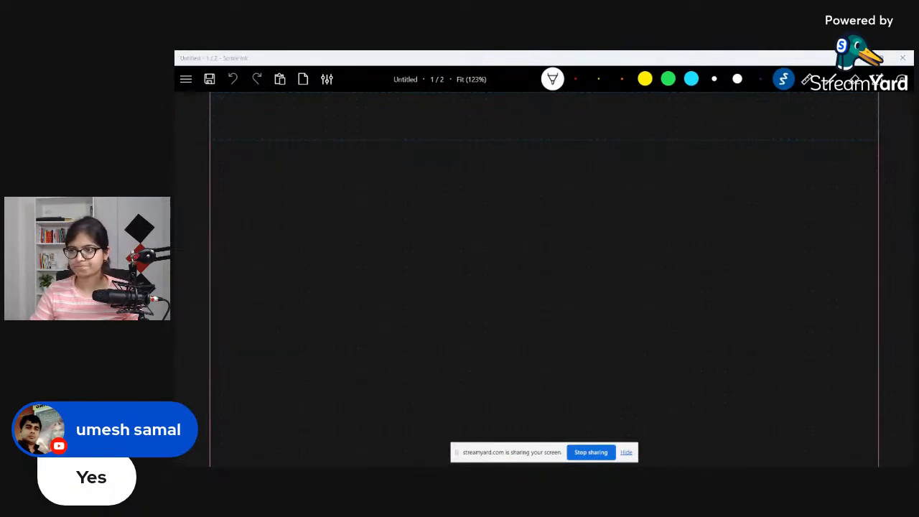
click(625, 453)
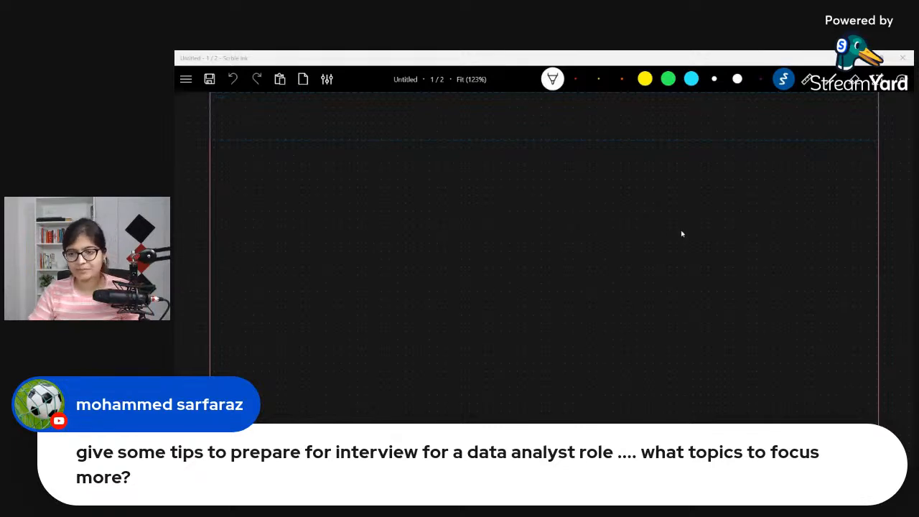
key(super)
key(super)
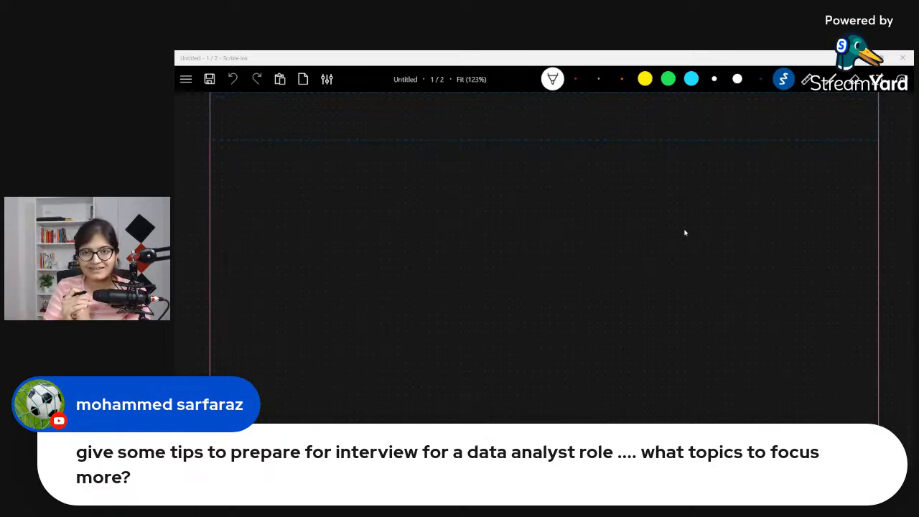
Step: Handwrite the heading "Excel" in white ink at the top centre of the page and double-underline it
click(785, 80)
click(786, 83)
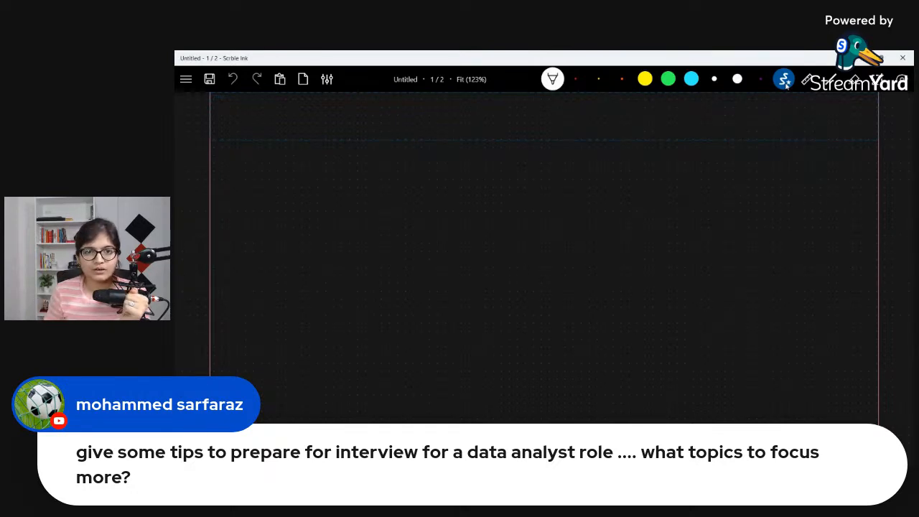
mouse_move(484, 108)
mouse_down()
mouse_move(477, 122)
mouse_move(486, 122)
mouse_up()
drag(488, 115, 508, 124)
drag(510, 120, 518, 122)
drag(524, 109, 524, 124)
drag(464, 130, 549, 134)
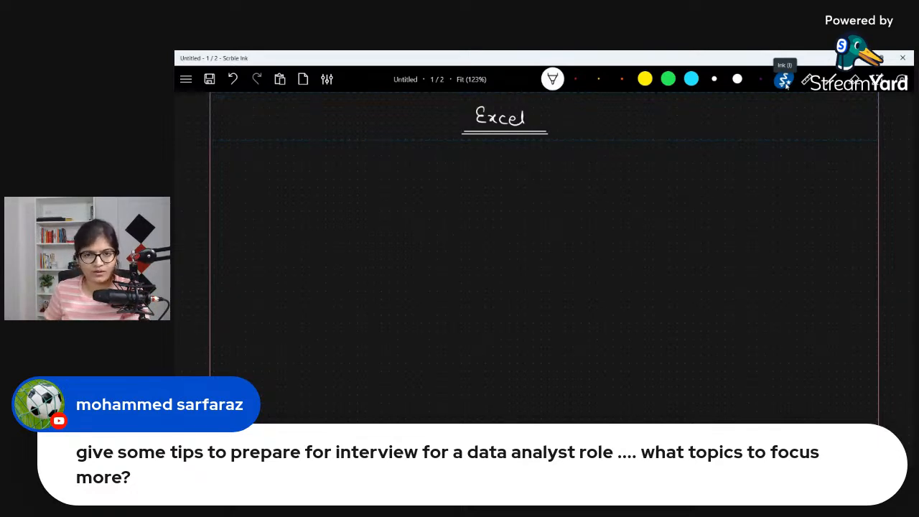
Step: Draw an arrow from "Excel" to an underlined "Tool", and another from "Tool" to the handwritten words "Store, Organize,"
mouse_move(503, 140)
mouse_down()
mouse_move(503, 170)
mouse_move(567, 175)
mouse_move(585, 162)
mouse_move(586, 177)
mouse_move(614, 181)
mouse_move(583, 220)
mouse_up()
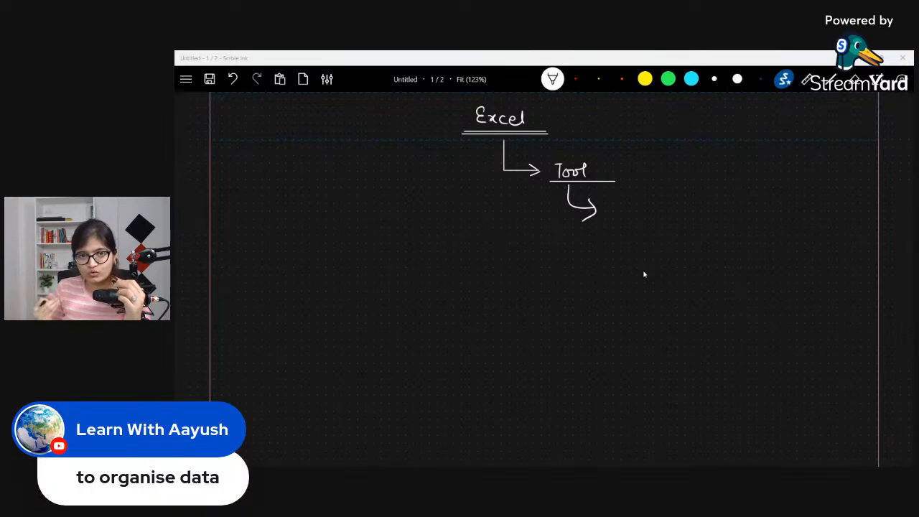
mouse_move(622, 204)
mouse_down()
mouse_move(615, 214)
mouse_move(650, 214)
mouse_move(666, 228)
mouse_move(687, 208)
mouse_move(707, 209)
mouse_up()
mouse_move(716, 209)
mouse_down()
mouse_move(698, 241)
mouse_move(731, 223)
mouse_move(768, 228)
mouse_up()
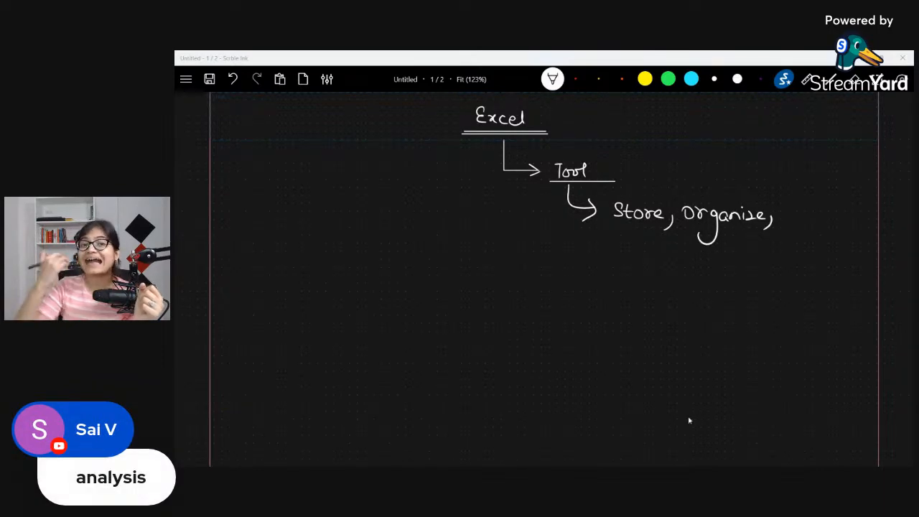
Step: Add "Analysis" after "Store, Organize," and frame the three words with a gold rectangle
mouse_move(783, 224)
mouse_down()
mouse_move(790, 207)
mouse_move(795, 223)
mouse_up()
mouse_move(785, 217)
mouse_down()
mouse_move(827, 214)
mouse_move(838, 224)
mouse_up()
drag(849, 214, 853, 224)
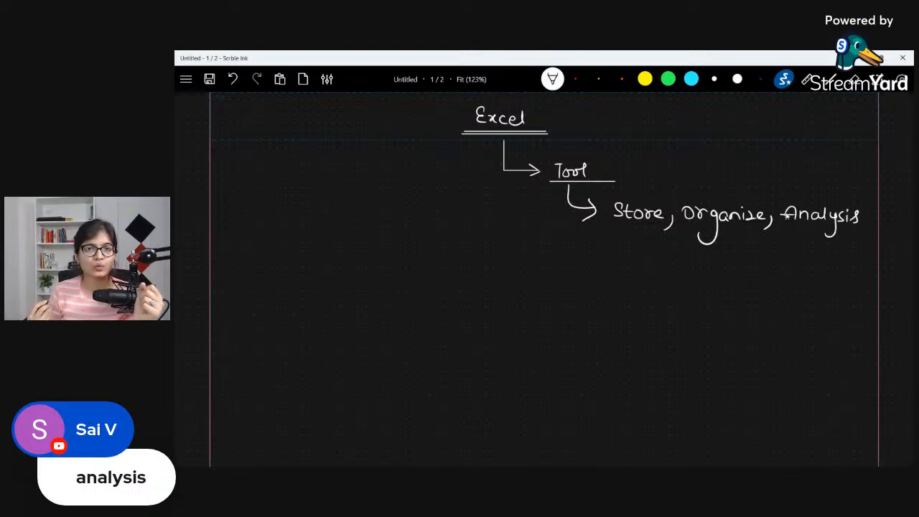
click(598, 79)
mouse_move(607, 193)
mouse_down()
mouse_move(607, 241)
mouse_move(850, 245)
mouse_move(864, 198)
mouse_move(606, 191)
mouse_up()
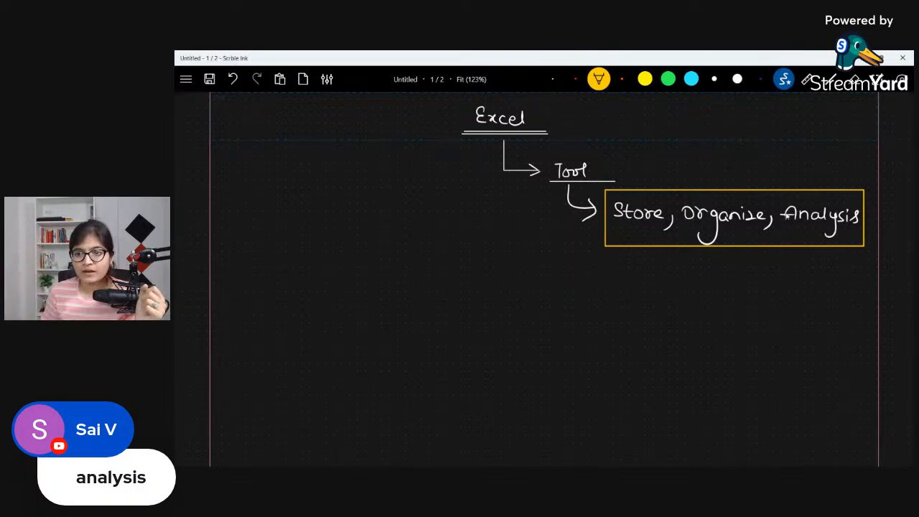
Step: Underline "Analysis" in gold and branch from it in orange to the underlined, braced words "Visualization" and "Calculations"
mouse_move(778, 230)
mouse_down()
mouse_move(855, 229)
mouse_move(794, 282)
mouse_up()
mouse_move(718, 297)
mouse_down()
mouse_move(724, 310)
mouse_move(727, 297)
mouse_up()
mouse_move(732, 303)
mouse_down()
mouse_move(731, 312)
mouse_move(778, 310)
mouse_up()
mouse_move(784, 302)
mouse_down()
mouse_move(784, 310)
mouse_move(805, 311)
mouse_up()
mouse_move(814, 296)
mouse_down()
mouse_move(814, 312)
mouse_move(821, 303)
mouse_move(844, 310)
mouse_up()
mouse_move(729, 341)
mouse_down()
mouse_move(727, 352)
mouse_move(758, 352)
mouse_up()
drag(763, 340, 777, 352)
drag(789, 343, 801, 350)
mouse_move(800, 338)
mouse_down()
mouse_move(801, 353)
mouse_move(814, 350)
mouse_up()
drag(823, 351, 834, 351)
mouse_move(689, 280)
mouse_down()
mouse_move(697, 377)
mouse_move(845, 369)
mouse_up()
drag(718, 323, 836, 323)
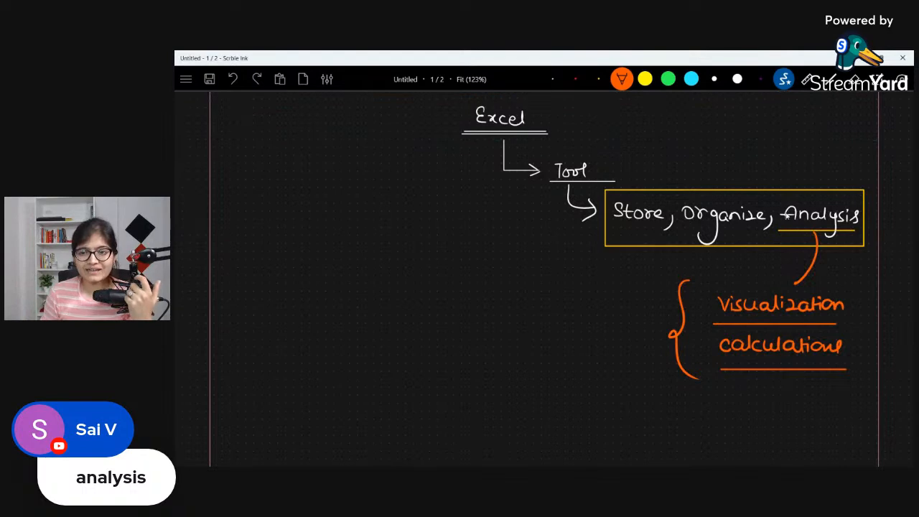
Step: Set the pen back to white ink
click(552, 79)
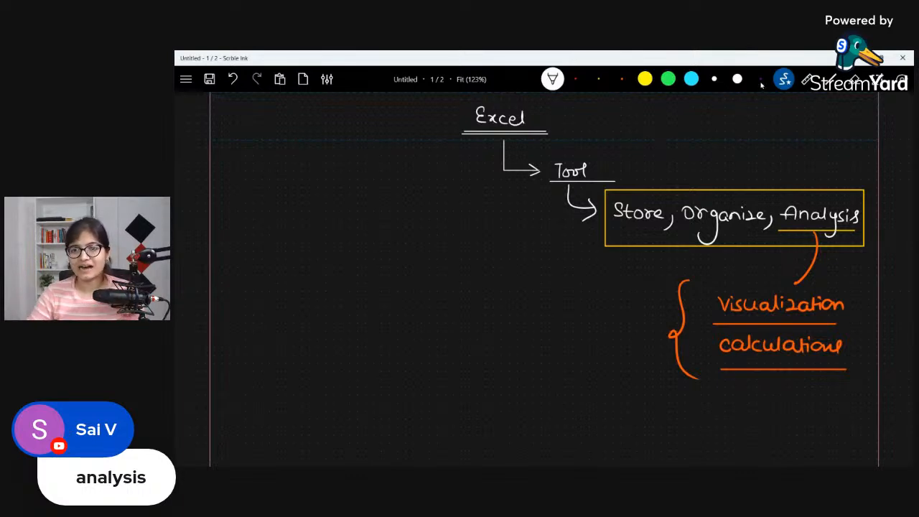
scroll(620, 267, down, 3)
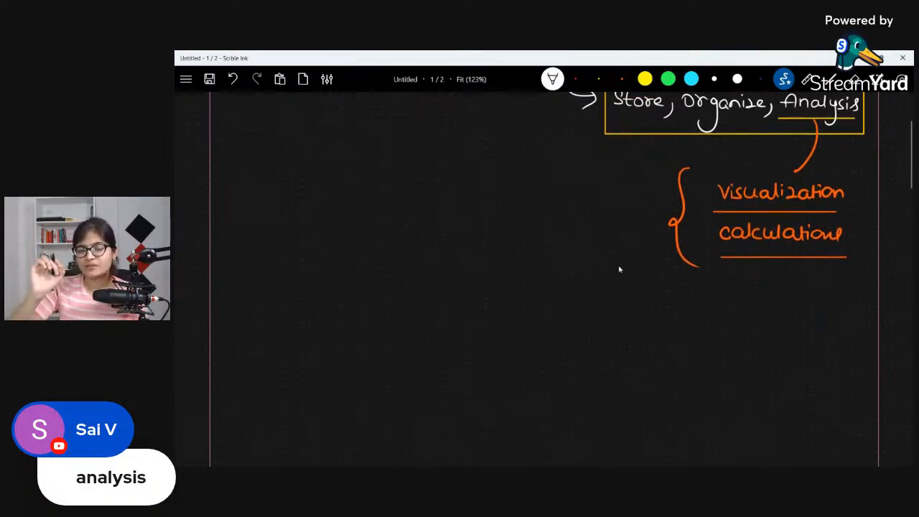
scroll(619, 269, up, 3)
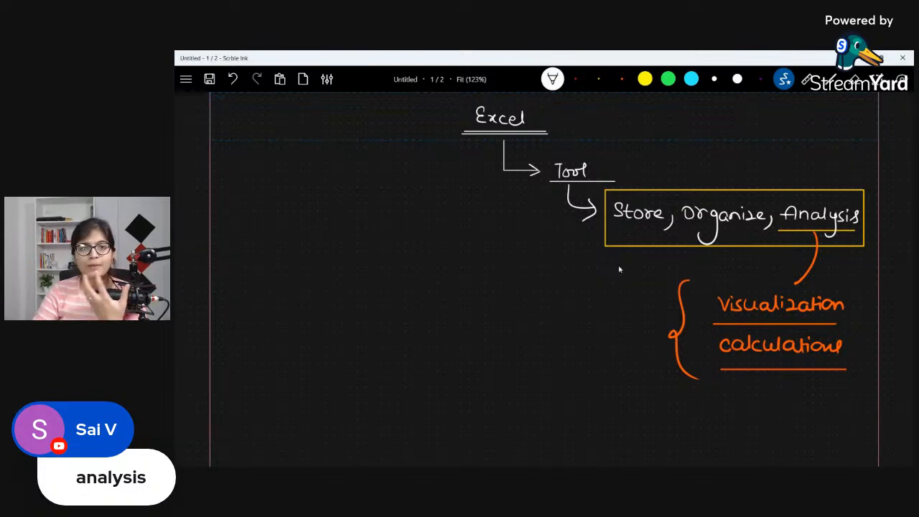
Step: Switch to the Excel start screen
key(super)
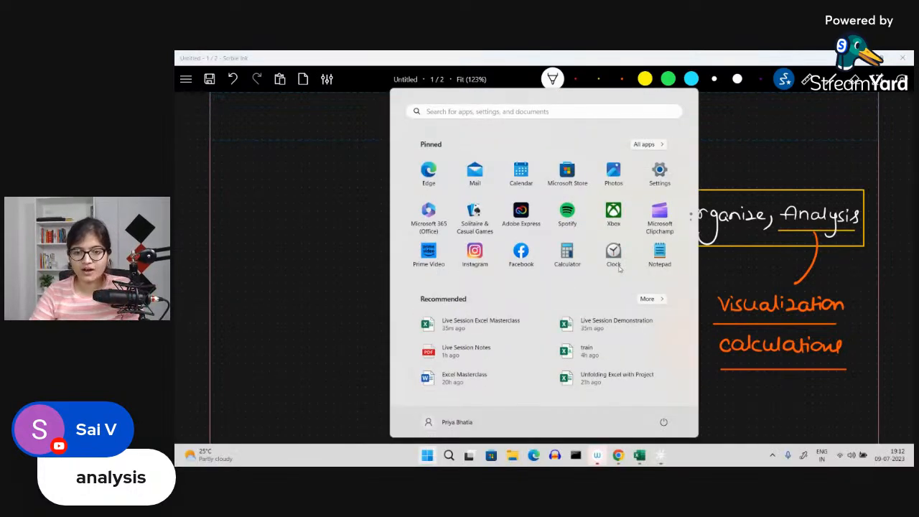
click(636, 457)
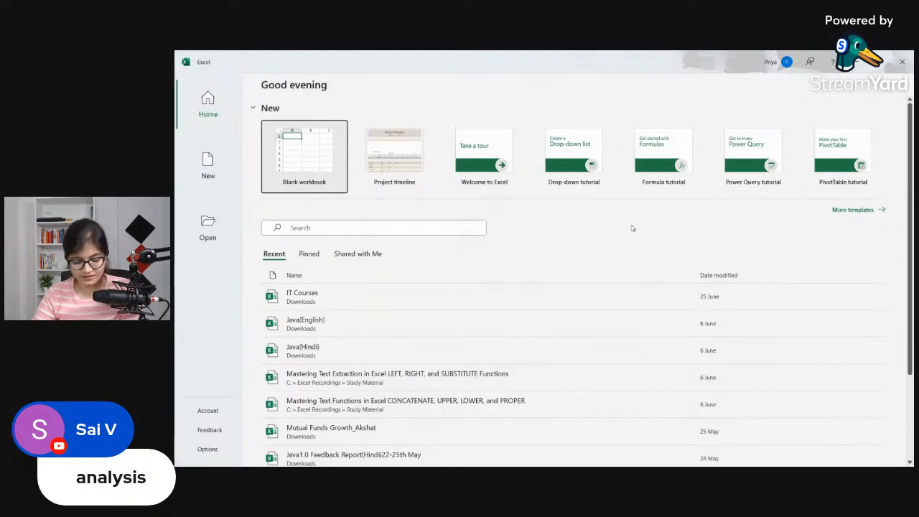
Step: Search Windows for "excel" and dismiss the search without opening anything
key(super)
text(excel)
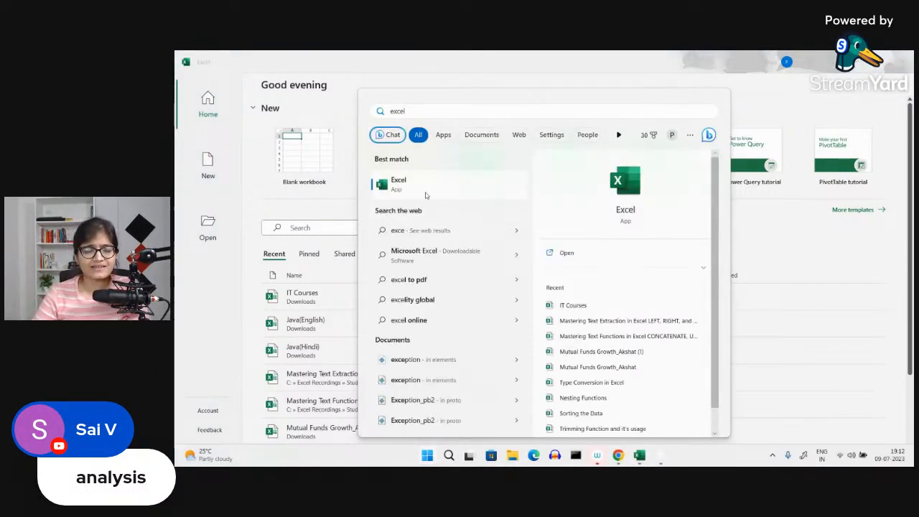
click(771, 213)
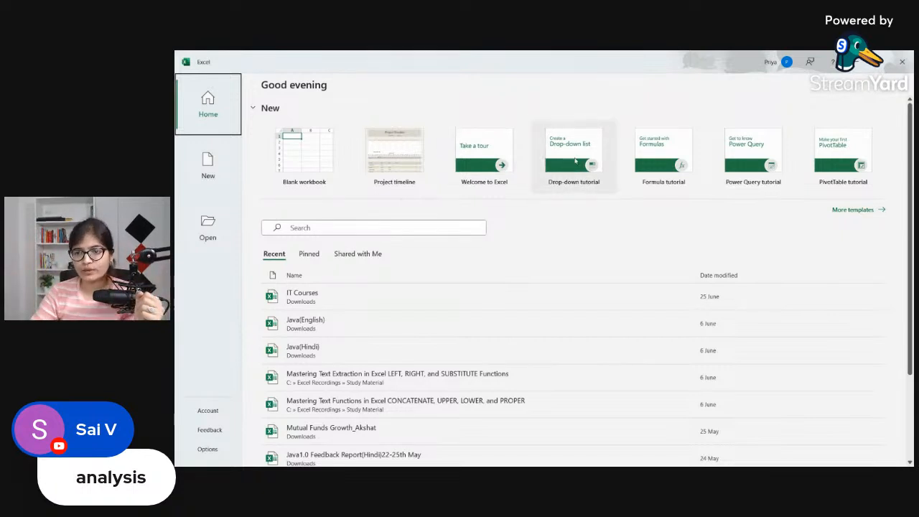
Step: Browse the full gallery of Excel workbook templates
click(848, 209)
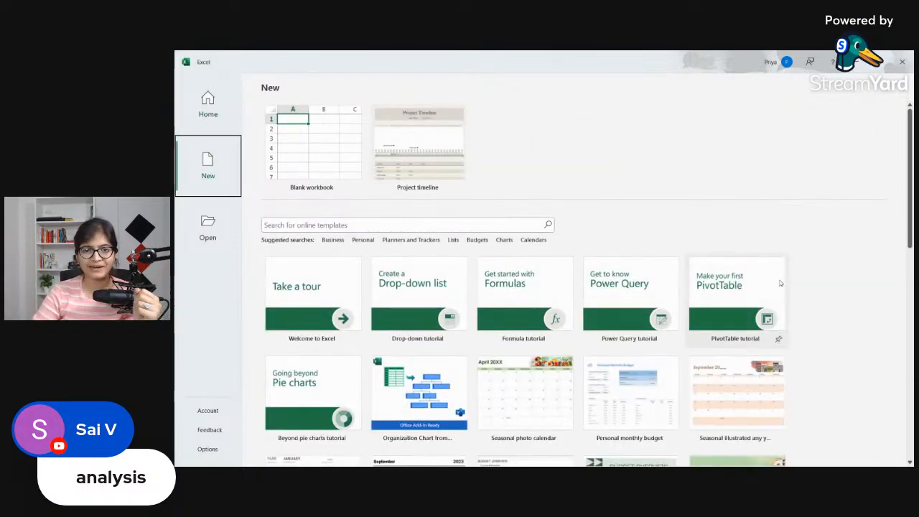
scroll(780, 283, down, 1)
scroll(780, 284, down, 1)
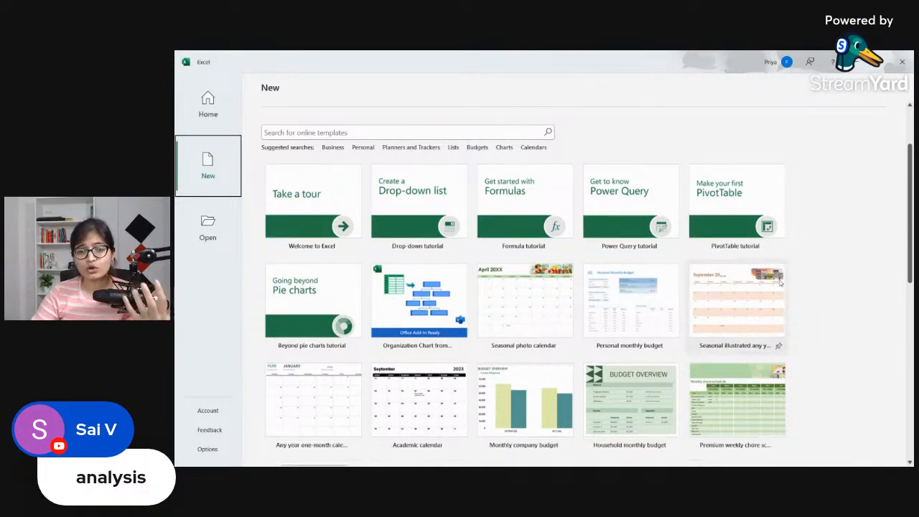
scroll(780, 283, down, 1)
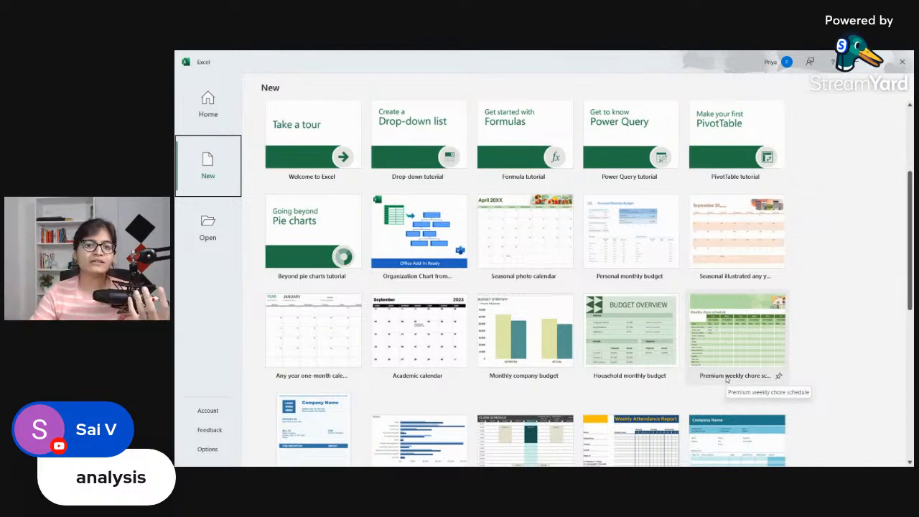
scroll(726, 379, down, 3)
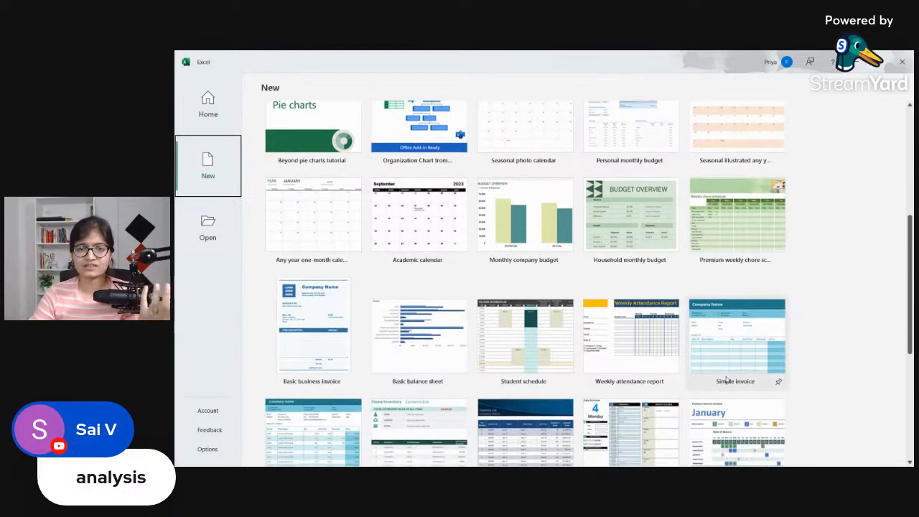
scroll(726, 379, up, 7)
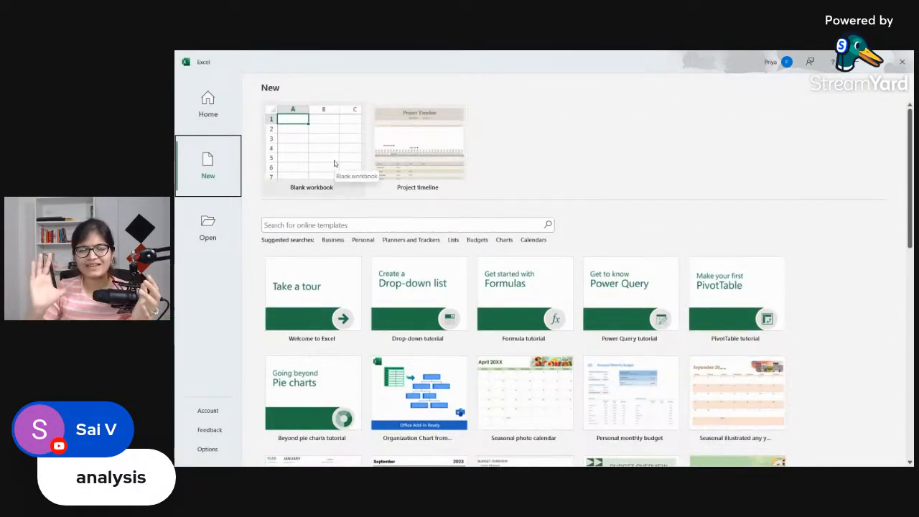
Step: Create a blank workbook and add three more worksheets to it
click(333, 164)
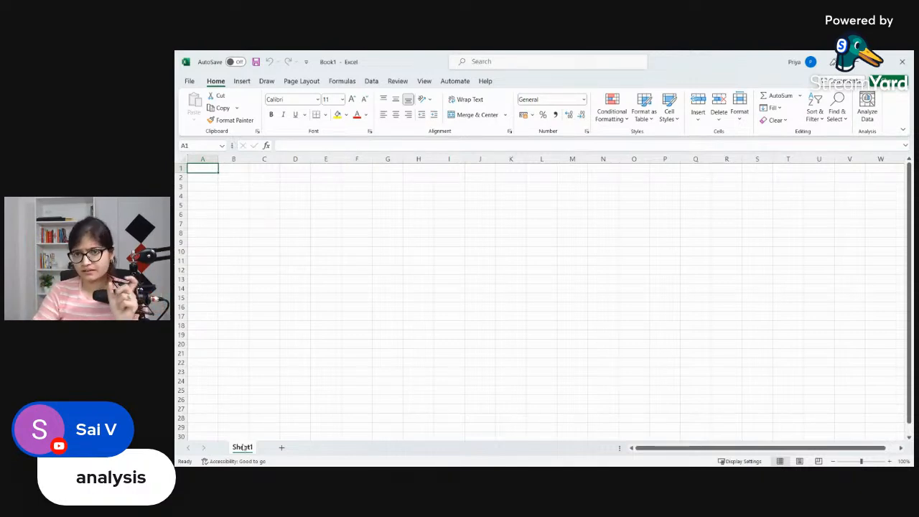
click(282, 450)
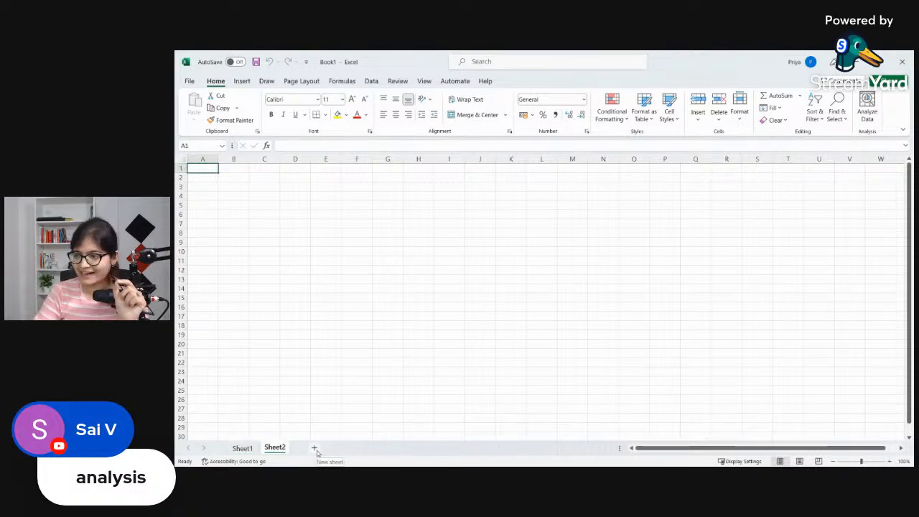
click(346, 447)
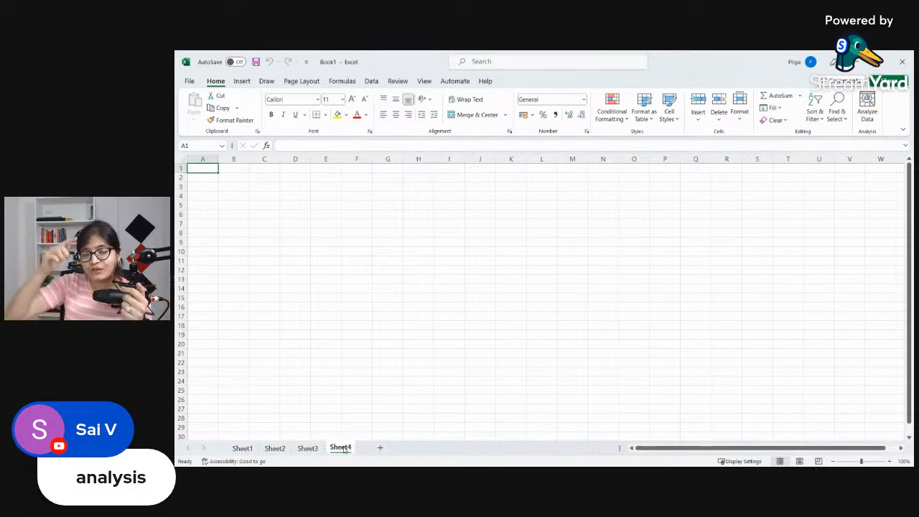
Step: View Sheet1 and Sheet2 in turn
click(243, 448)
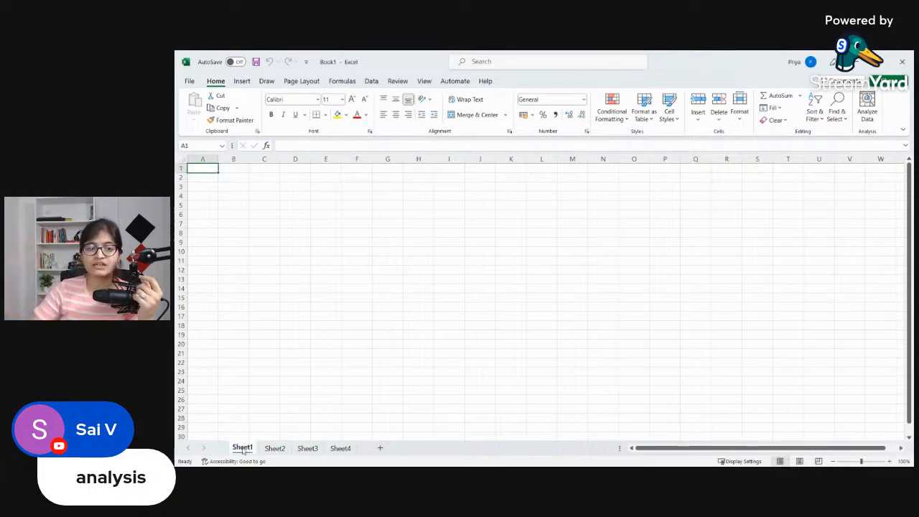
click(274, 448)
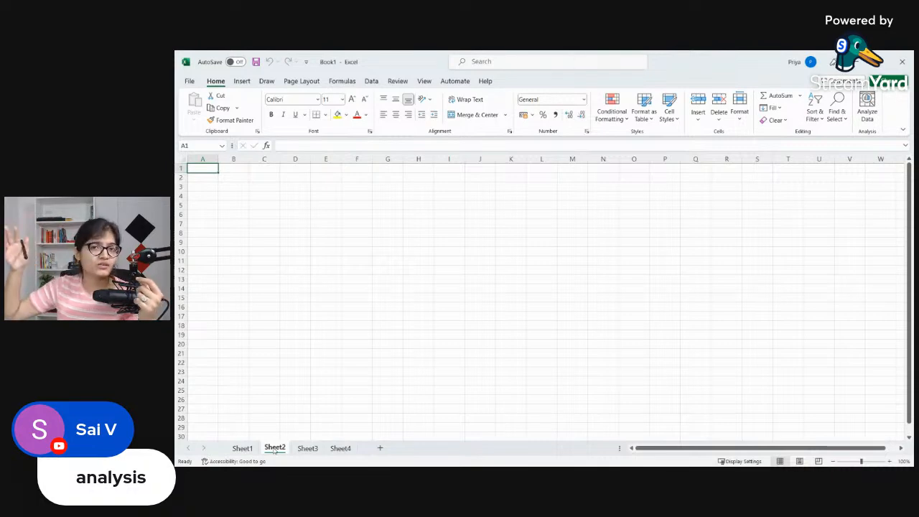
Step: Switch to the Scrble Ink whiteboard and handwrite an underlined "Workbook" in white ink below the Excel notes
key(super)
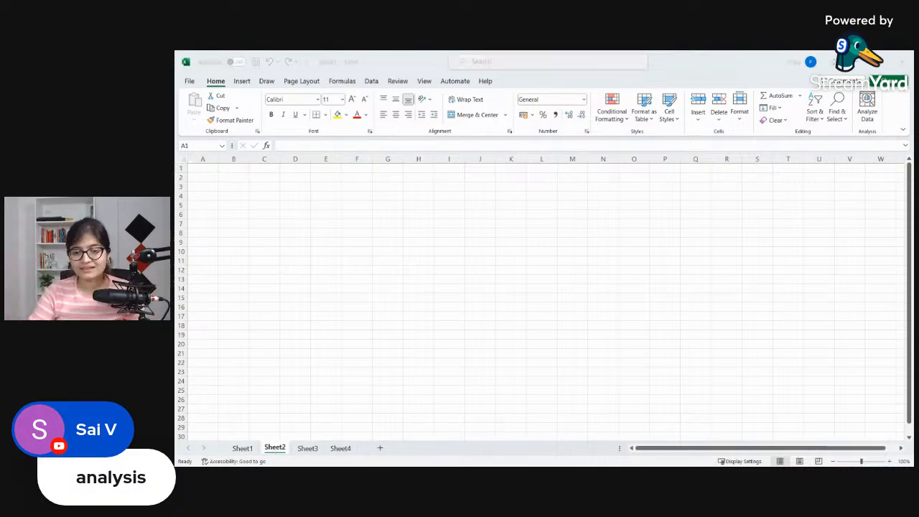
click(665, 452)
scroll(582, 330, down, 3)
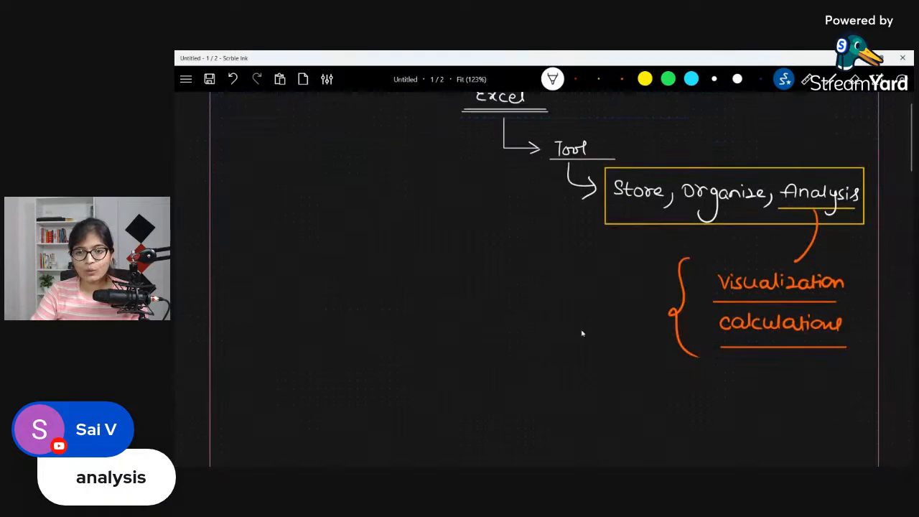
mouse_move(442, 347)
mouse_down()
mouse_move(450, 358)
mouse_move(465, 352)
mouse_move(449, 382)
mouse_move(465, 366)
mouse_move(537, 382)
mouse_up()
click(854, 79)
click(552, 79)
drag(548, 367, 551, 381)
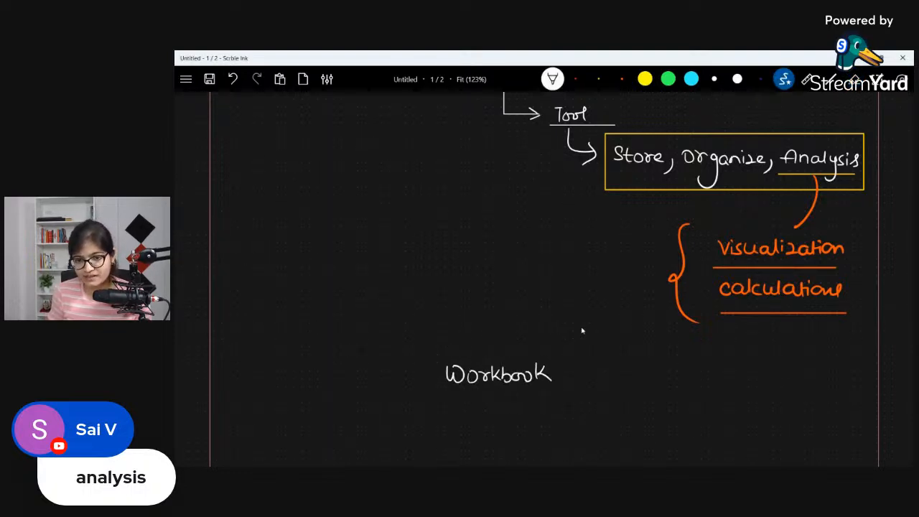
drag(438, 391, 563, 391)
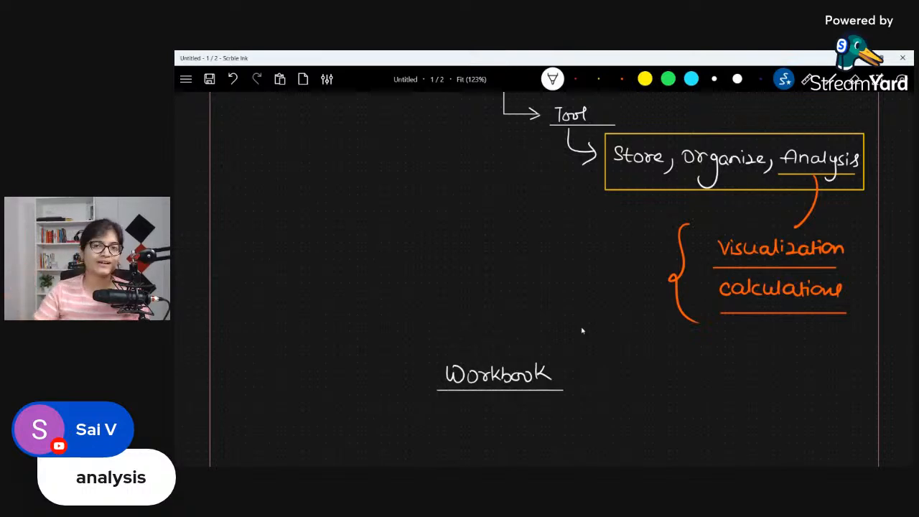
Step: Draw an arrow from "Workbook" to a double-underlined "Worksheets" in white ink and frame "Worksheets" with a gold rectangle
scroll(580, 328, down, 1)
scroll(580, 327, down, 3)
mouse_move(498, 284)
mouse_down()
mouse_move(499, 335)
mouse_move(672, 339)
mouse_move(662, 343)
mouse_up()
drag(533, 354, 699, 352)
drag(522, 362, 699, 361)
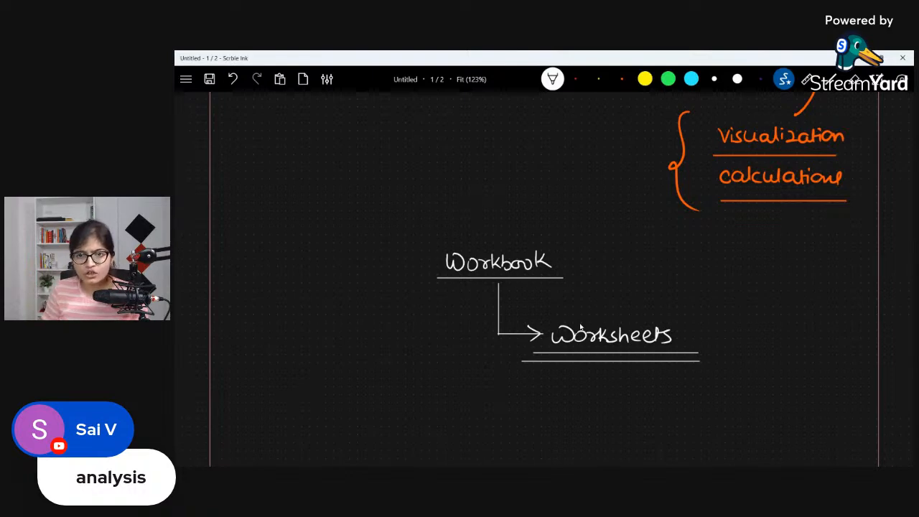
click(598, 79)
mouse_move(537, 308)
mouse_down()
mouse_move(538, 317)
mouse_move(725, 314)
mouse_move(541, 309)
mouse_up()
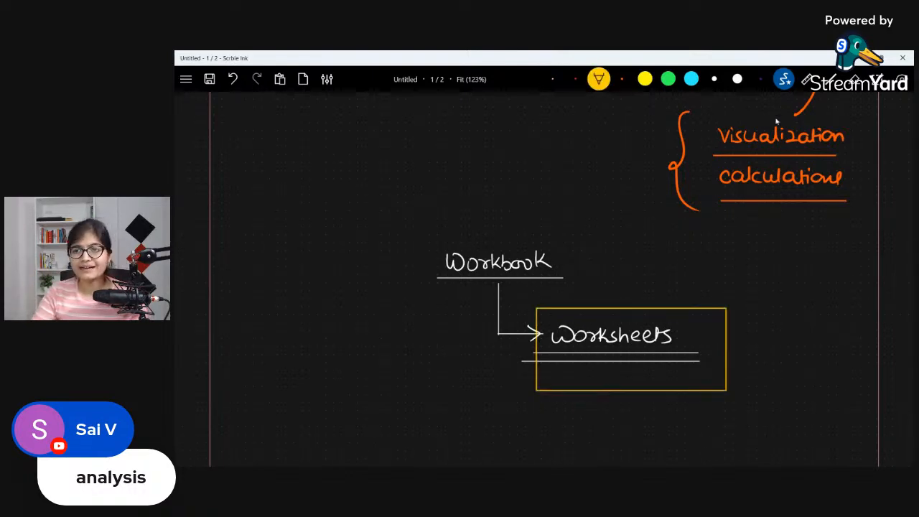
Step: Return to the Excel workbook and widen columns A and B on Sheet2
click(857, 58)
mouse_move(219, 158)
mouse_down()
mouse_move(297, 159)
mouse_move(234, 160)
mouse_up()
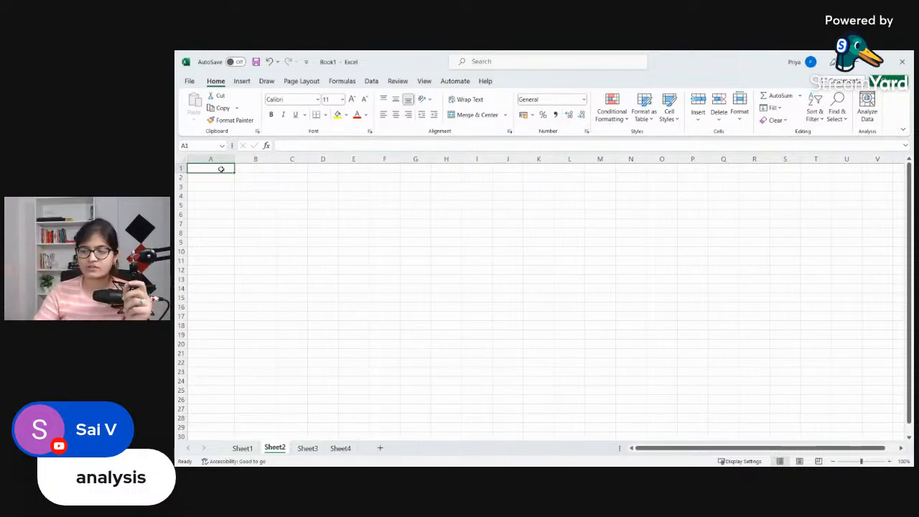
Step: Select single cells on Sheet2 one after another, starting at A2 and continuing along row 4 from B4 to I4
click(222, 179)
click(254, 197)
click(312, 198)
click(348, 199)
click(384, 199)
click(440, 199)
click(475, 199)
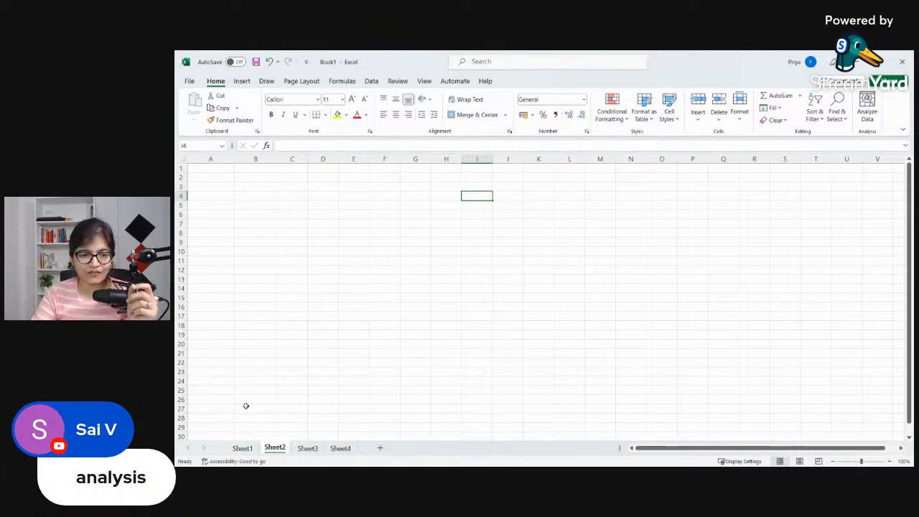
Step: Switch to Sheet1 and select single cells one after another, moving diagonally down the grid to G9
click(242, 448)
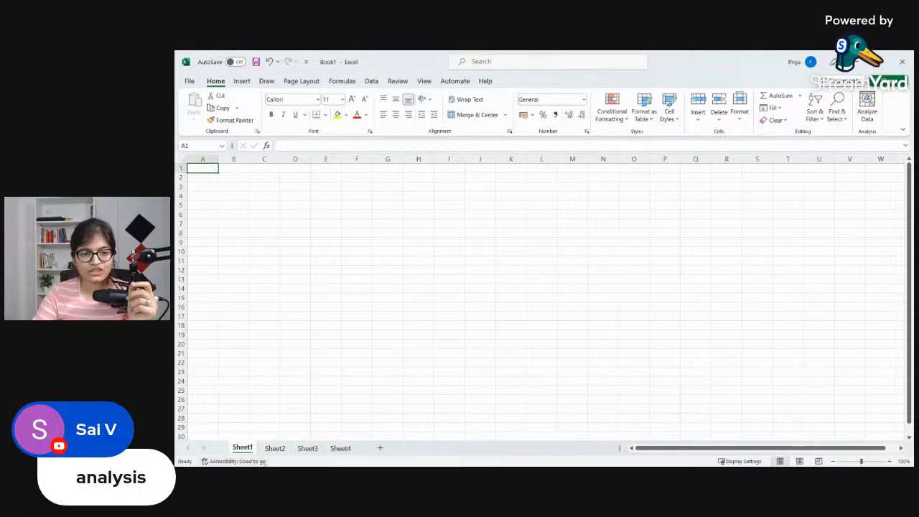
click(218, 186)
click(282, 205)
click(357, 224)
click(388, 242)
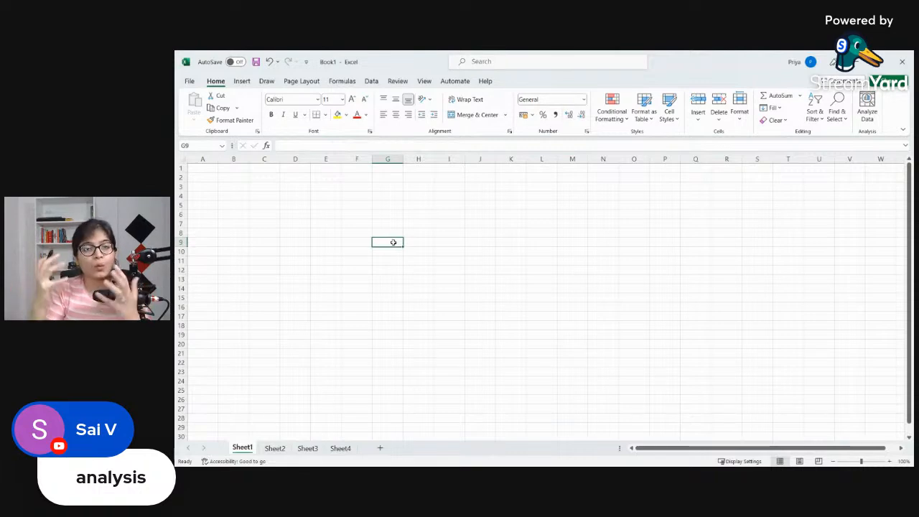
Step: Select entire rows 1 through 10 on Sheet1 one after another
click(179, 168)
click(180, 177)
click(180, 187)
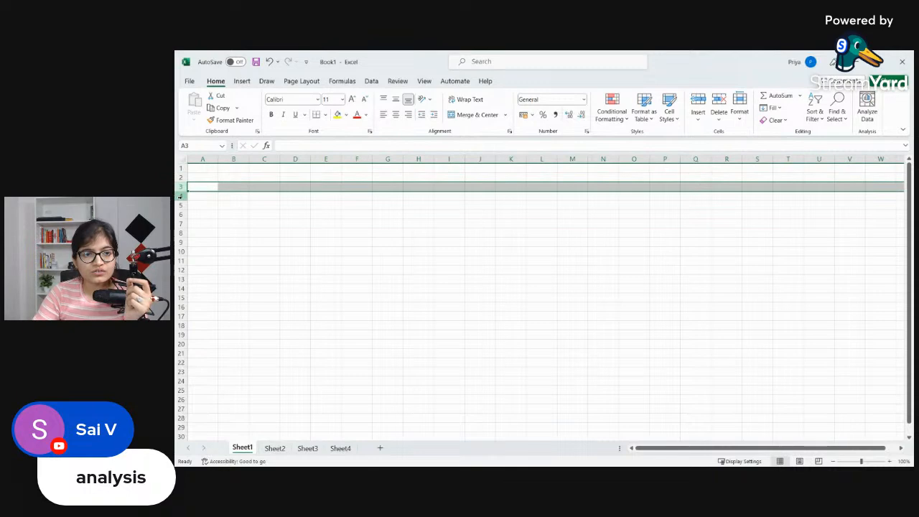
click(180, 196)
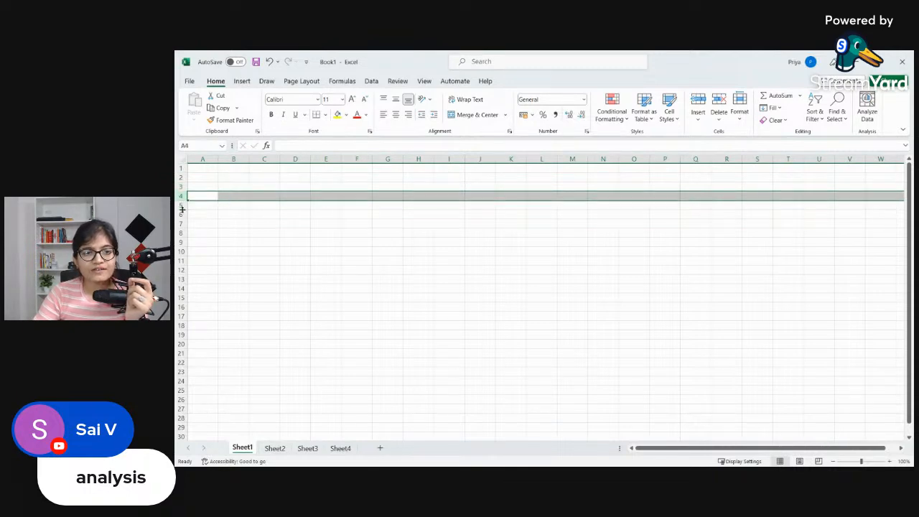
click(180, 204)
click(180, 214)
click(180, 223)
click(180, 233)
click(180, 241)
click(180, 251)
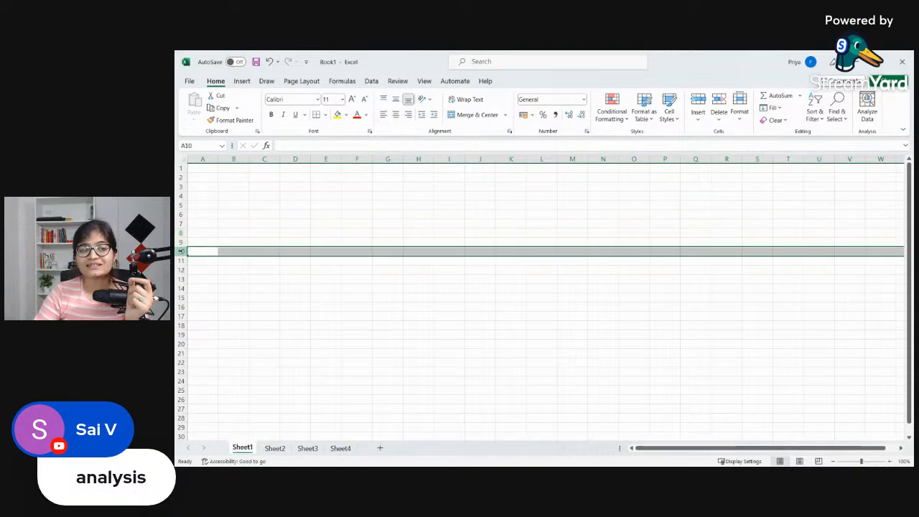
Step: Select entire columns A through I on Sheet1 one after another, then select column A again
click(202, 158)
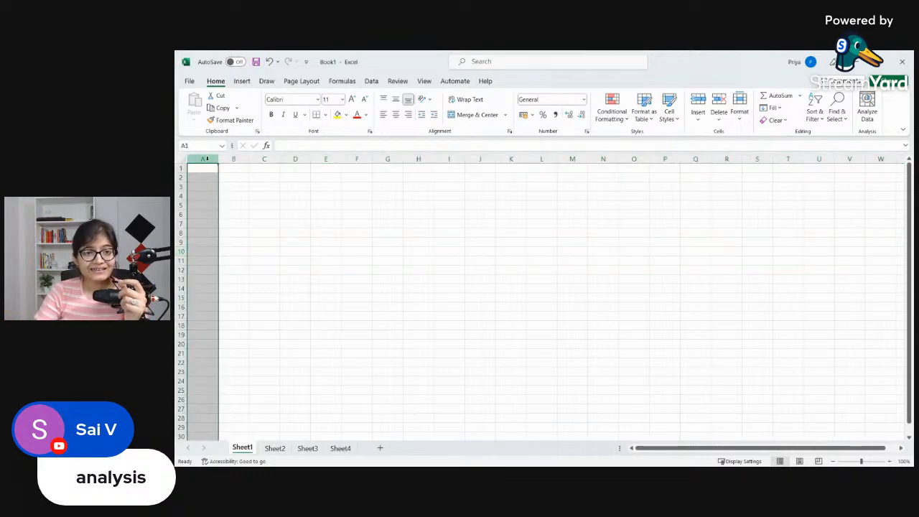
click(233, 159)
click(265, 159)
click(295, 159)
click(327, 158)
click(356, 158)
click(387, 159)
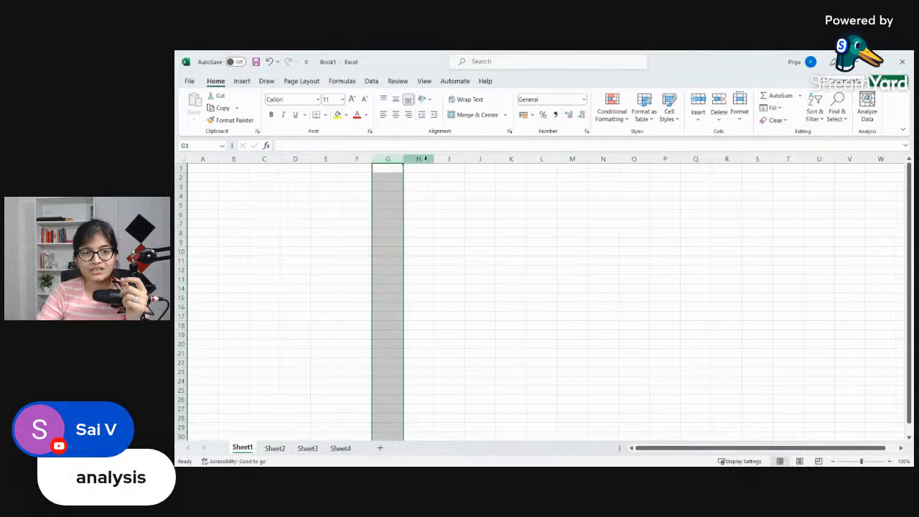
click(418, 158)
click(448, 158)
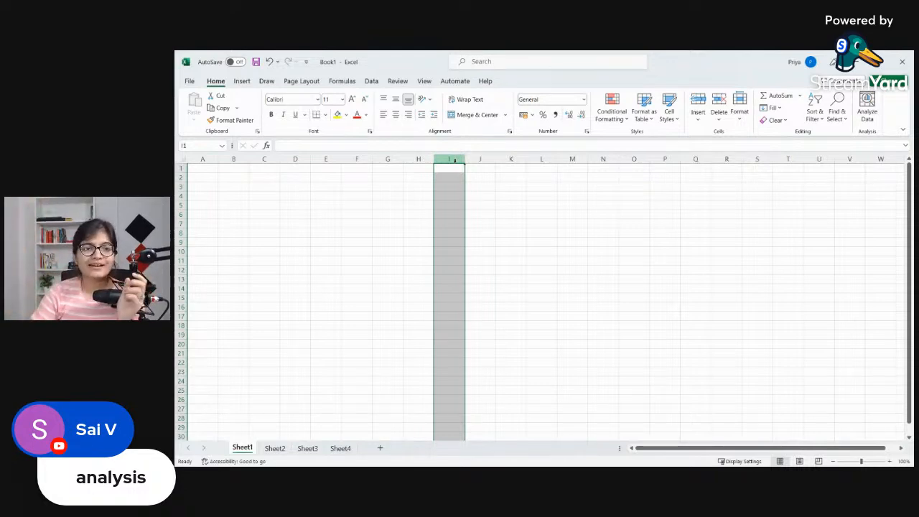
click(211, 160)
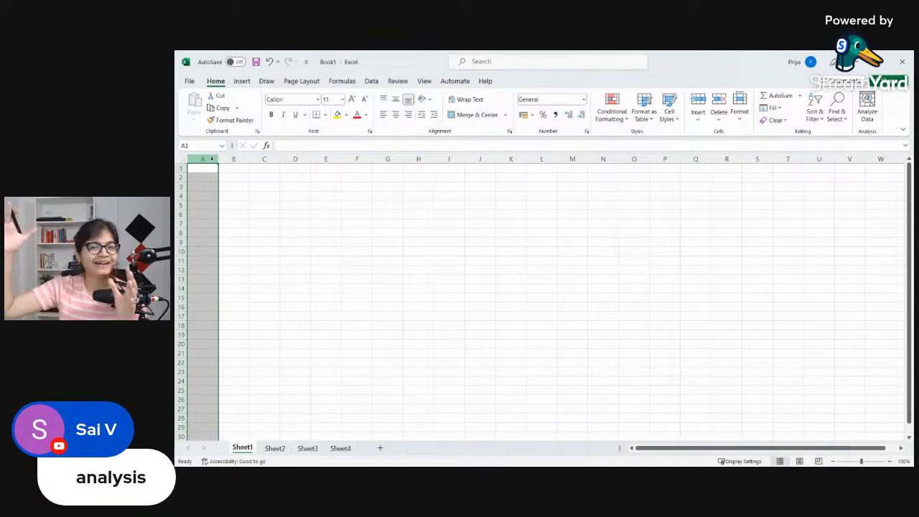
Step: Select cell C2 and then cell F12, highlighting each cell's address in the Name Box
click(261, 178)
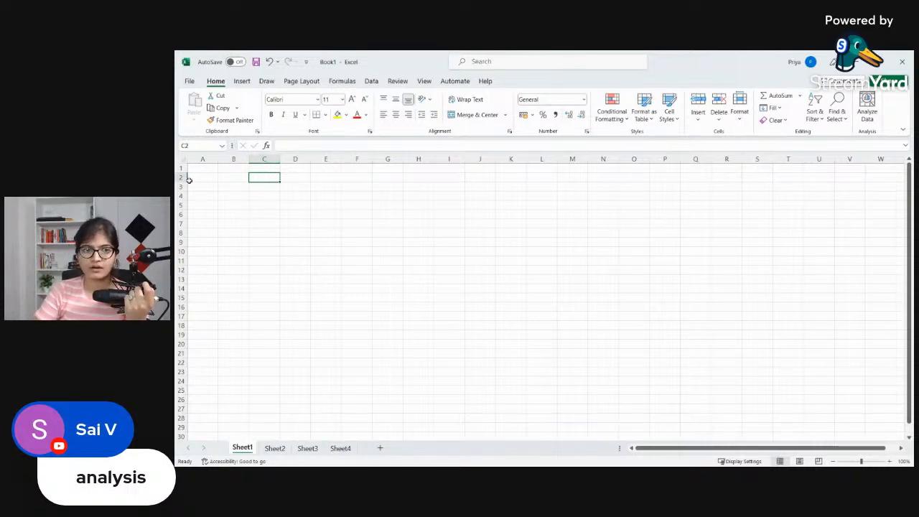
click(188, 146)
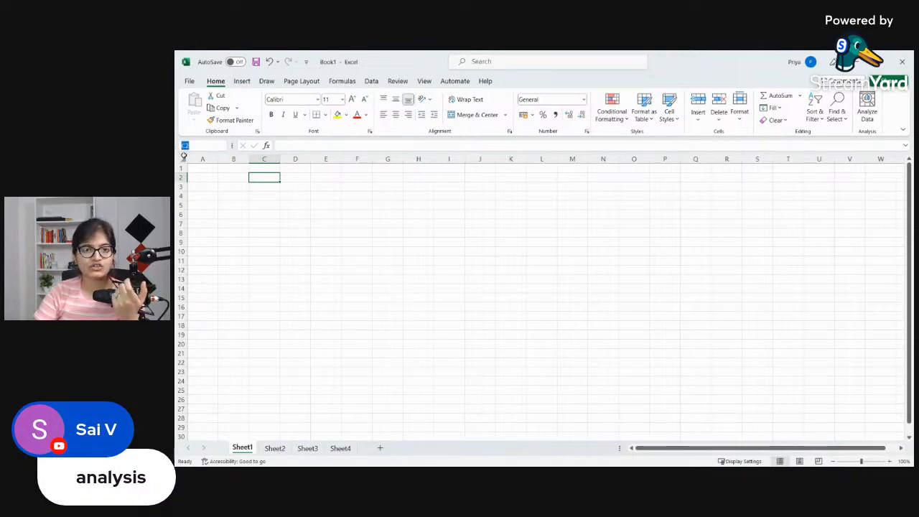
click(359, 268)
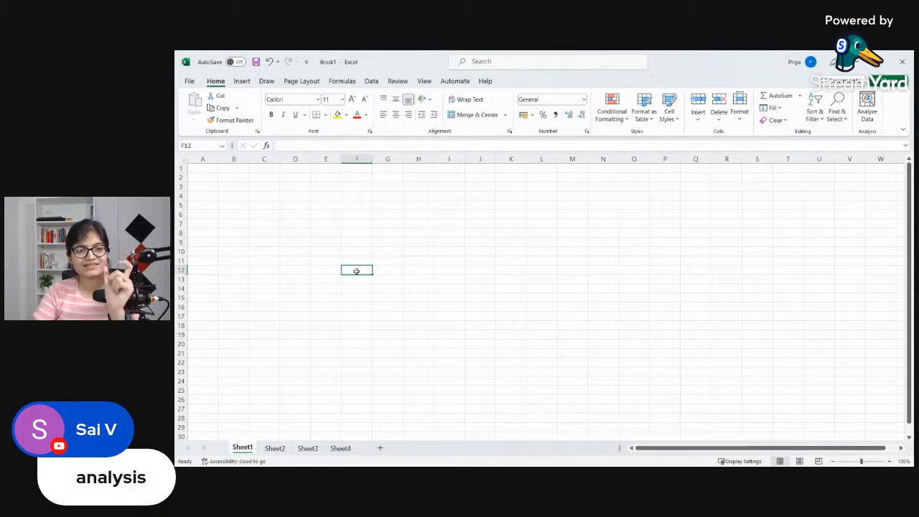
click(188, 145)
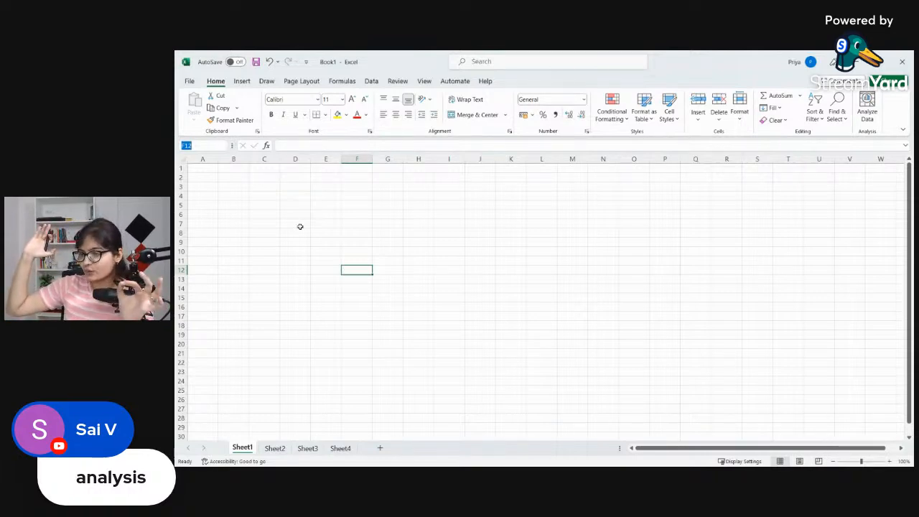
Step: Select cell H5 as an addressing example, then select cell A1
click(418, 205)
click(418, 205)
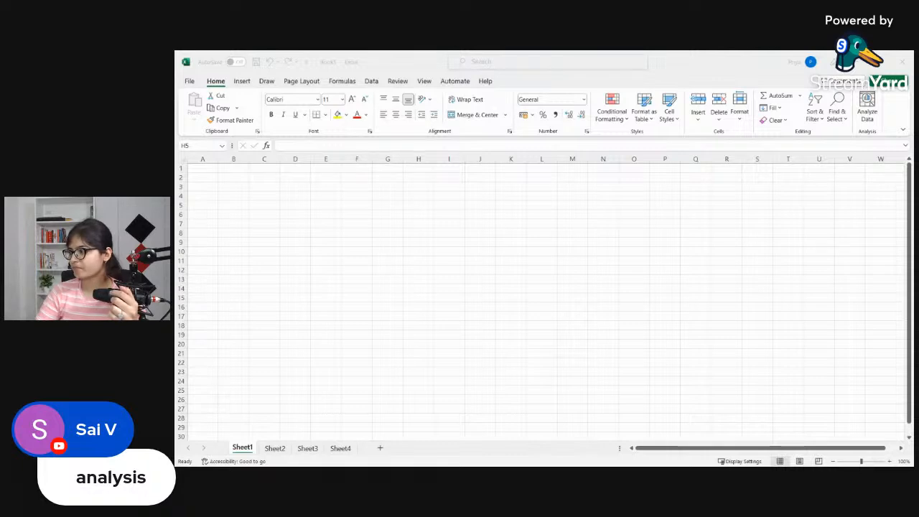
click(490, 243)
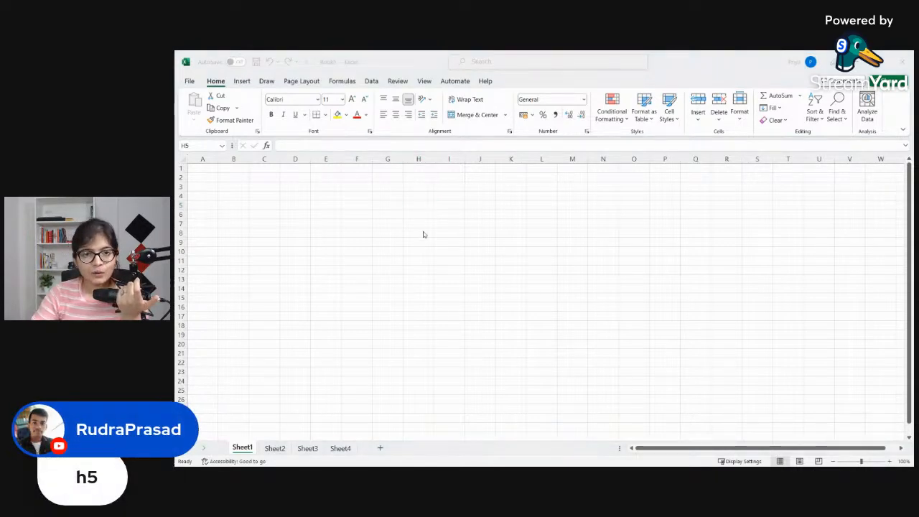
click(417, 197)
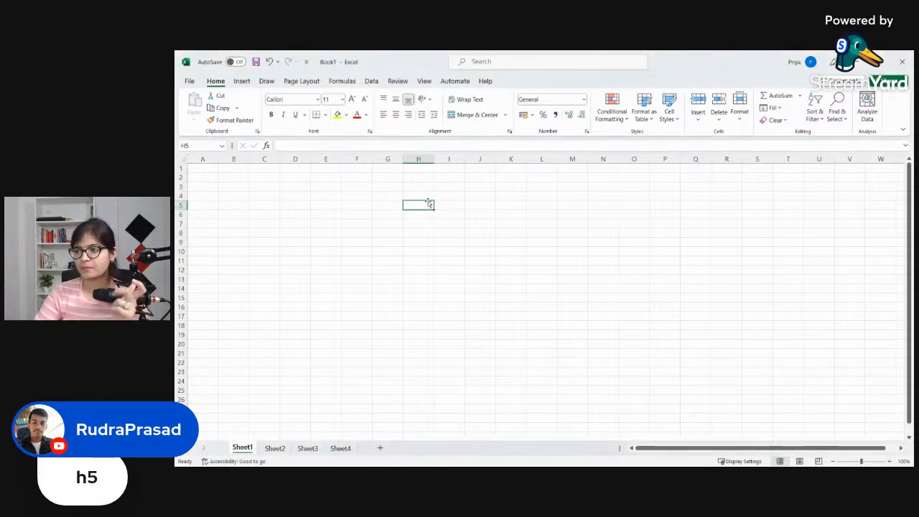
drag(216, 163, 215, 161)
click(214, 168)
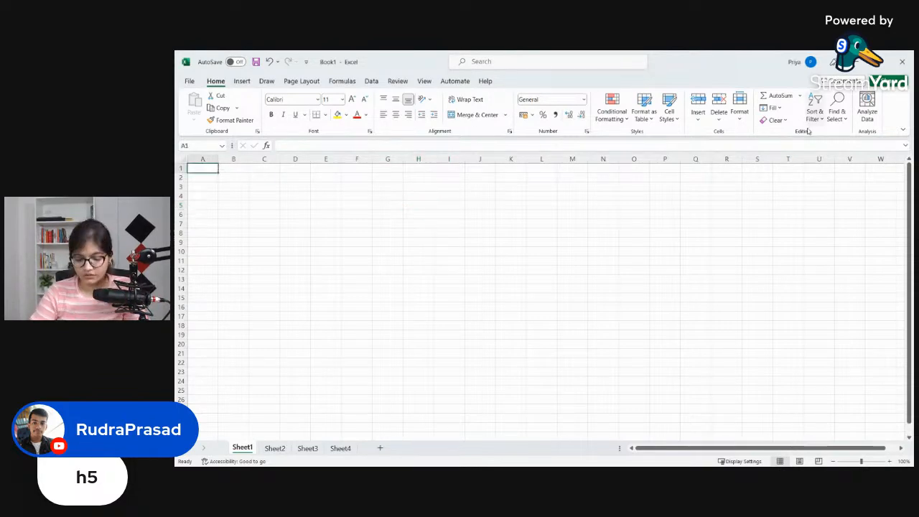
Step: Switch to the Scrble Ink whiteboard and handwrite an arrow bullet with "cell" in white ink below the "Worksheets" frame
key(super)
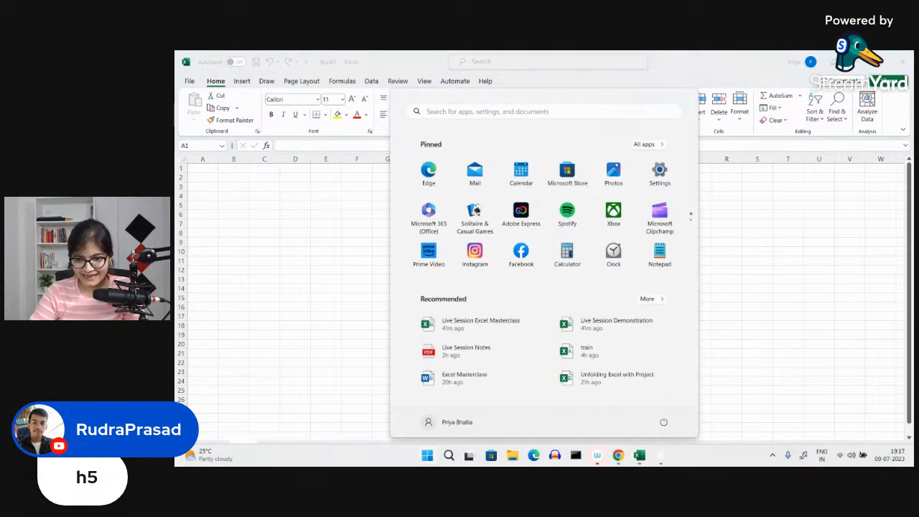
click(666, 457)
scroll(618, 273, down, 2)
scroll(619, 246, down, 1)
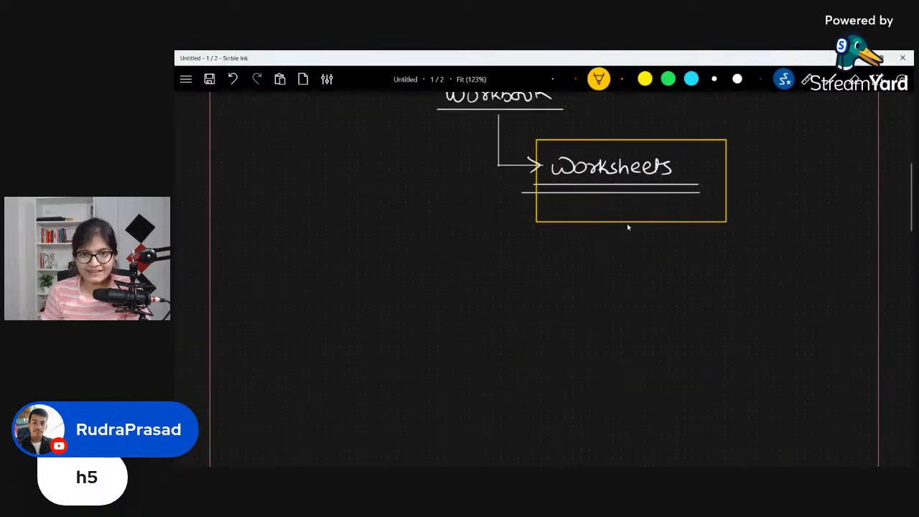
key(1)
drag(442, 266, 454, 271)
mouse_move(452, 267)
mouse_down()
mouse_move(479, 277)
mouse_move(502, 270)
mouse_move(465, 287)
mouse_move(515, 279)
mouse_up()
Step: Handwrite a second arrow bullet reading "Addressing in a given cell" in white ink and underline both bullets
click(854, 79)
key(1)
drag(441, 301, 495, 320)
mouse_move(514, 303)
mouse_down()
mouse_move(514, 323)
mouse_move(506, 320)
mouse_up()
mouse_move(521, 303)
mouse_down()
mouse_move(523, 321)
mouse_move(563, 318)
mouse_move(556, 339)
mouse_up()
mouse_move(591, 310)
mouse_down()
mouse_move(592, 320)
mouse_move(632, 309)
mouse_move(644, 320)
mouse_up()
mouse_move(668, 308)
mouse_down()
mouse_move(658, 340)
mouse_move(646, 335)
mouse_up()
drag(675, 313, 766, 319)
drag(472, 333, 746, 324)
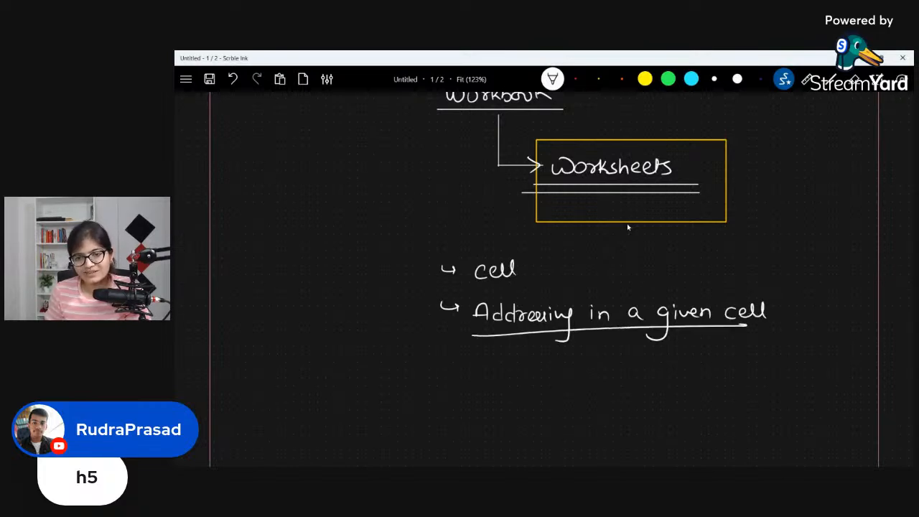
drag(471, 289, 536, 289)
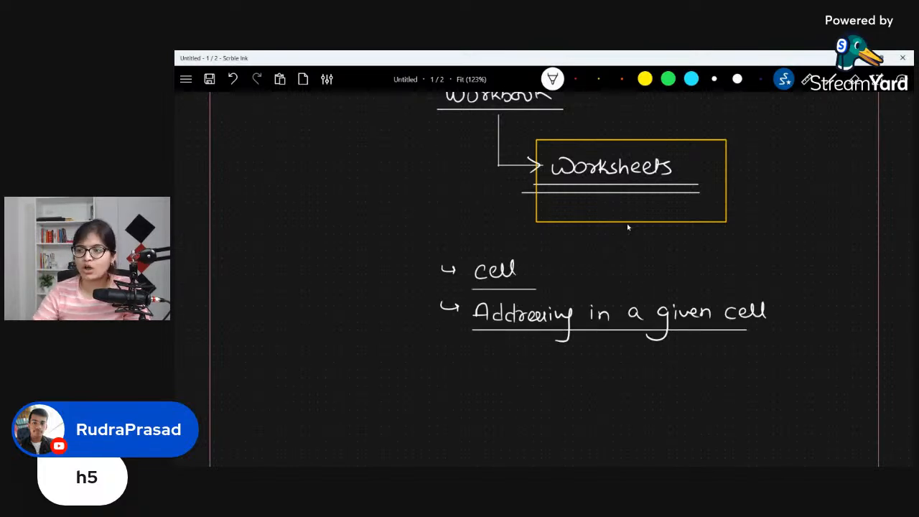
Step: Handwrite a "D" below the bullets and annotate the addressing note with a curved line and an underlined "column row"
scroll(627, 227, down, 1)
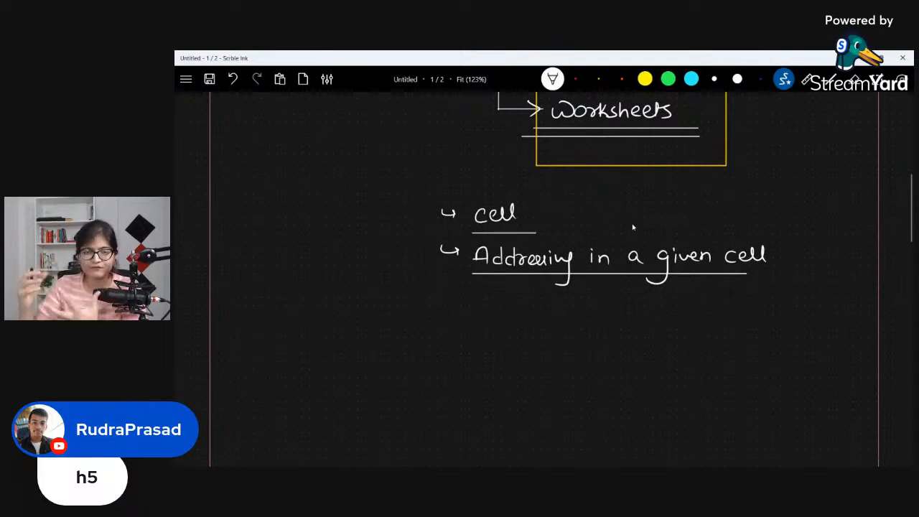
drag(385, 330, 399, 349)
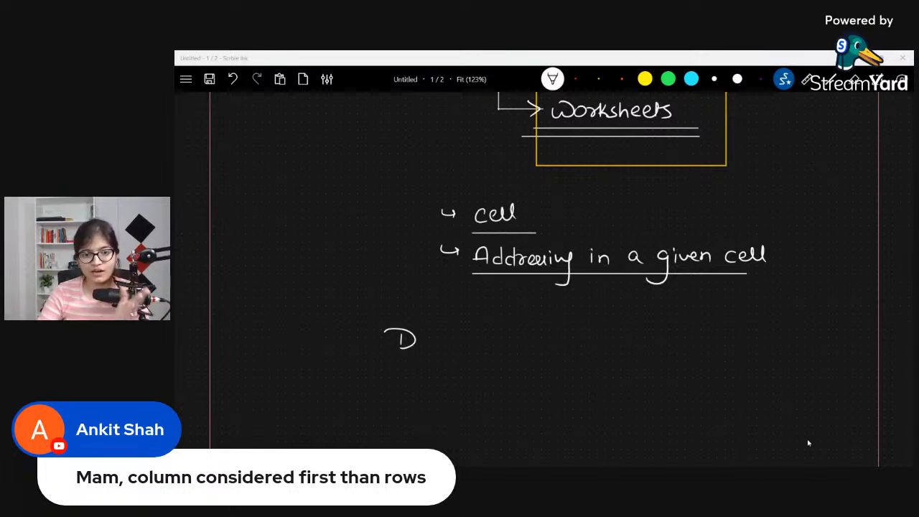
mouse_move(645, 246)
mouse_down()
mouse_move(667, 219)
mouse_move(694, 210)
mouse_move(820, 203)
mouse_up()
drag(694, 219, 816, 217)
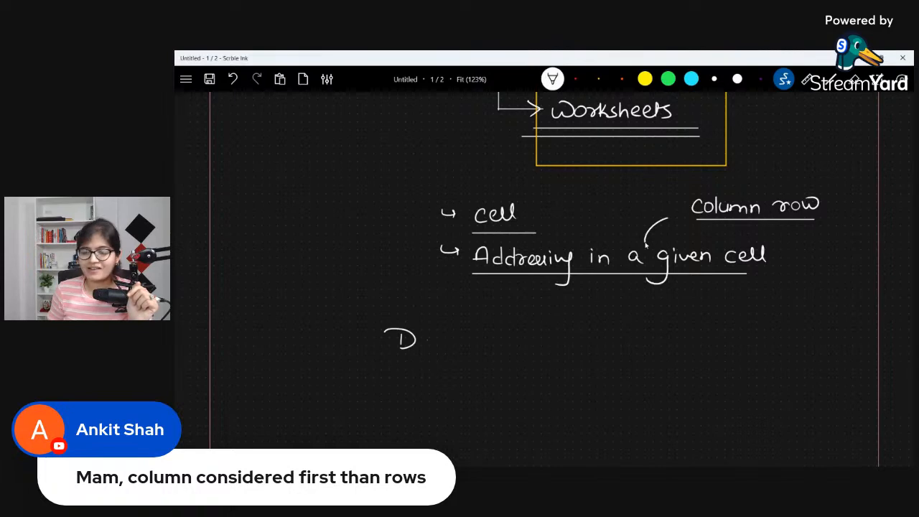
Step: Complete the handwritten heading "Data types in Excel" from the "D" and underline it in white ink
mouse_move(429, 336)
mouse_down()
mouse_move(430, 346)
mouse_move(484, 347)
mouse_up()
mouse_move(469, 337)
mouse_down()
mouse_move(490, 337)
mouse_move(485, 369)
mouse_up()
drag(507, 337, 529, 345)
mouse_move(532, 335)
mouse_down()
mouse_move(551, 346)
mouse_move(567, 346)
mouse_move(559, 337)
mouse_move(563, 346)
mouse_move(629, 346)
mouse_up()
click(551, 333)
click(854, 79)
click(552, 79)
mouse_move(641, 336)
mouse_down()
mouse_move(633, 346)
mouse_move(652, 347)
mouse_up()
drag(655, 344, 661, 347)
drag(389, 358, 668, 359)
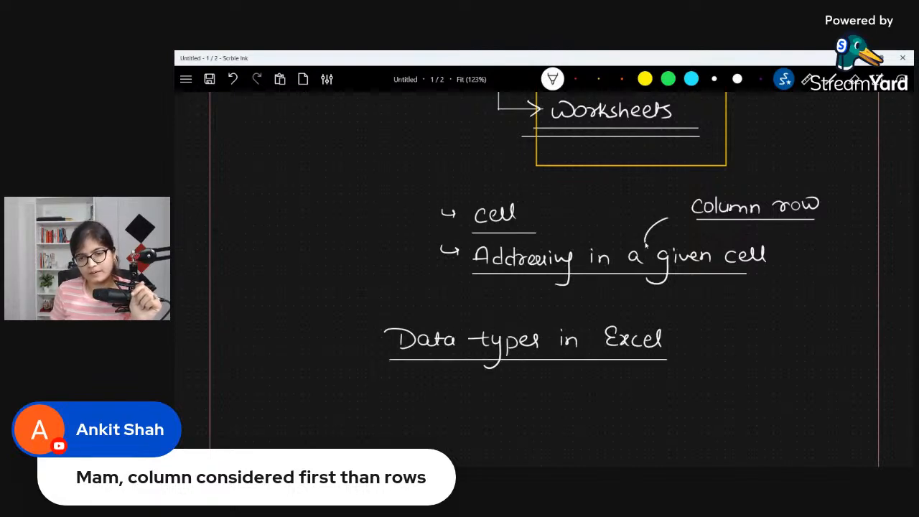
Step: Draw a branch arrow from the "Data types in Excel" heading to an underlined "1) Textual" followed by an arrow
scroll(648, 244, down, 3)
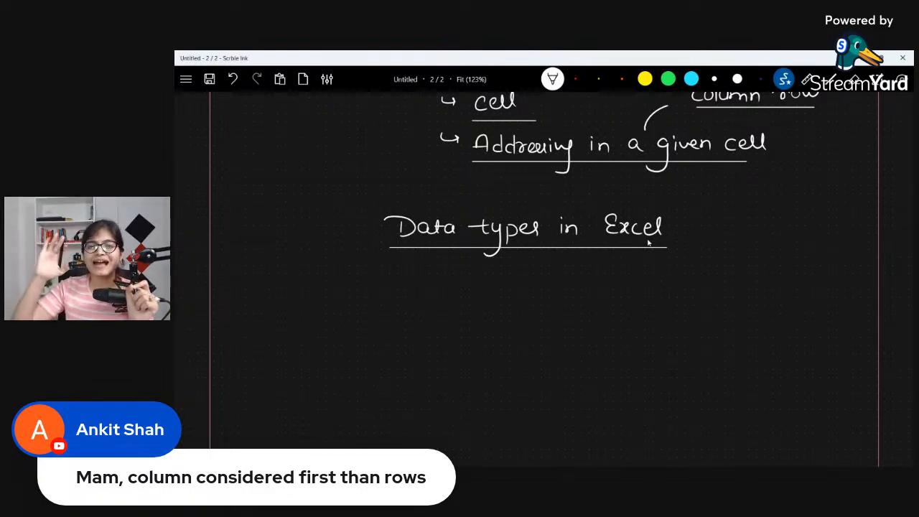
mouse_move(478, 264)
mouse_down()
mouse_move(478, 289)
mouse_move(534, 299)
mouse_up()
mouse_move(539, 288)
mouse_down()
mouse_move(530, 312)
mouse_move(567, 287)
mouse_up()
mouse_move(562, 290)
mouse_down()
mouse_move(562, 306)
mouse_move(624, 305)
mouse_up()
drag(627, 289, 629, 307)
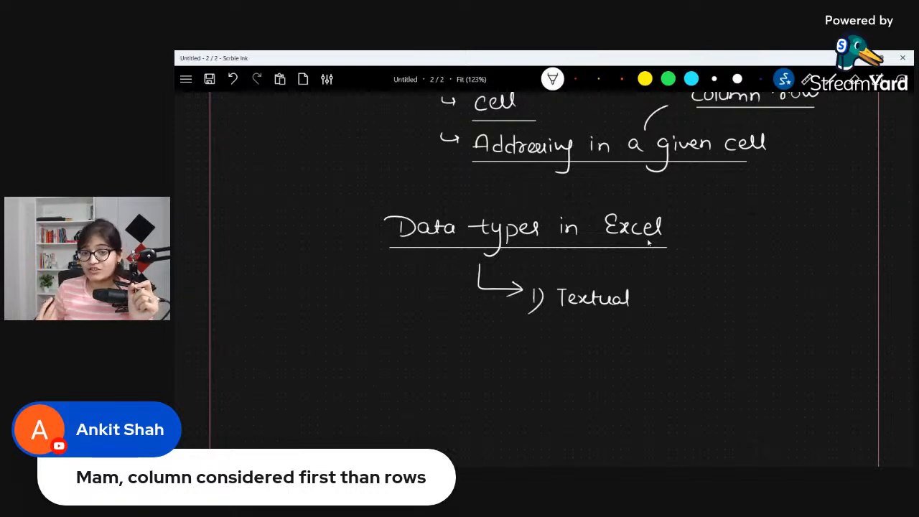
mouse_move(557, 316)
mouse_down()
mouse_move(623, 316)
mouse_move(659, 298)
mouse_move(653, 307)
mouse_up()
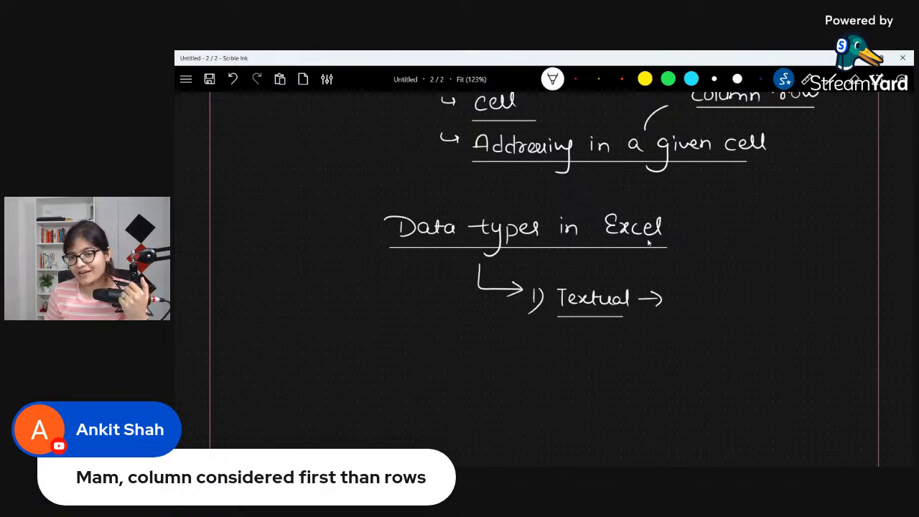
Step: Handwrite the textual data examples "Name, Address, EmpId" after the arrow
mouse_move(672, 303)
mouse_down()
mouse_move(689, 292)
mouse_move(736, 300)
mouse_move(739, 310)
mouse_move(801, 293)
mouse_move(843, 298)
mouse_move(839, 316)
mouse_up()
mouse_move(708, 324)
mouse_down()
mouse_move(704, 337)
mouse_move(726, 337)
mouse_move(729, 350)
mouse_move(736, 339)
mouse_up()
mouse_move(744, 327)
mouse_down()
mouse_move(744, 342)
mouse_move(758, 324)
mouse_up()
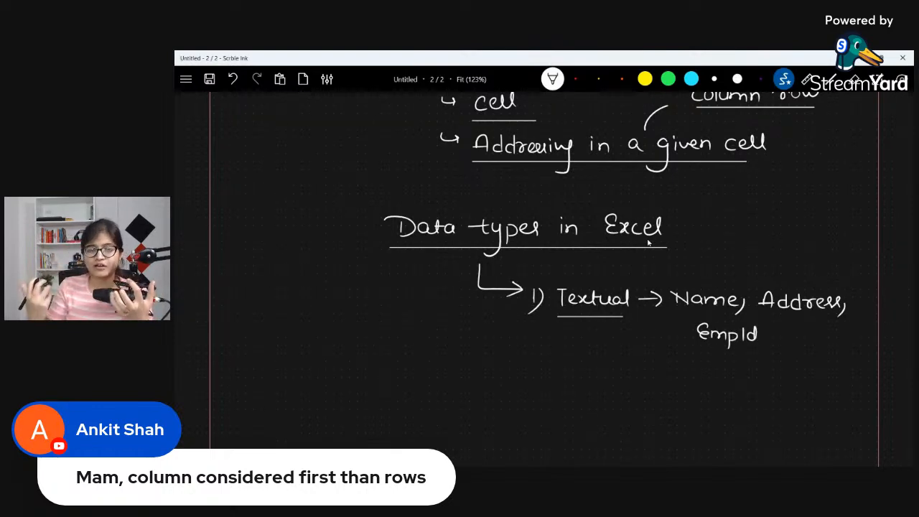
Step: Handwrite the second item "2) Numeric" below the textual entry, underline it and add an arrow
mouse_move(520, 382)
mouse_down()
mouse_move(534, 392)
mouse_move(524, 406)
mouse_up()
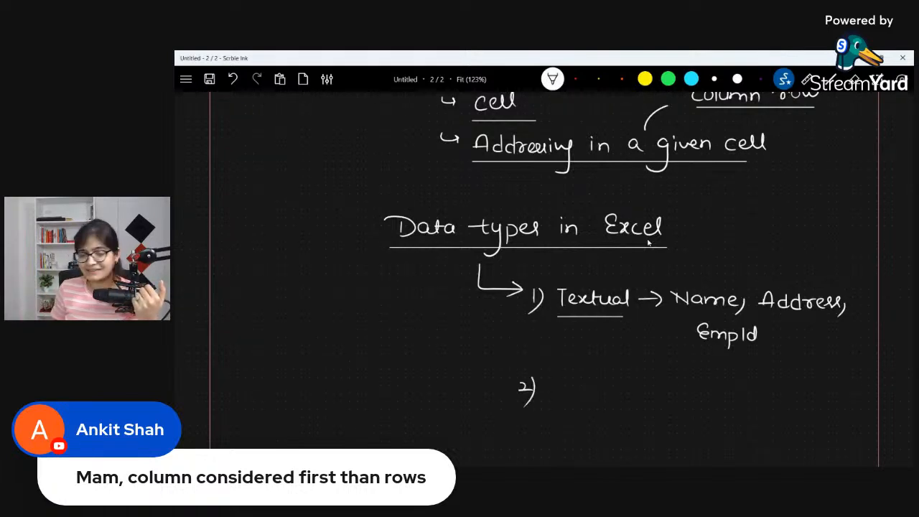
mouse_move(548, 380)
mouse_down()
mouse_move(555, 395)
mouse_move(565, 380)
mouse_up()
mouse_move(567, 386)
mouse_down()
mouse_move(576, 396)
mouse_move(616, 388)
mouse_up()
drag(619, 389, 632, 398)
mouse_move(540, 406)
mouse_down()
mouse_move(624, 404)
mouse_move(669, 392)
mouse_move(663, 398)
mouse_up()
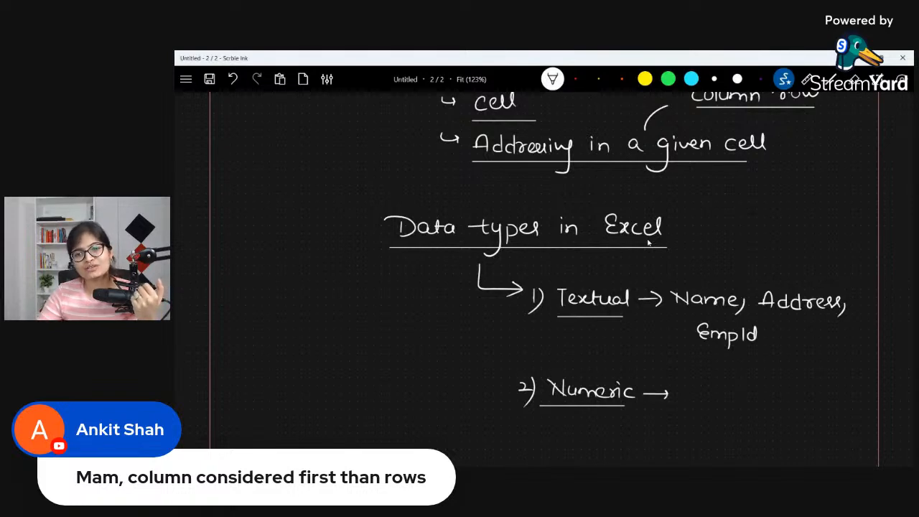
Step: Handwrite the numeric data examples "Salary, Price, Age" after the "Numeric" arrow
scroll(648, 243, down, 3)
drag(698, 219, 689, 231)
drag(708, 223, 711, 231)
mouse_move(716, 217)
mouse_down()
mouse_move(717, 232)
mouse_move(731, 233)
mouse_up()
mouse_move(732, 225)
mouse_down()
mouse_move(740, 227)
mouse_move(734, 257)
mouse_up()
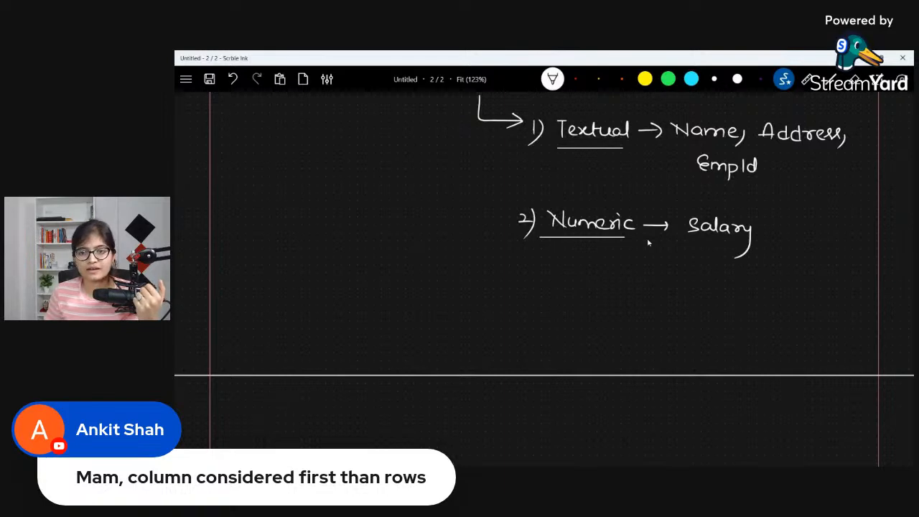
drag(765, 231, 760, 244)
mouse_move(787, 224)
mouse_down()
mouse_move(787, 235)
mouse_move(806, 224)
mouse_move(813, 235)
mouse_up()
mouse_move(823, 226)
mouse_down()
mouse_move(819, 236)
mouse_move(831, 235)
mouse_up()
drag(839, 230, 832, 249)
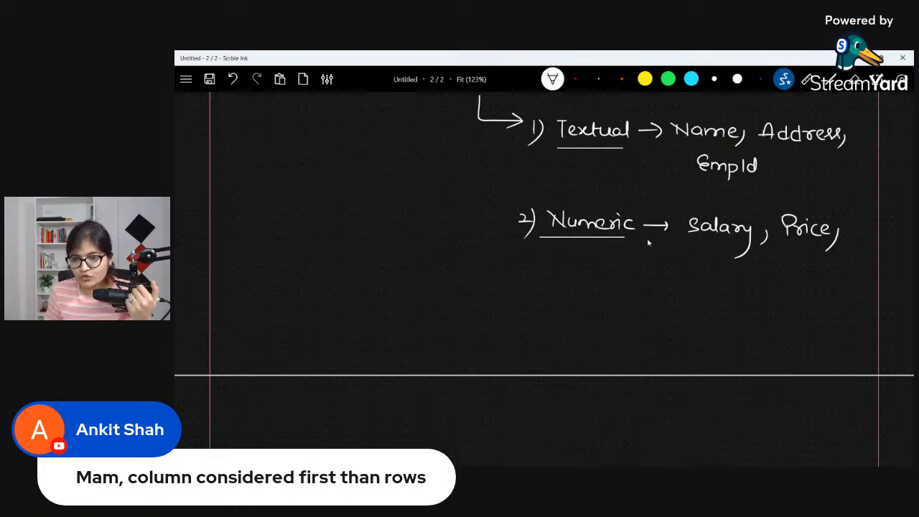
mouse_move(715, 261)
mouse_down()
mouse_move(711, 273)
mouse_move(721, 265)
mouse_up()
mouse_move(732, 263)
mouse_down()
mouse_move(725, 290)
mouse_move(746, 272)
mouse_up()
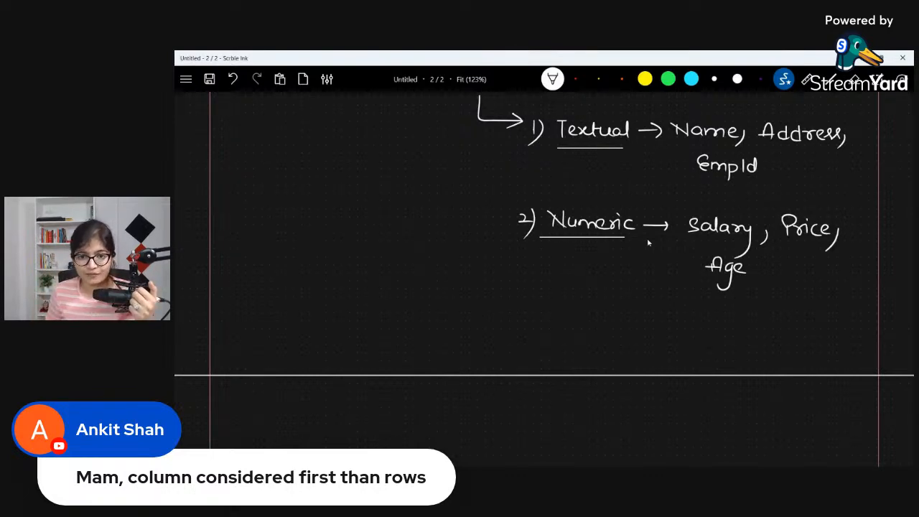
Step: Handwrite the third item "3) Boolean" below the numeric entry, with an arrow after it and an underline
drag(514, 300, 515, 316)
drag(526, 298, 517, 328)
mouse_move(549, 298)
mouse_down()
mouse_move(553, 315)
mouse_move(575, 308)
mouse_up()
mouse_move(587, 300)
mouse_down()
mouse_move(587, 311)
mouse_move(612, 317)
mouse_up()
mouse_move(613, 317)
mouse_down()
mouse_move(619, 308)
mouse_move(623, 317)
mouse_move(659, 310)
mouse_up()
drag(653, 304, 654, 316)
mouse_move(542, 326)
mouse_down()
mouse_move(643, 326)
mouse_move(687, 307)
mouse_move(681, 323)
mouse_up()
Step: Handwrite the Boolean values "True/False" after the arrow and "1/0" above them
mouse_move(688, 323)
mouse_down()
mouse_move(698, 313)
mouse_move(721, 321)
mouse_up()
mouse_move(734, 305)
mouse_down()
mouse_move(727, 331)
mouse_move(741, 329)
mouse_up()
drag(732, 322, 771, 325)
drag(772, 310, 778, 325)
drag(788, 319, 797, 325)
drag(702, 289, 709, 298)
drag(723, 290, 713, 305)
drag(737, 289, 737, 290)
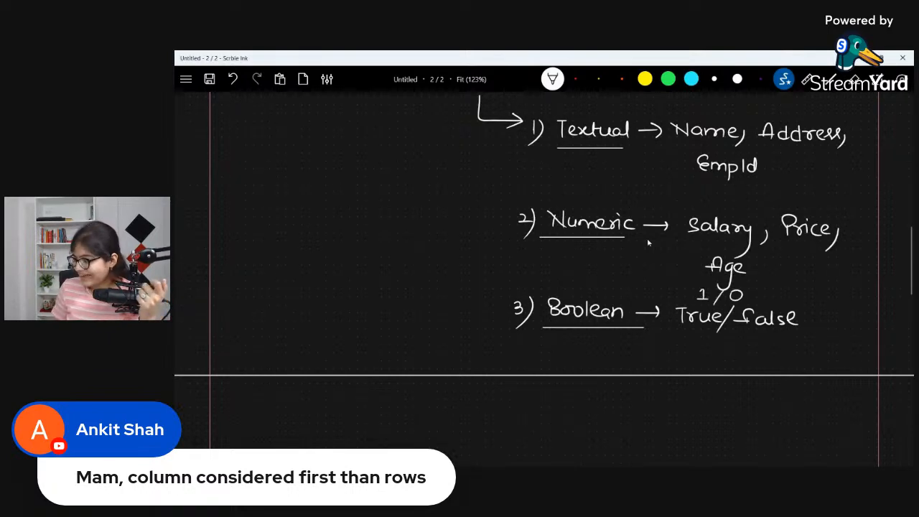
Step: Handwrite the fourth item "4) Date" below the Boolean entry, underline it and add an arrow after it
drag(509, 353, 521, 368)
drag(542, 354, 543, 366)
drag(564, 356, 575, 368)
drag(567, 360, 590, 366)
drag(531, 371, 650, 365)
Step: Handwrite "Date & time" after the "Date" arrow and draw a large curly brace spanning all four data types
mouse_move(676, 355)
mouse_down()
mouse_move(678, 363)
mouse_move(689, 355)
mouse_up()
drag(691, 361, 699, 364)
drag(718, 363, 718, 357)
drag(743, 350, 742, 365)
drag(734, 355, 748, 354)
drag(752, 356, 776, 363)
drag(778, 359, 786, 363)
mouse_move(468, 131)
mouse_down()
mouse_move(456, 198)
mouse_move(498, 353)
mouse_up()
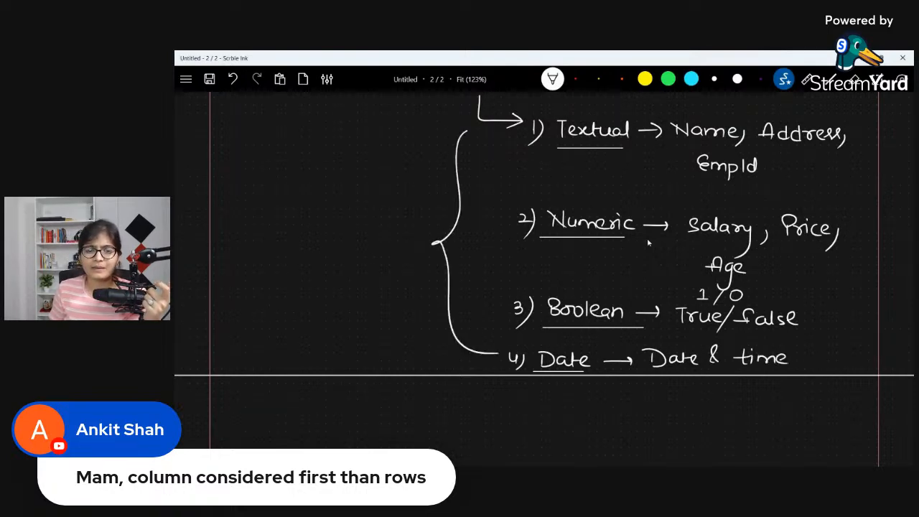
Step: Draw a small hooked arrow below "Date & time" and handwrite the example "Joining Date" after it
drag(659, 387, 681, 401)
mouse_move(696, 396)
mouse_down()
mouse_move(708, 396)
mouse_move(696, 417)
mouse_up()
drag(715, 408, 741, 416)
mouse_move(745, 416)
mouse_down()
mouse_move(759, 410)
mouse_move(749, 441)
mouse_up()
drag(773, 403, 773, 418)
drag(774, 403, 807, 418)
mouse_move(815, 402)
mouse_down()
mouse_move(816, 418)
mouse_move(820, 406)
mouse_up()
drag(823, 412, 831, 416)
Step: Handwrite the second date example "Resignation Date" below "Joining Date"
scroll(648, 242, down, 1)
scroll(649, 243, down, 5)
drag(692, 282, 694, 308)
drag(694, 284, 706, 307)
mouse_move(709, 300)
mouse_down()
mouse_move(725, 306)
mouse_move(732, 327)
mouse_move(752, 306)
mouse_move(776, 304)
mouse_move(771, 297)
mouse_move(781, 308)
mouse_move(862, 308)
mouse_up()
Step: Handwrite "Timestamp" below "Resignation Date" and draw a curly brace beside the three date examples
click(554, 77)
mouse_move(697, 349)
mouse_down()
mouse_move(710, 348)
mouse_move(707, 371)
mouse_up()
mouse_move(713, 357)
mouse_down()
mouse_move(713, 367)
mouse_move(793, 368)
mouse_up()
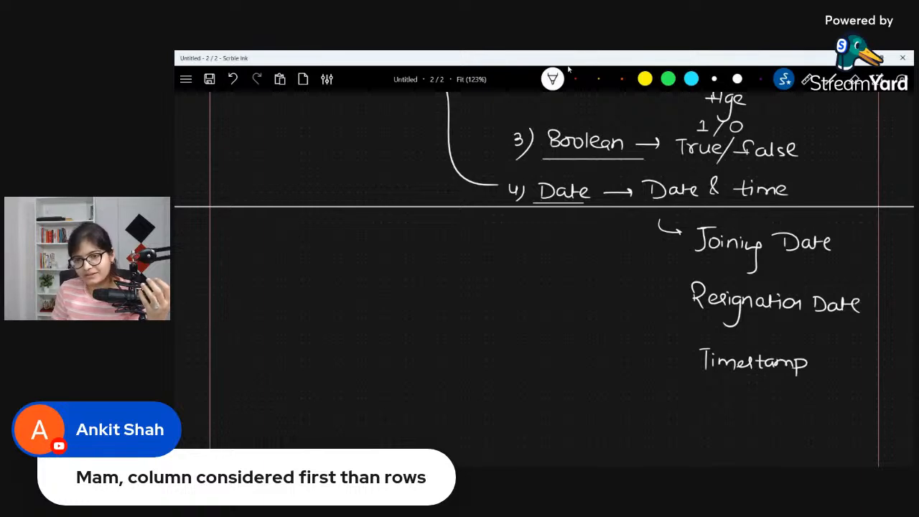
drag(641, 238, 660, 380)
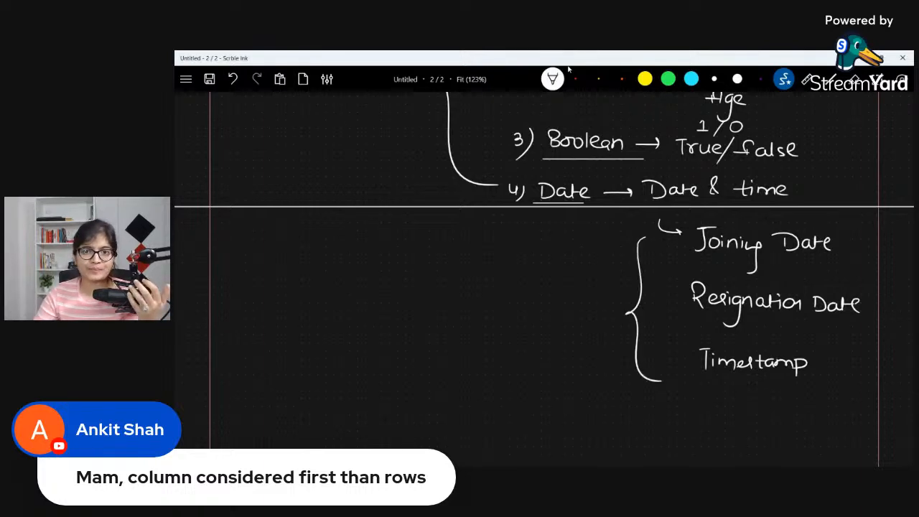
Step: Draw a curved arrow from the "Textual" entry, handwrite "Left aligned" at its tip and underline it
scroll(510, 230, up, 8)
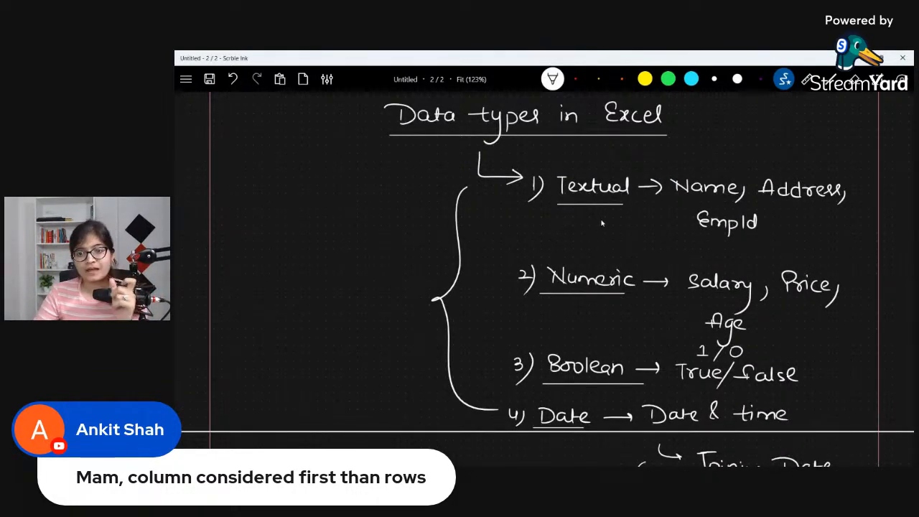
scroll(599, 219, up, 2)
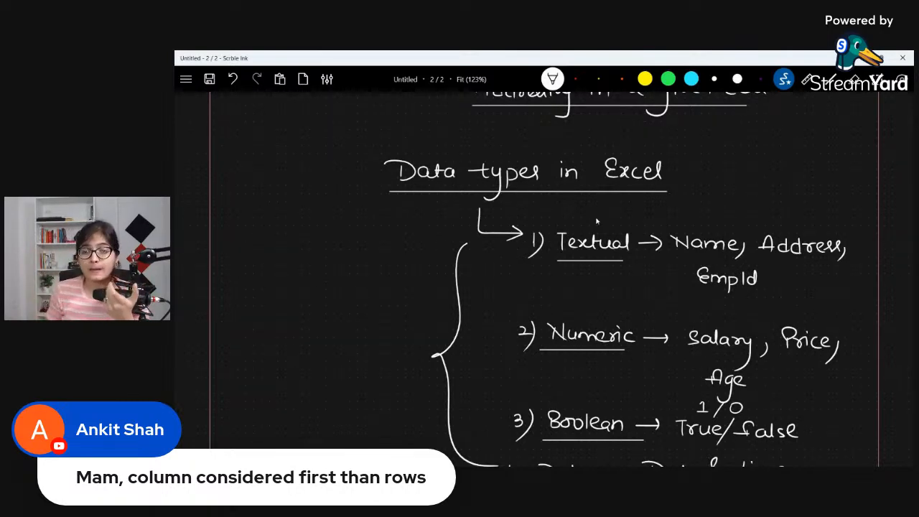
mouse_move(648, 216)
mouse_down()
mouse_move(724, 183)
mouse_move(714, 193)
mouse_up()
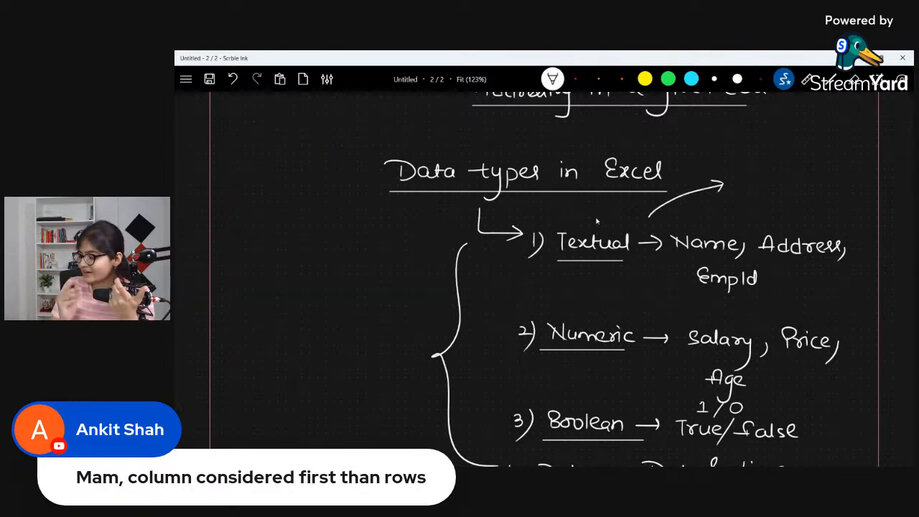
drag(735, 176, 764, 189)
drag(761, 182, 775, 188)
drag(773, 181, 809, 188)
mouse_move(811, 181)
mouse_down()
mouse_move(811, 210)
mouse_move(851, 187)
mouse_up()
mouse_move(854, 180)
mouse_down()
mouse_move(852, 168)
mouse_move(855, 188)
mouse_up()
drag(741, 207, 840, 201)
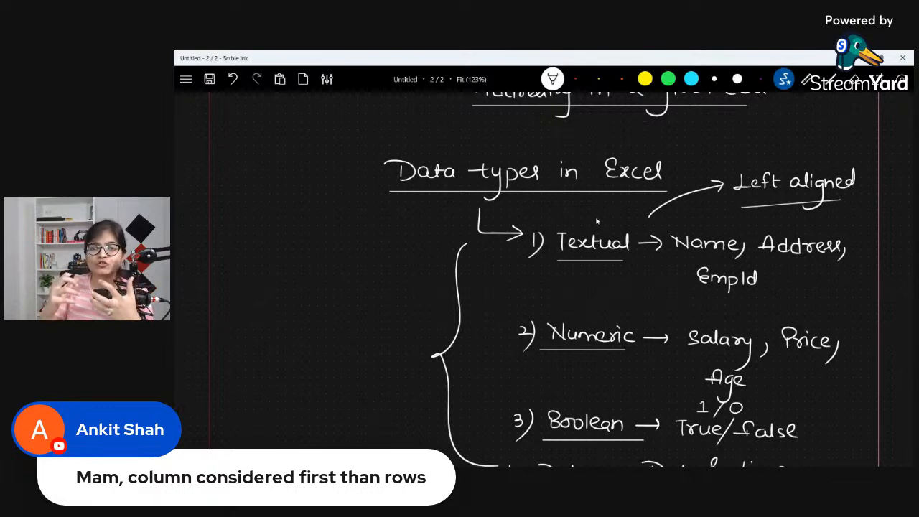
Step: Draw an arrow from "Numeric" to an underlined handwritten "Right Aligned", and circle "EmpId" in yellow-orange ink
mouse_move(585, 323)
mouse_down()
mouse_move(624, 302)
mouse_move(628, 310)
mouse_move(645, 303)
mouse_move(658, 329)
mouse_up()
mouse_move(676, 297)
mouse_down()
mouse_move(691, 310)
mouse_move(723, 296)
mouse_move(746, 327)
mouse_up()
drag(753, 311, 772, 310)
mouse_move(781, 304)
mouse_down()
mouse_move(774, 311)
mouse_move(782, 313)
mouse_up()
drag(650, 324, 783, 323)
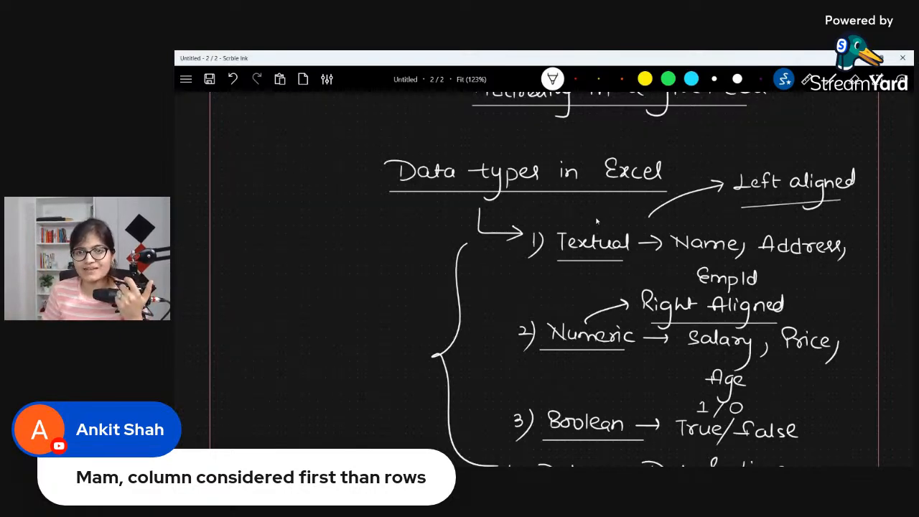
click(599, 79)
mouse_move(765, 268)
mouse_down()
mouse_move(750, 256)
mouse_move(723, 300)
mouse_move(765, 264)
mouse_up()
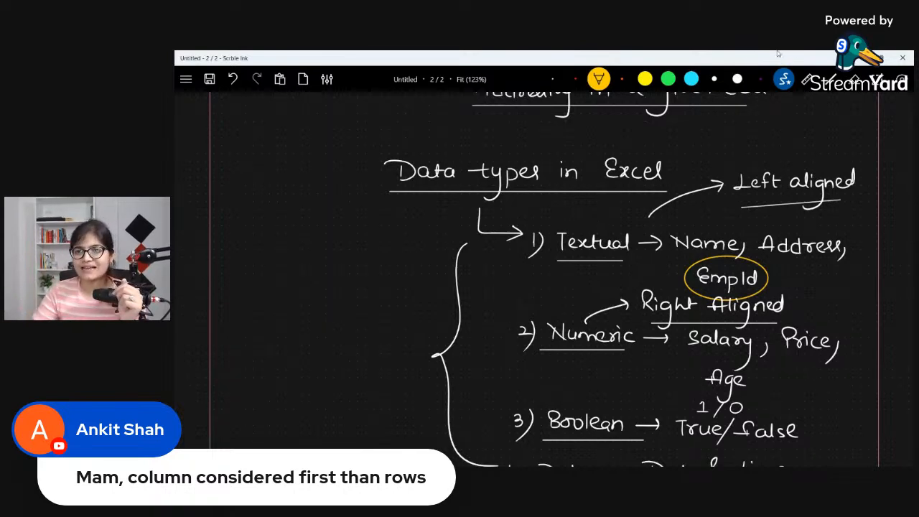
Step: Switch to the blank Excel workbook, widen column A slightly and enter the header "First Name" in A1
click(862, 59)
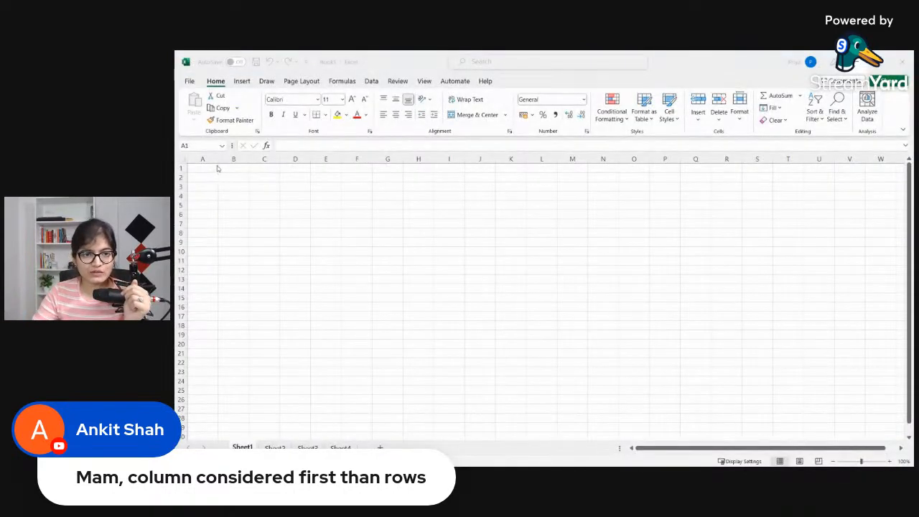
mouse_move(217, 159)
mouse_down()
mouse_move(237, 159)
mouse_move(224, 159)
mouse_up()
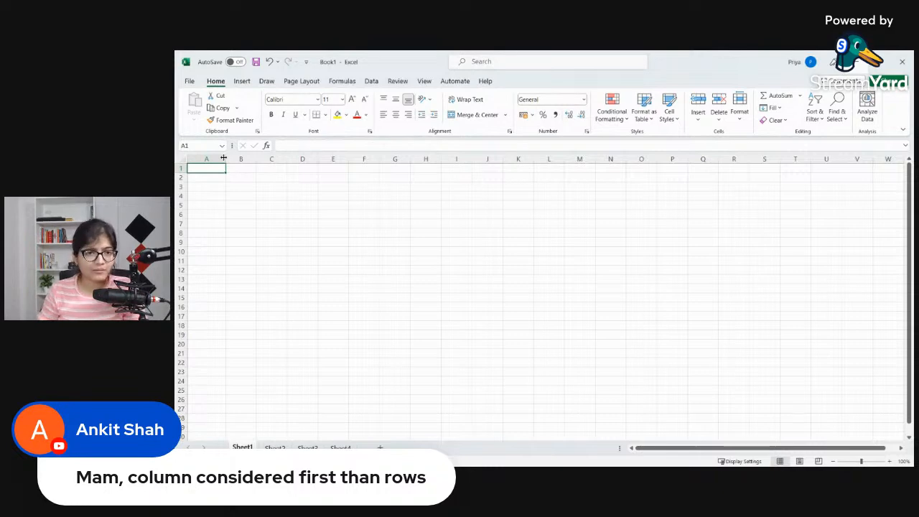
text(First)
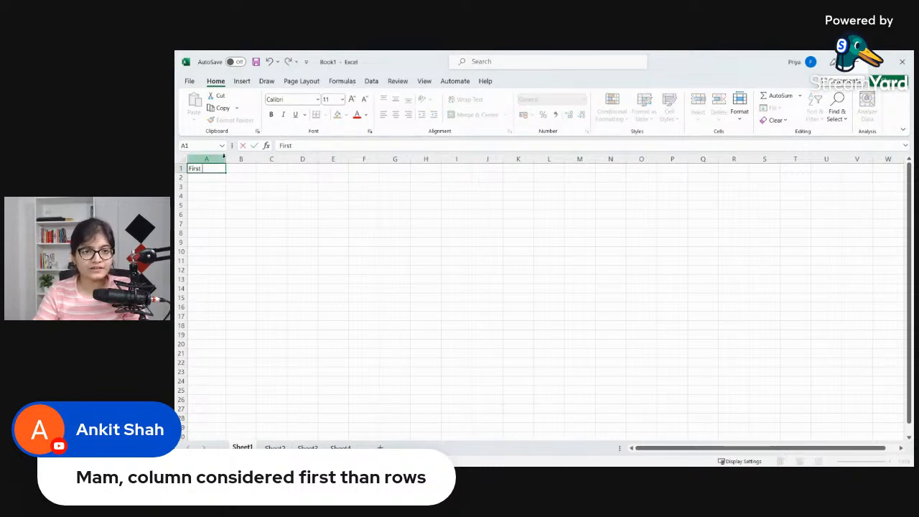
text( a)
key(BackSpace)
key(BackSpace)
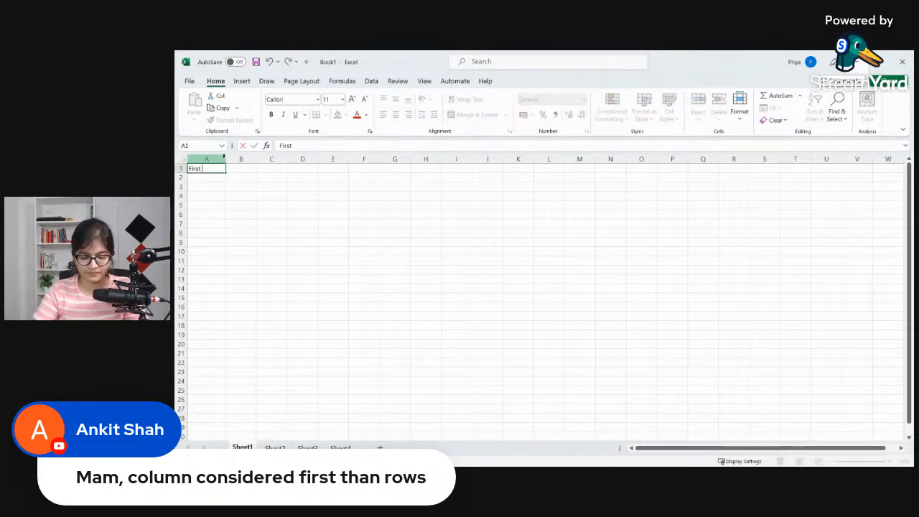
text(NAm)
key(BackSpace)
key(BackSpace)
text(ame)
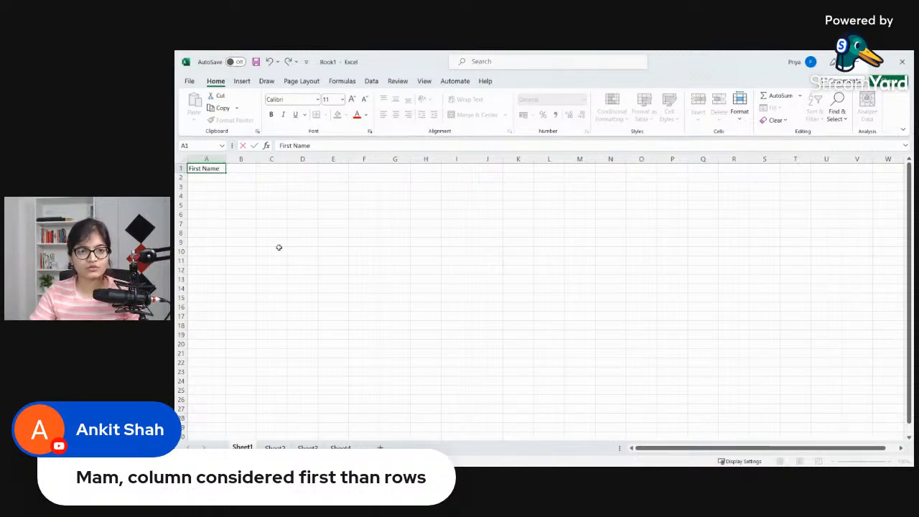
click(302, 185)
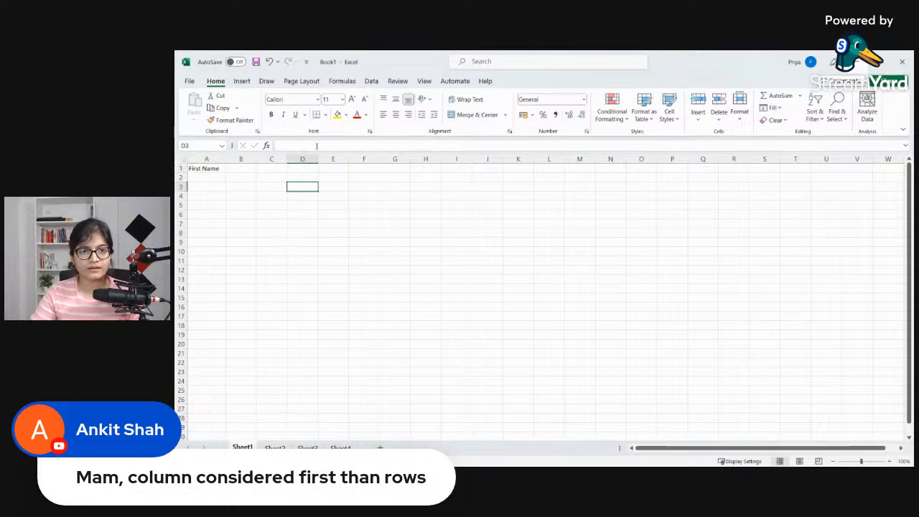
Step: Widen column B and enter the header "Last Name" in B1
ctrl+scroll(321, 222, up, 3)
ctrl+scroll(321, 222, up, 3)
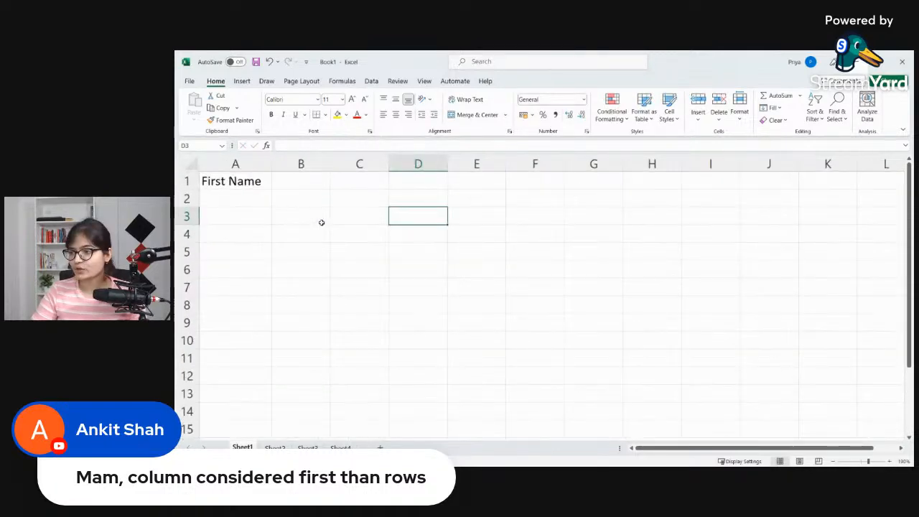
ctrl+scroll(320, 222, down, 1)
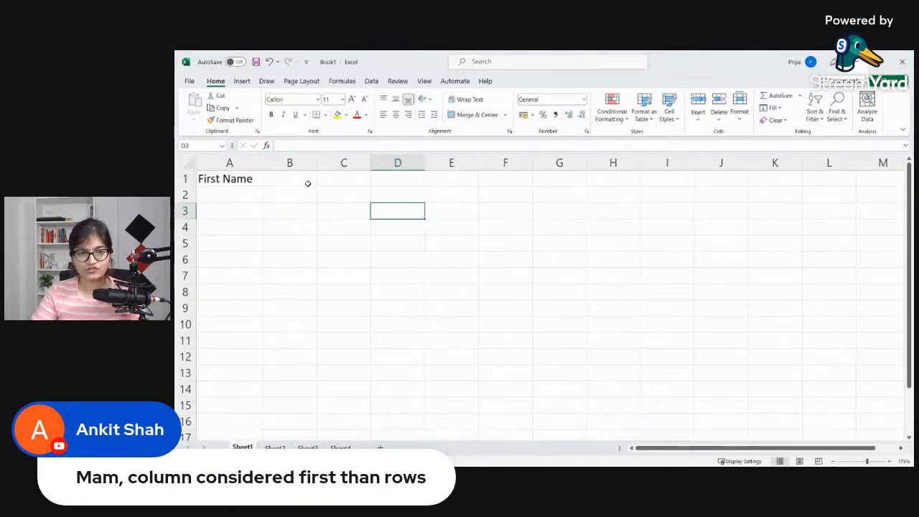
click(308, 182)
drag(316, 162, 347, 162)
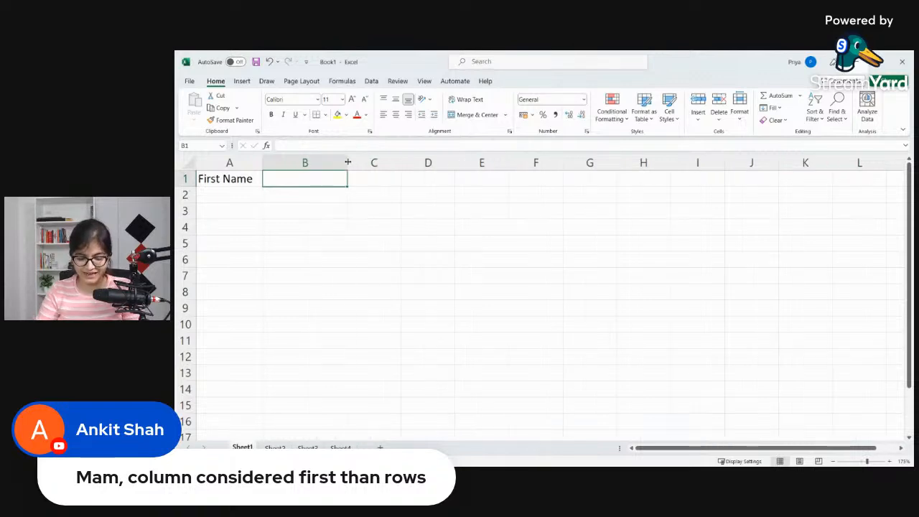
text(K)
key(BackSpace)
text(Lasy)
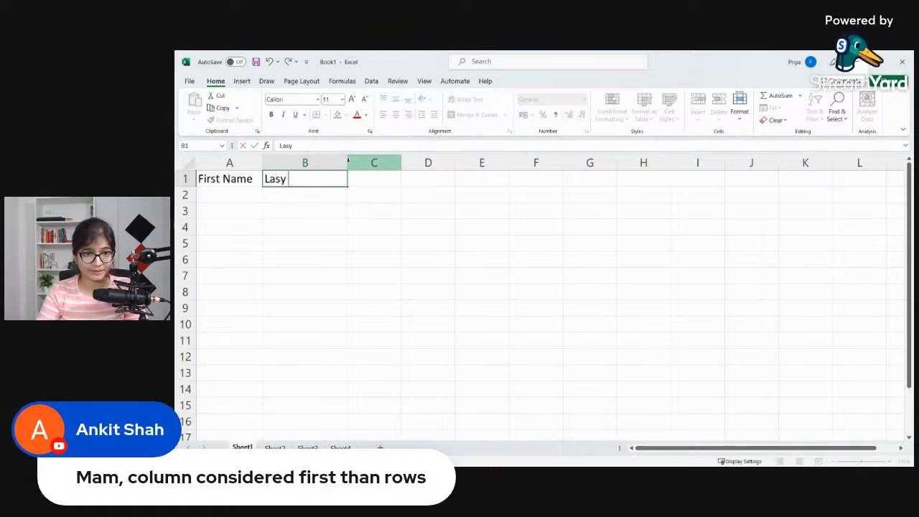
key(BackSpace)
text(t Name)
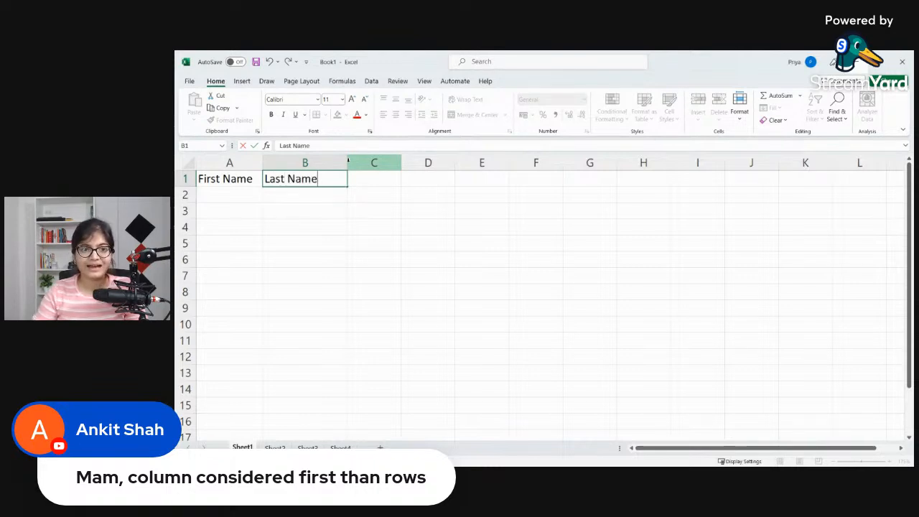
key(Tab)
Step: Widen column C and enter the header "Full Name" in C1
drag(401, 169, 434, 165)
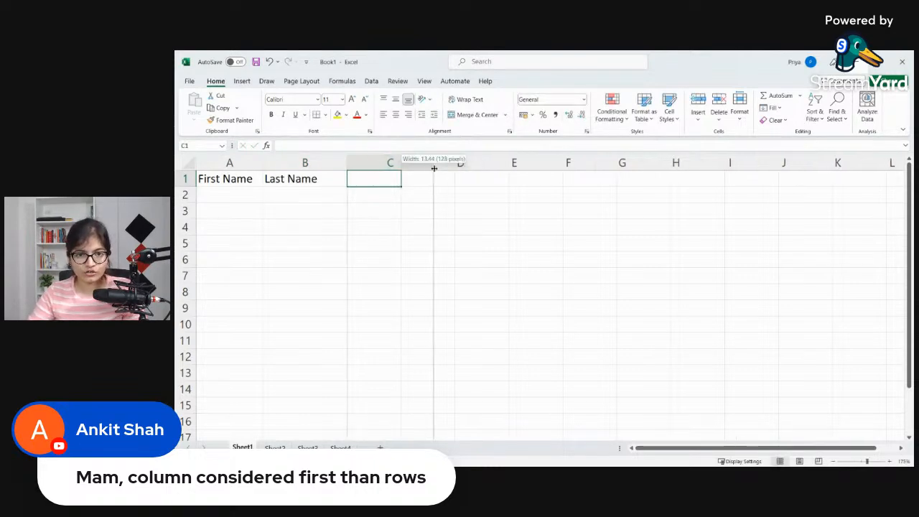
text(Full)
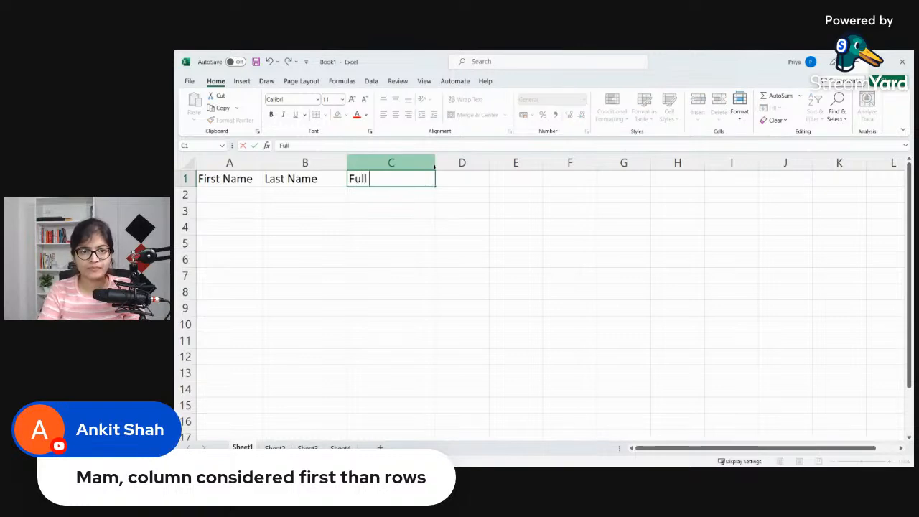
text( Name)
key(Tab)
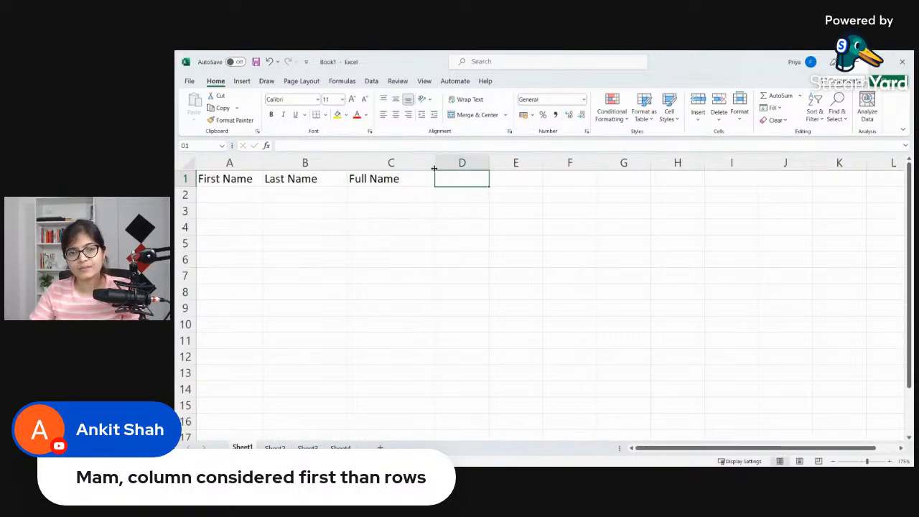
Step: Widen column D and enter the header "Salary" in D1
drag(489, 166, 514, 165)
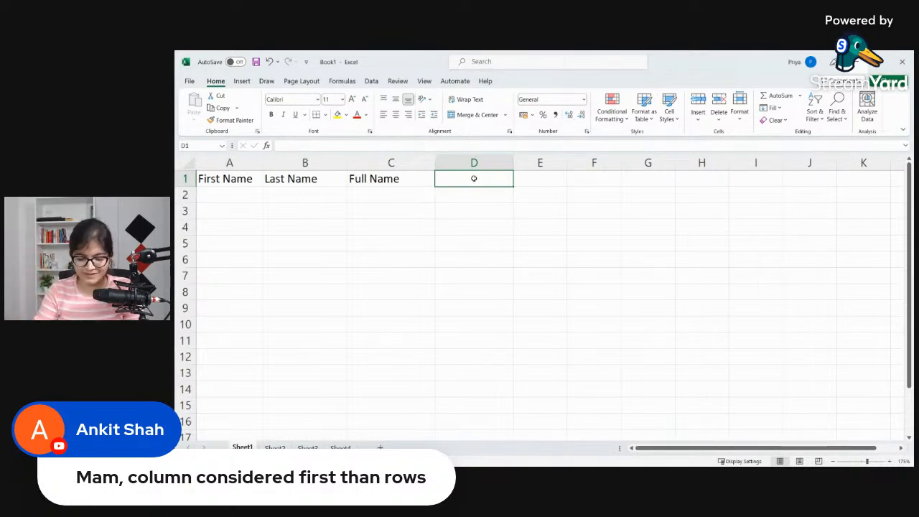
text(Salari)
key(BackSpace)
text(y)
Step: Enter the first person's first name in A2 and last name in B2, and point out the textual cells in column A
click(247, 194)
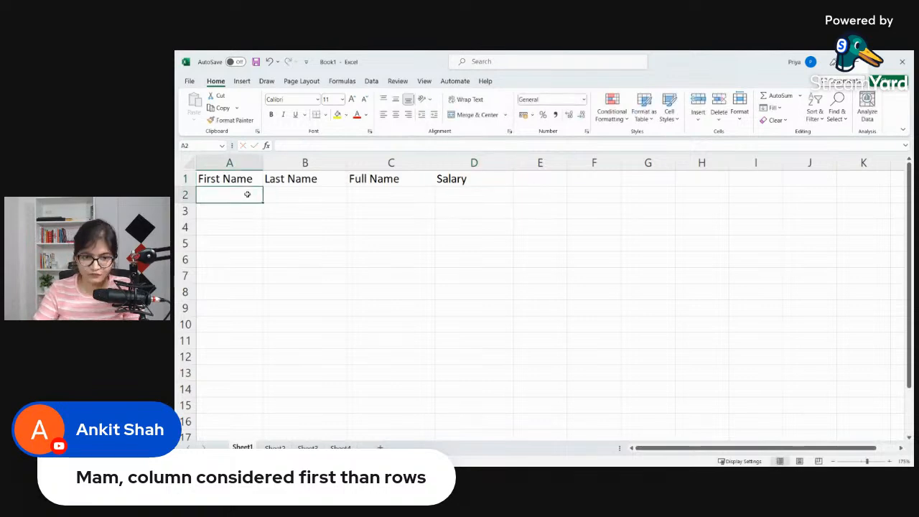
text(Pr)
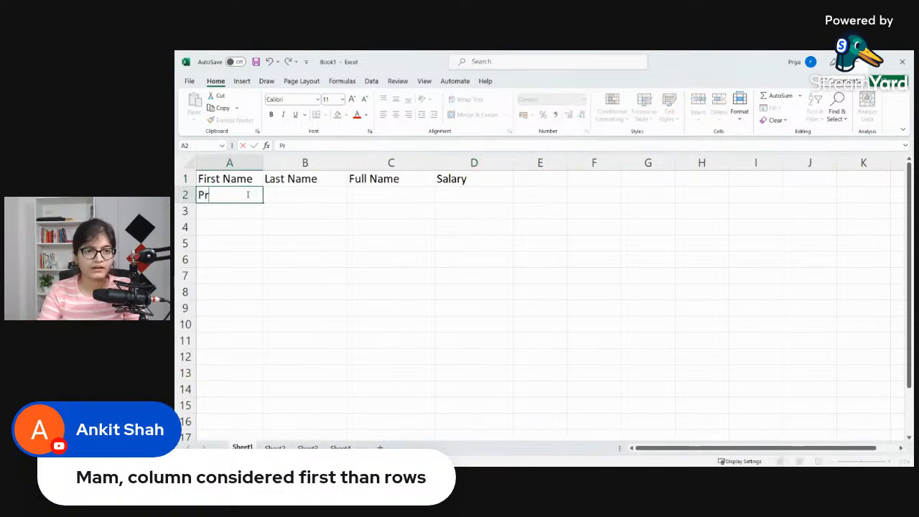
text(iya)
key(Tab)
text(B)
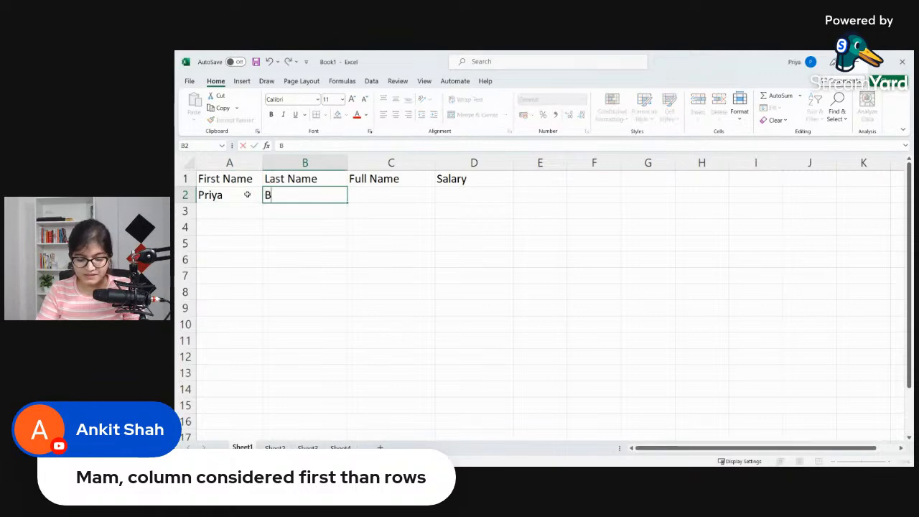
text(hatia)
click(247, 193)
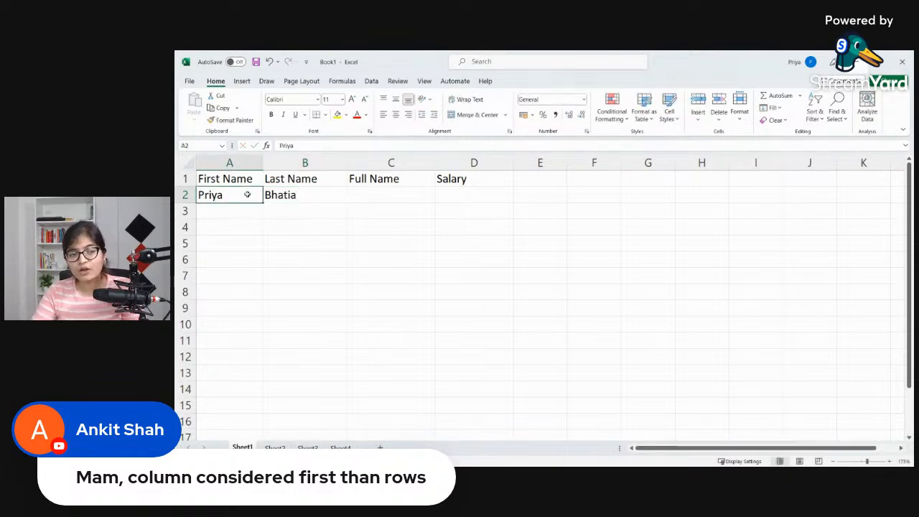
click(249, 181)
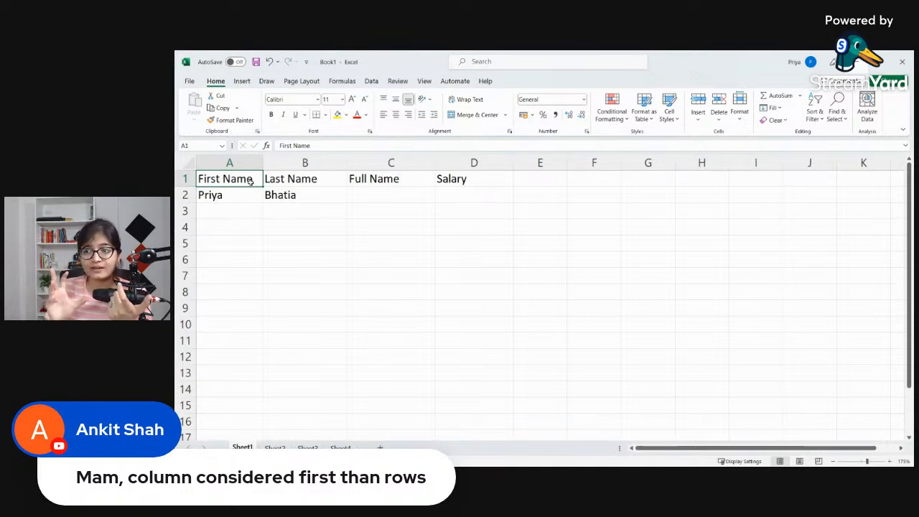
click(247, 201)
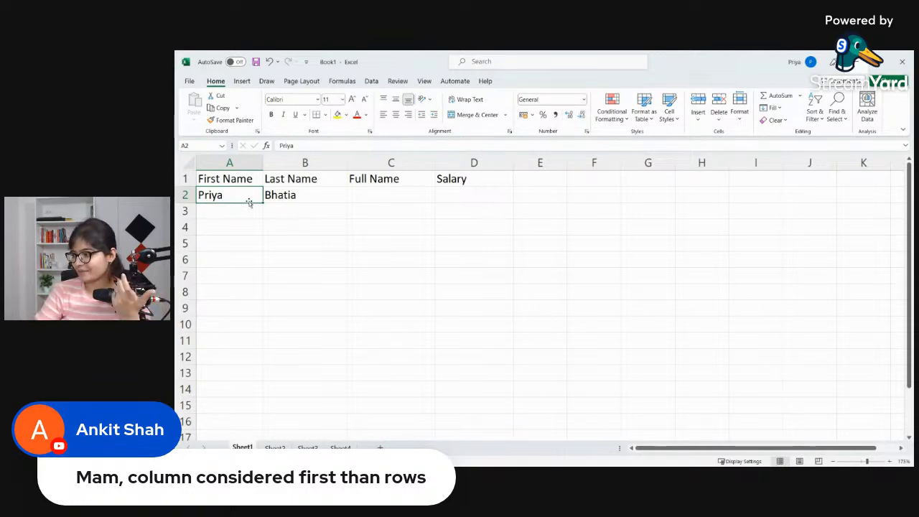
Step: Enter the salary 50000 in D2 for the first person
click(470, 194)
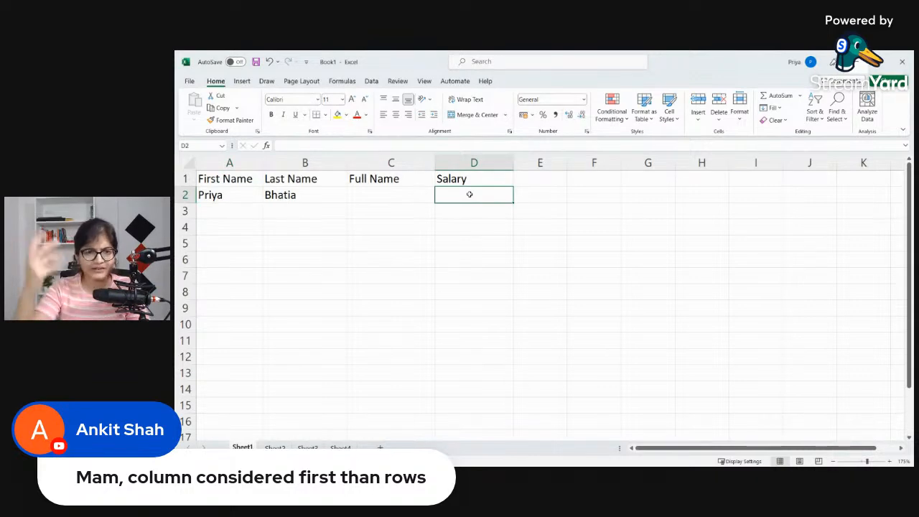
text(50000)
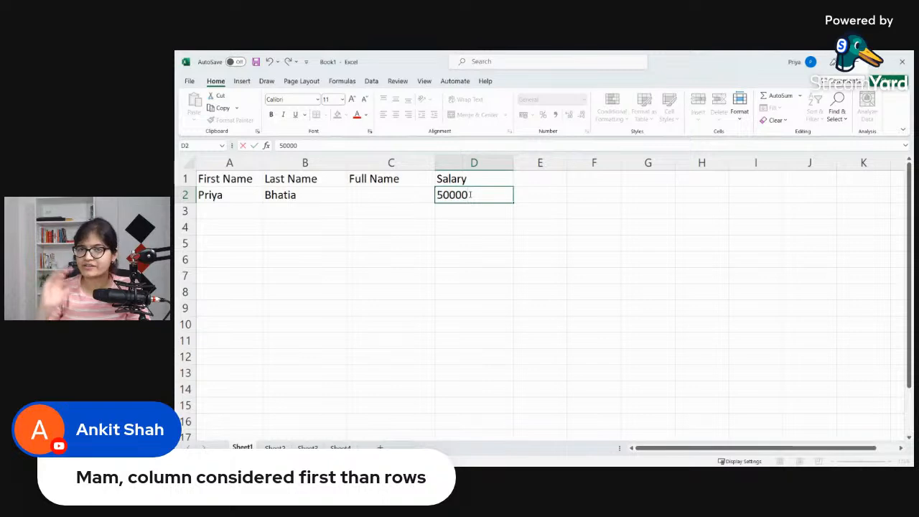
key(Tab)
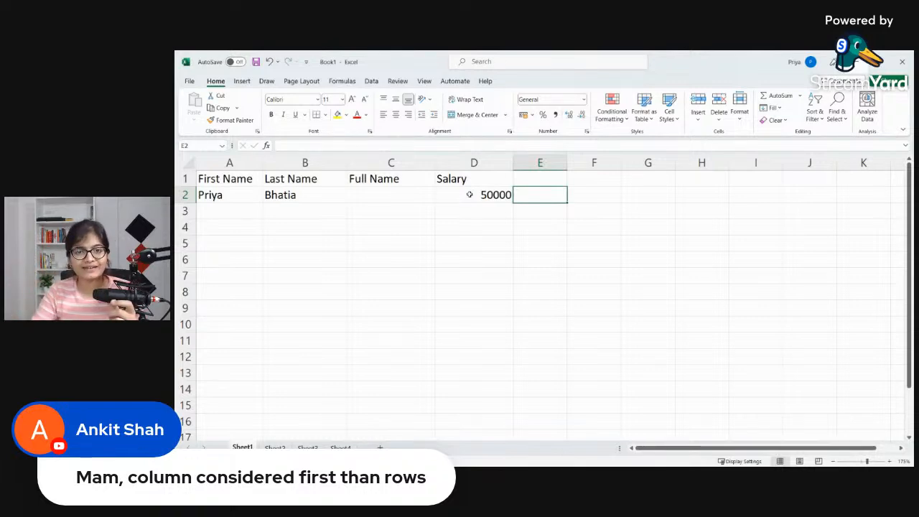
Step: Enter the second person's first name in A3 and last name in B3
click(256, 215)
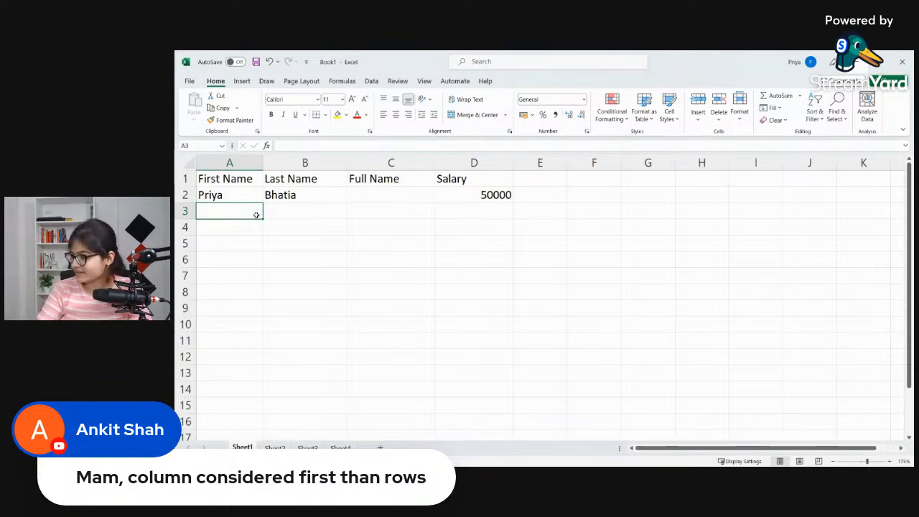
text(Nikhi)
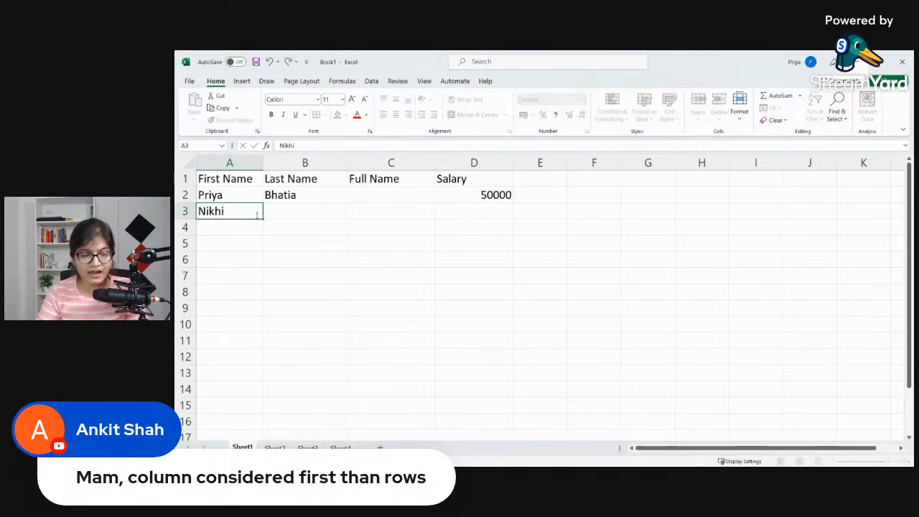
text(l)
key(Tab)
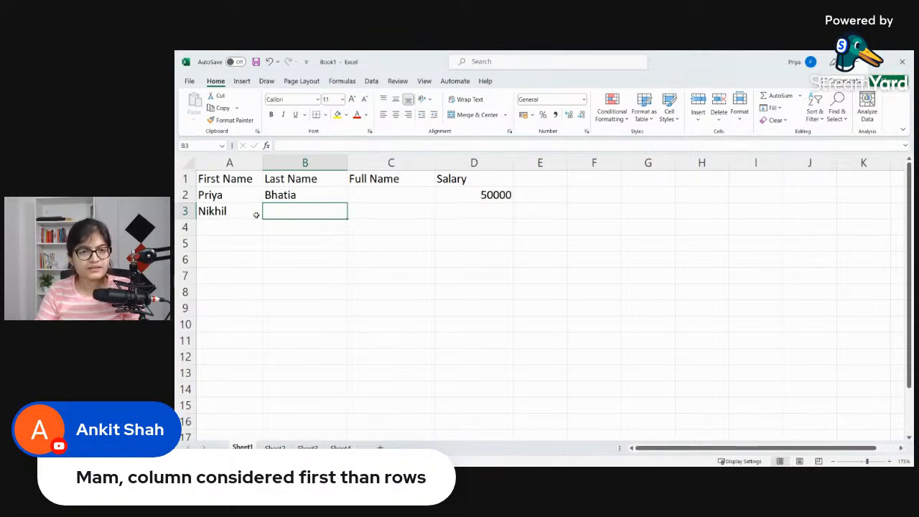
text(Bhatu)
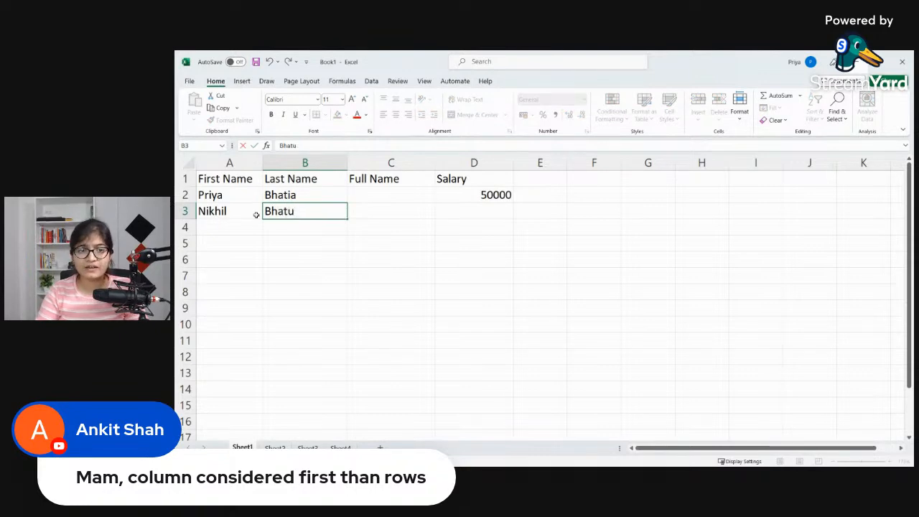
key(BackSpace)
text(ia)
key(Tab)
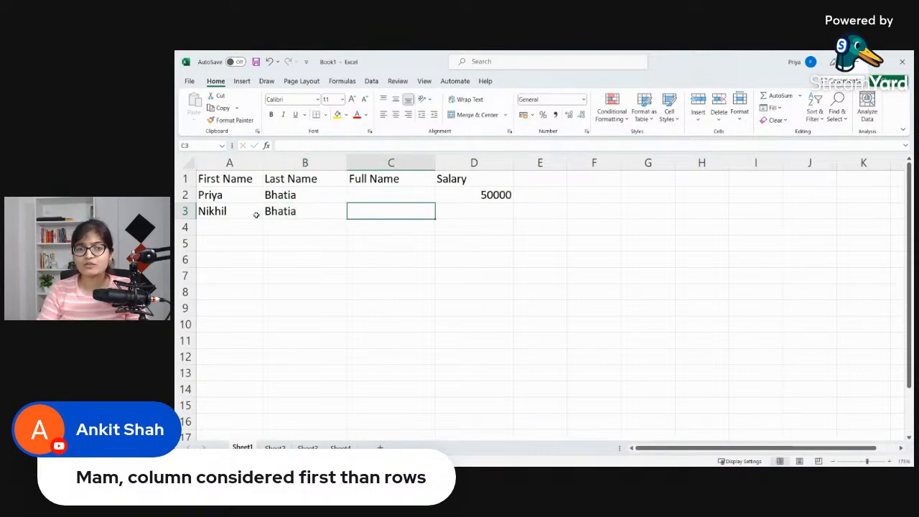
Step: Enter the salary 45000 in D3 for the second person
key(Tab)
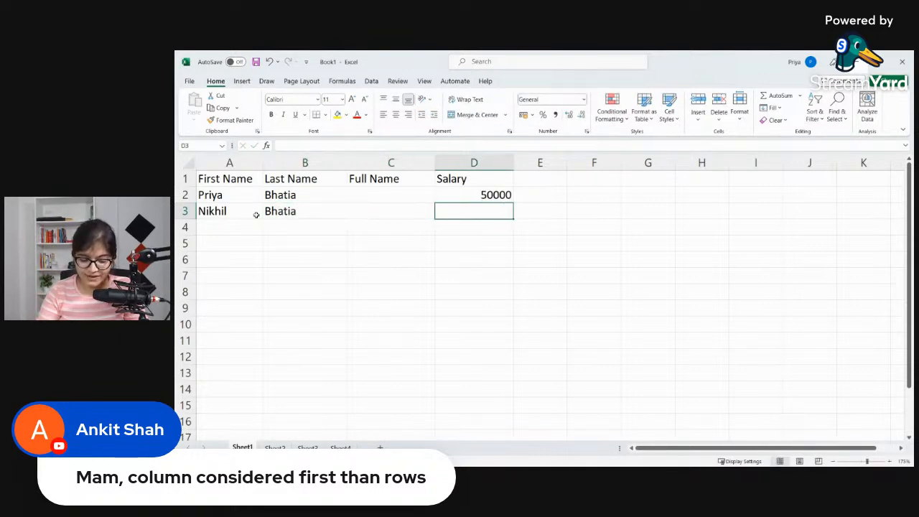
text(45000)
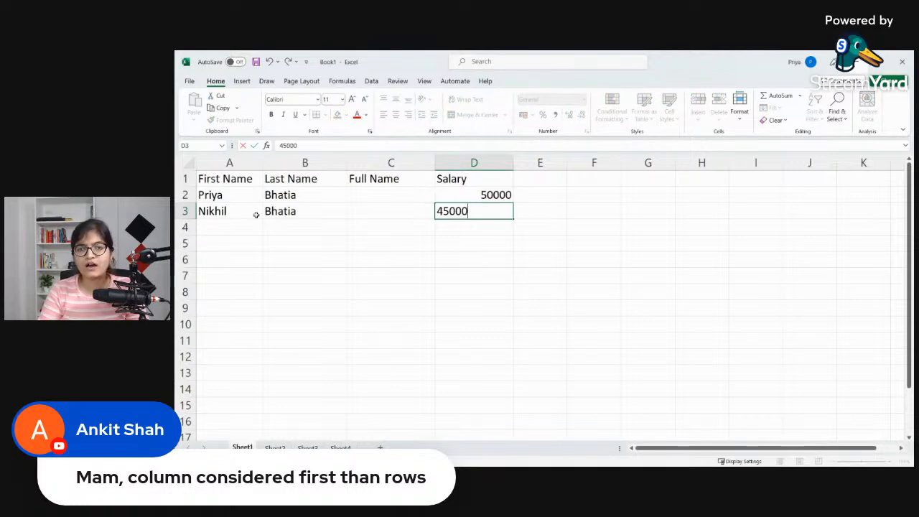
key(Tab)
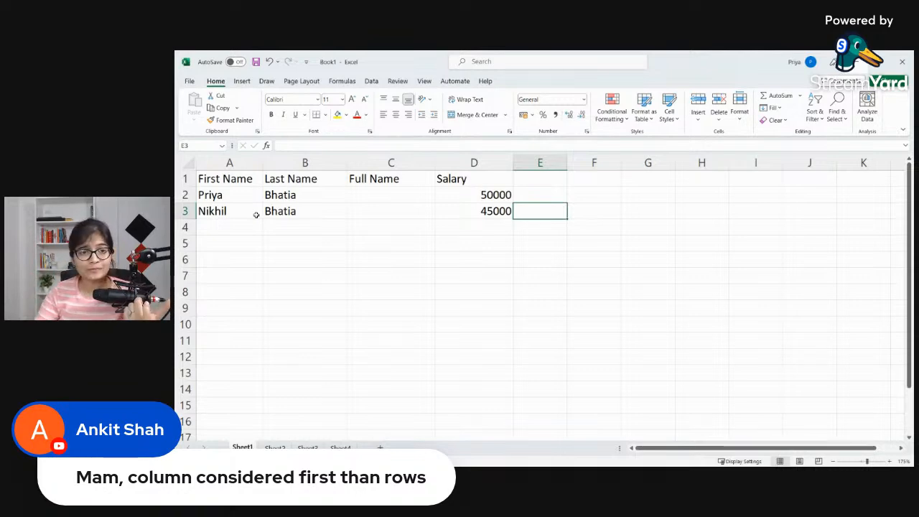
Step: Enter the third person's first name in A4 and last name in B4
click(228, 227)
text(Rudra)
key(Tab)
text(Prasad)
key(Tab)
key(Tab)
Step: Enter the fourth person's first and last name together in A5
key(Down)
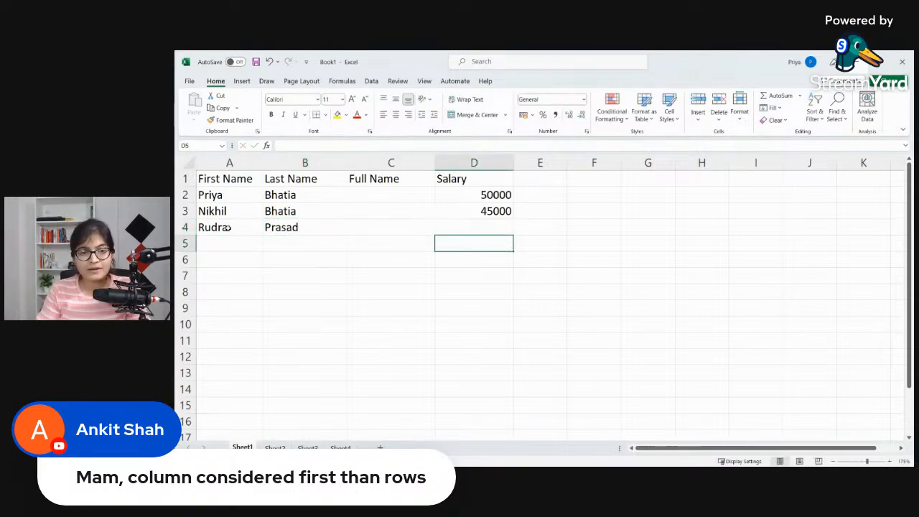
key(Left)
key(Left)
key(Left)
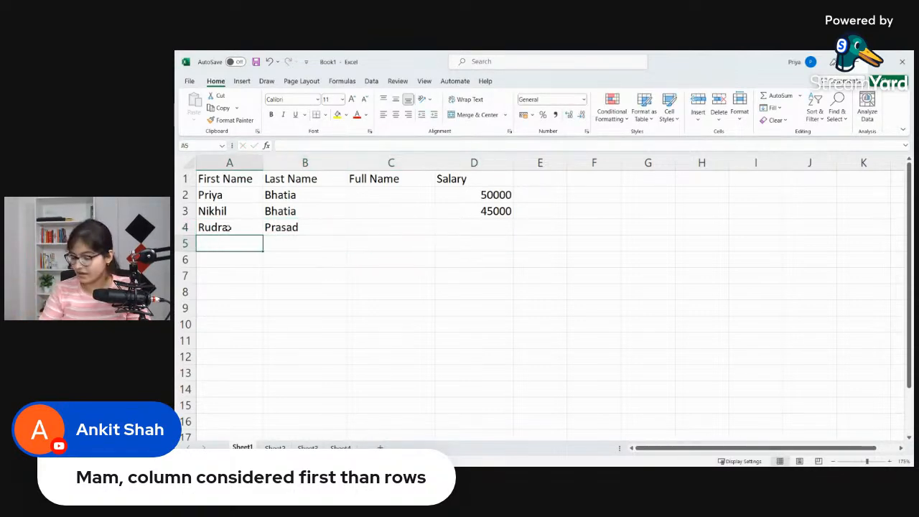
text(Ankit Sj)
key(BackSpace)
text(hah)
key(Return)
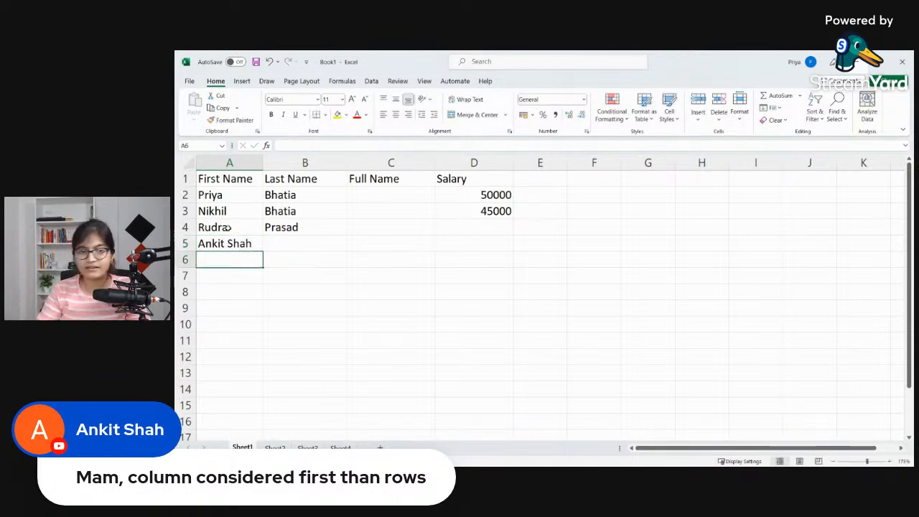
Step: Remove the last name from A5 and enter it in B5 instead
double_click(237, 244)
drag(226, 243, 256, 244)
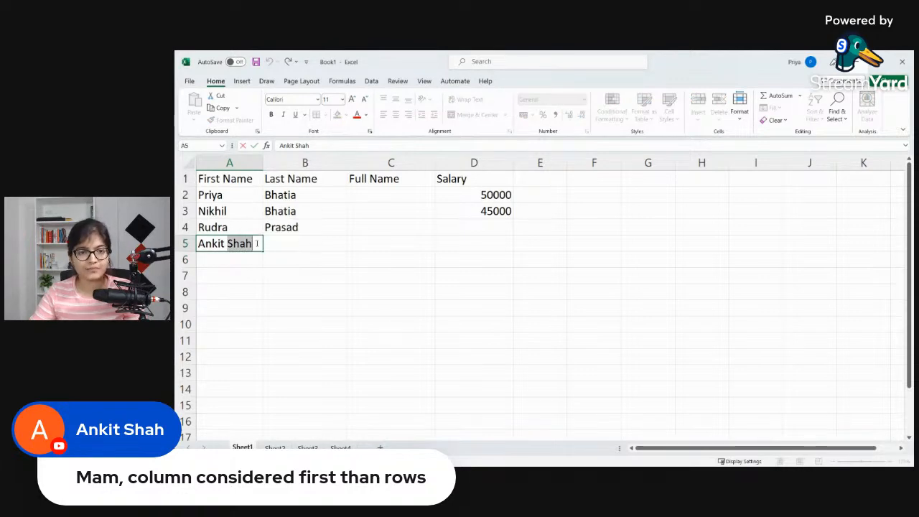
key(BackSpace)
click(293, 243)
text(Shah)
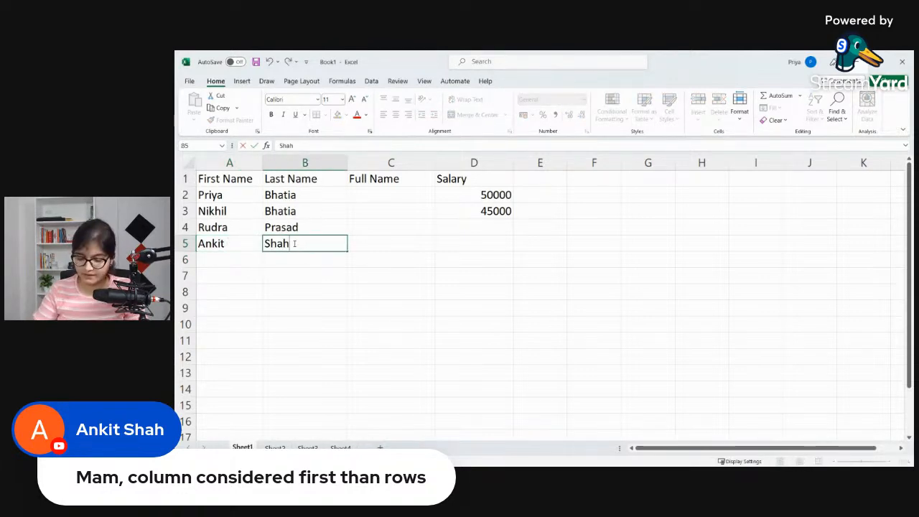
key(Return)
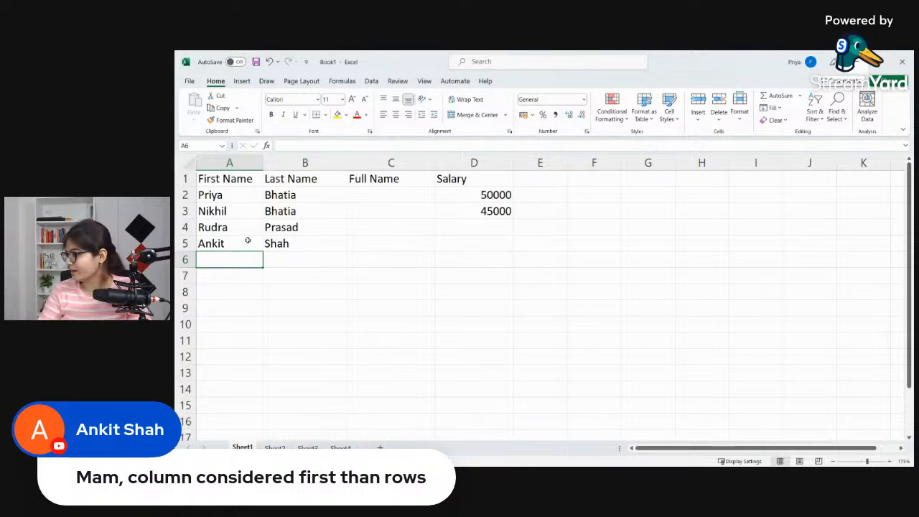
Step: Enter the fifth person's first name in A6 and last name in B6
text(Moha)
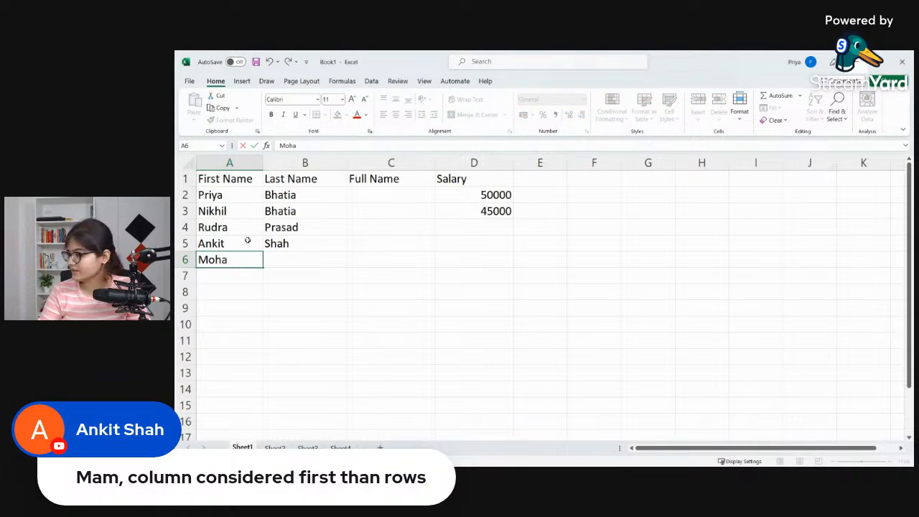
text(mmed)
key(Tab)
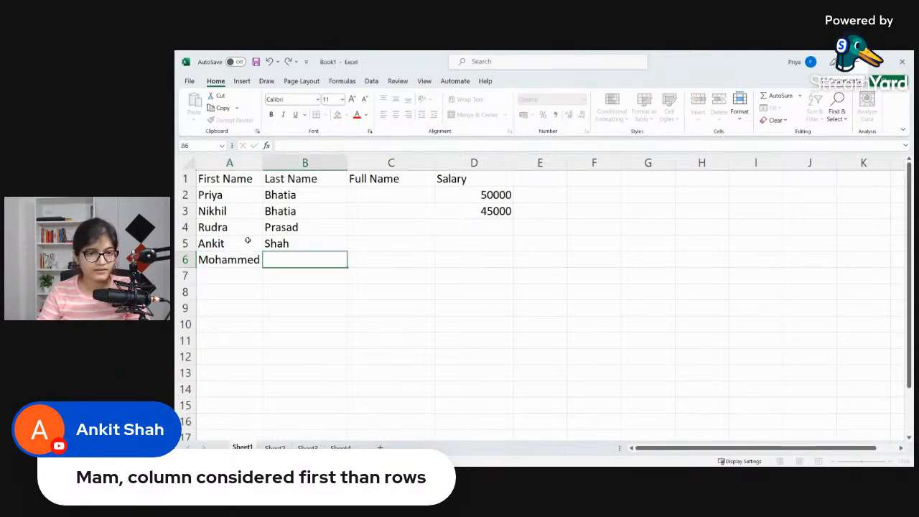
text(Sarf)
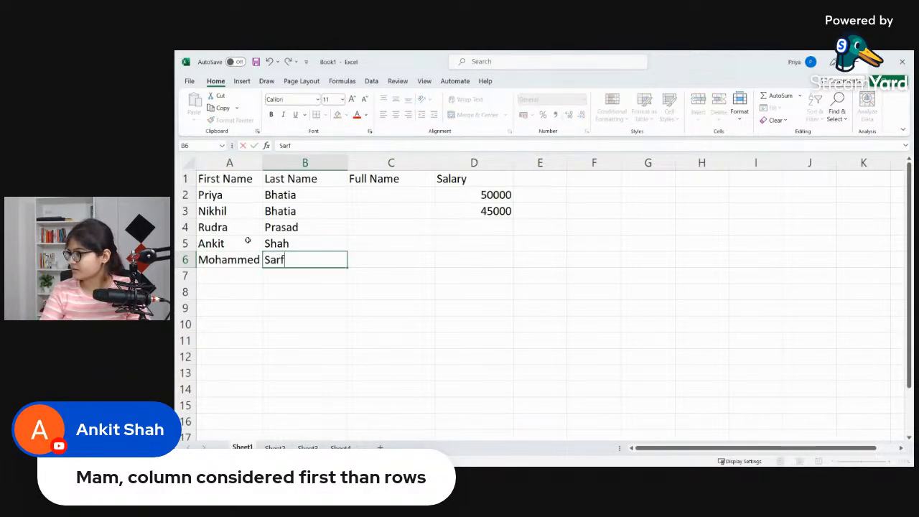
text(araz)
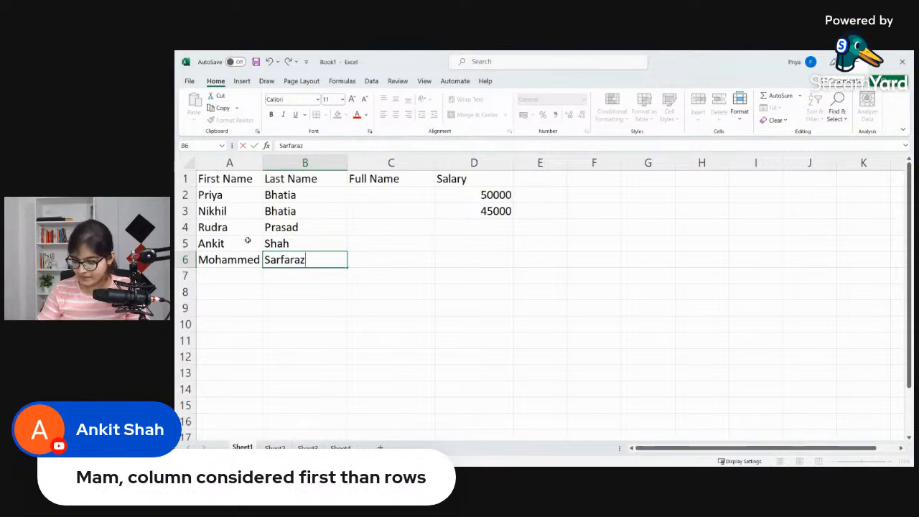
key(Return)
Step: Enter the sixth person's first name in A7 and last name in B7
key(Left)
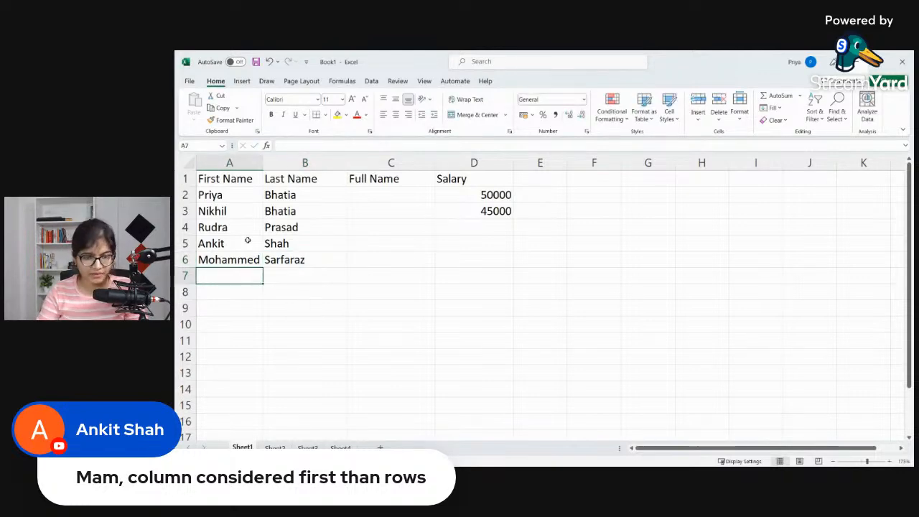
text(Alia)
key(Tab)
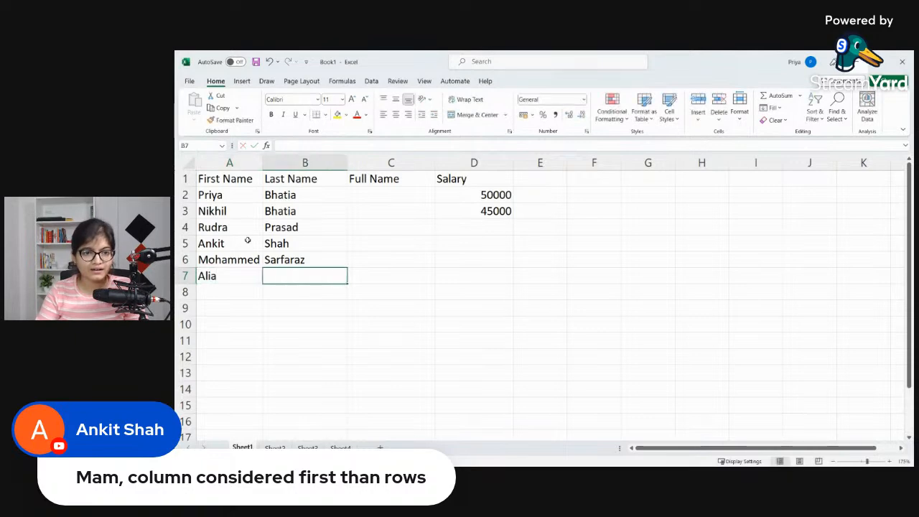
text(Bhatt)
key(Return)
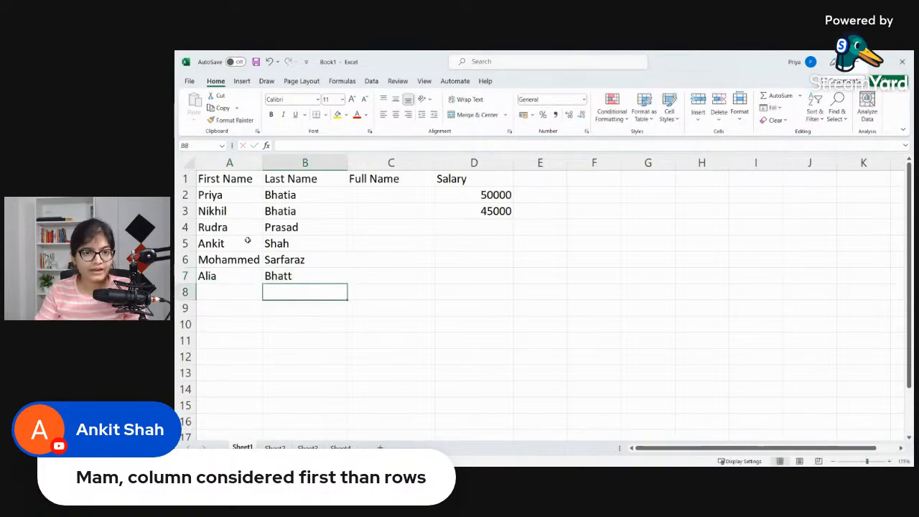
Step: Enter the seventh person's first name in A8 and last name in B8
key(Left)
text(Shivam)
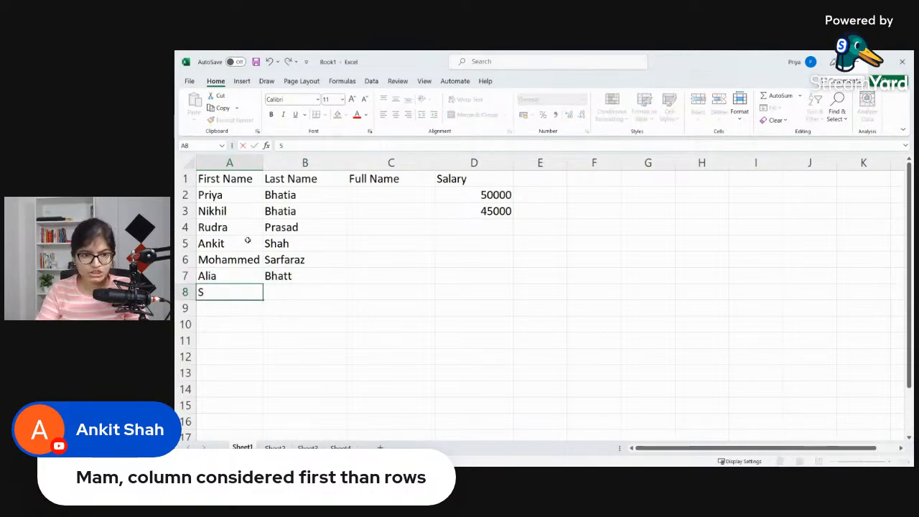
key(Tab)
text(Bhatia)
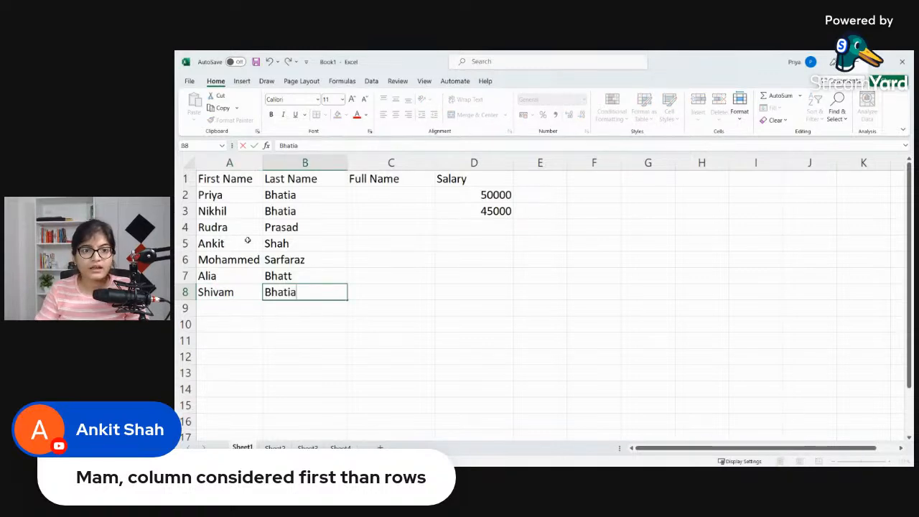
key(Return)
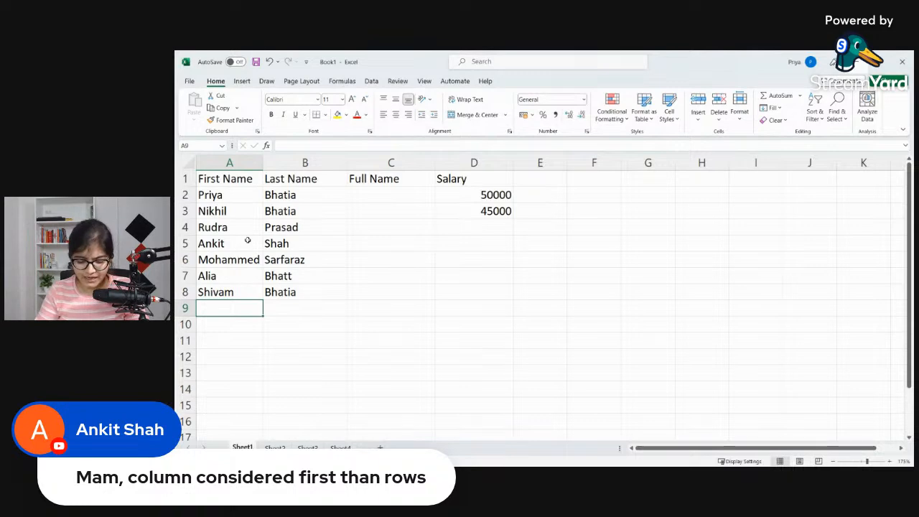
Step: Enter the eighth person's first name in A9 and last name in B9
text(Ras)
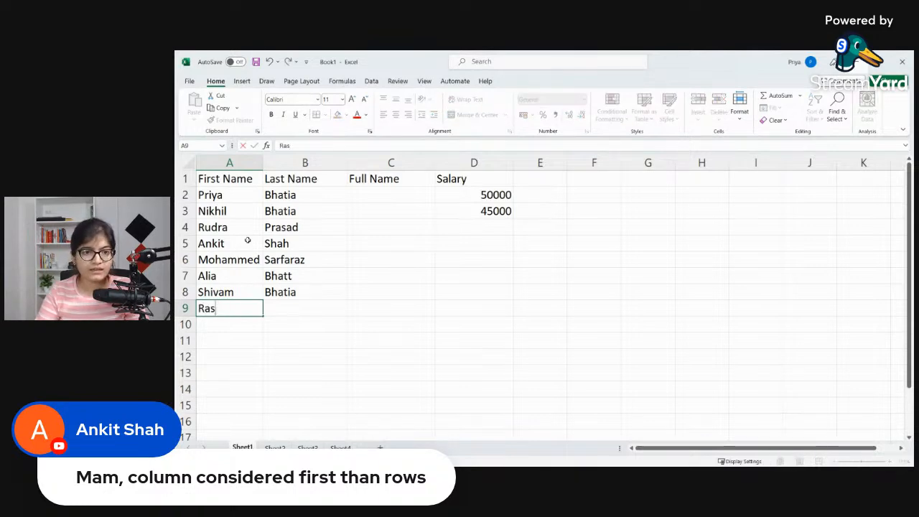
text(hmi)
key(Tab)
text(Tan)
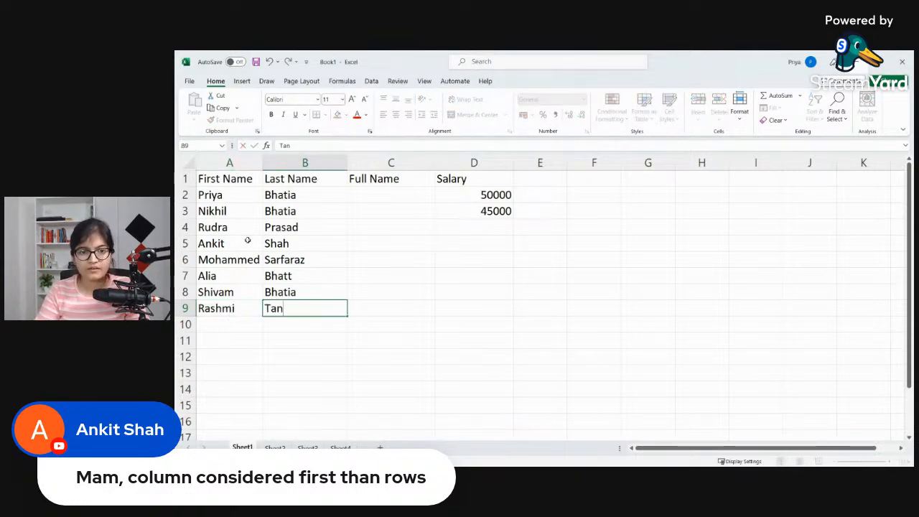
text(war)
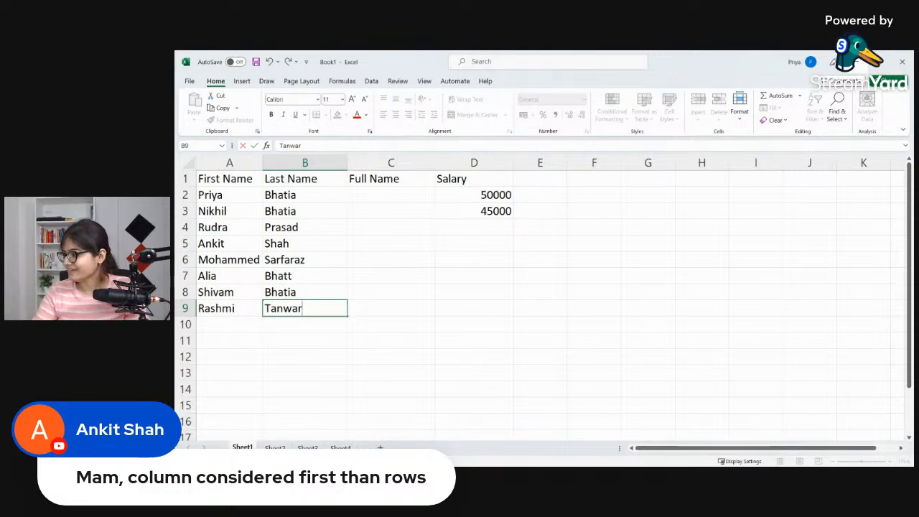
click(402, 242)
click(398, 234)
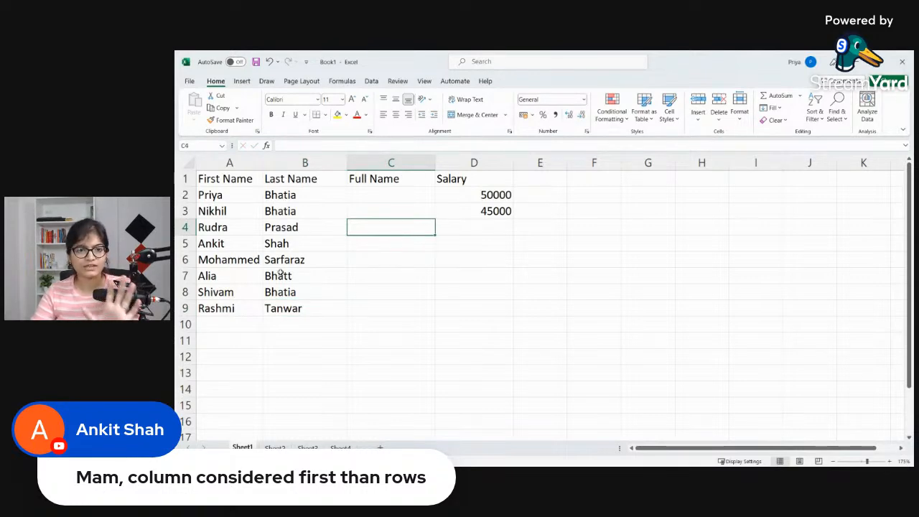
Step: Enter the ninth person's first name in A10 and last name in B10
click(248, 321)
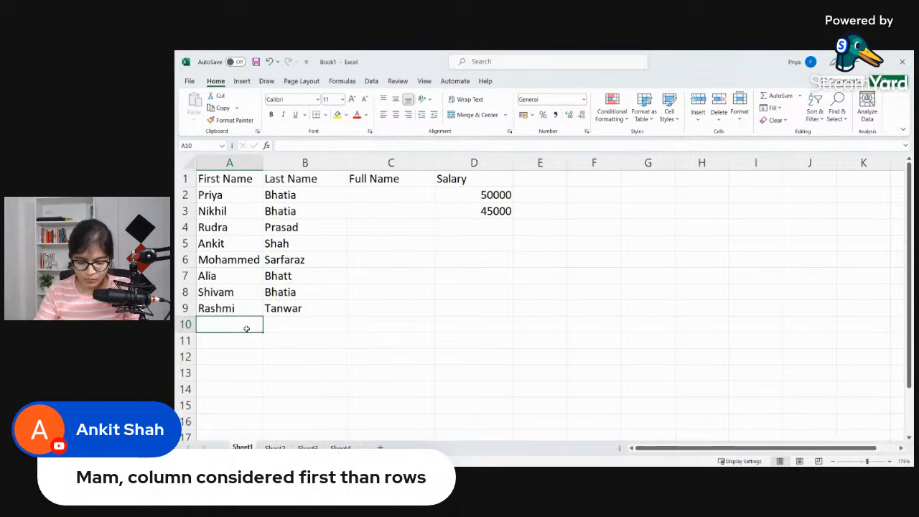
text(Priya)
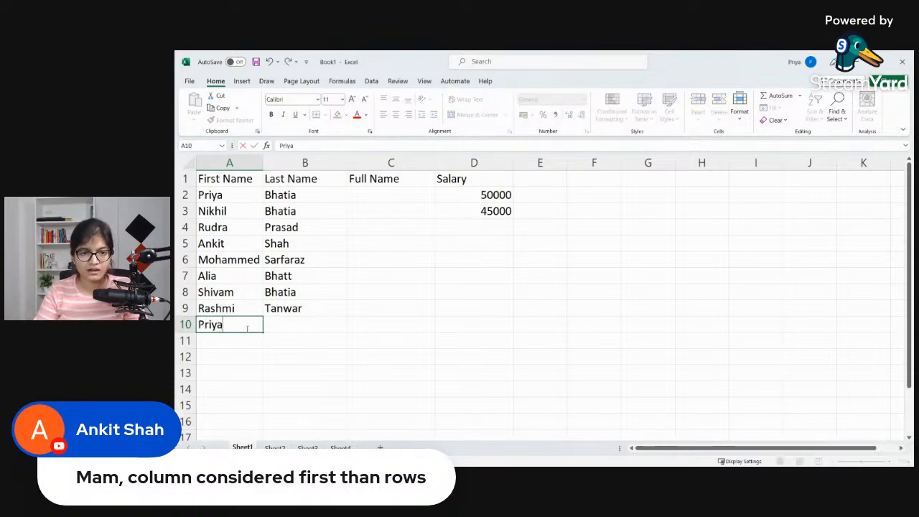
key(Tab)
text(Sangwan)
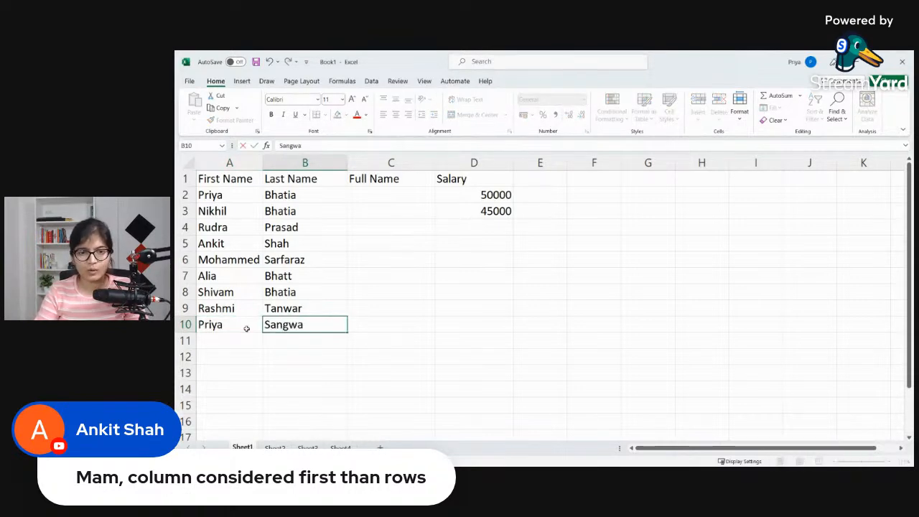
key(Tab)
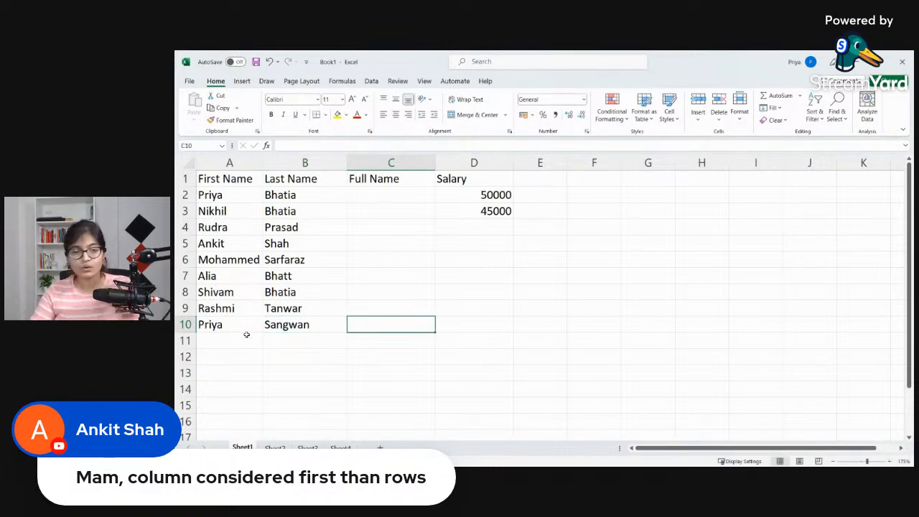
Step: Enter the tenth person's first name in A11 and last name in B11
click(246, 335)
text(Rohit)
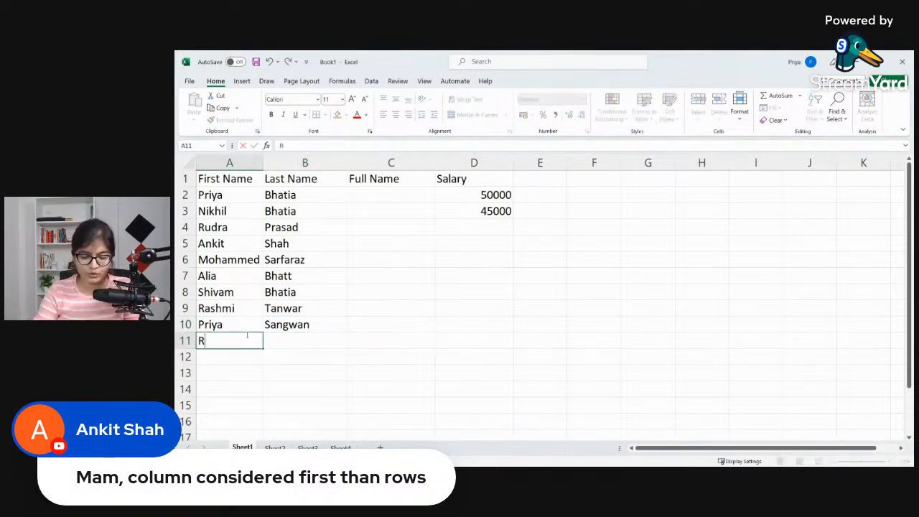
key(Tab)
text(Sharma)
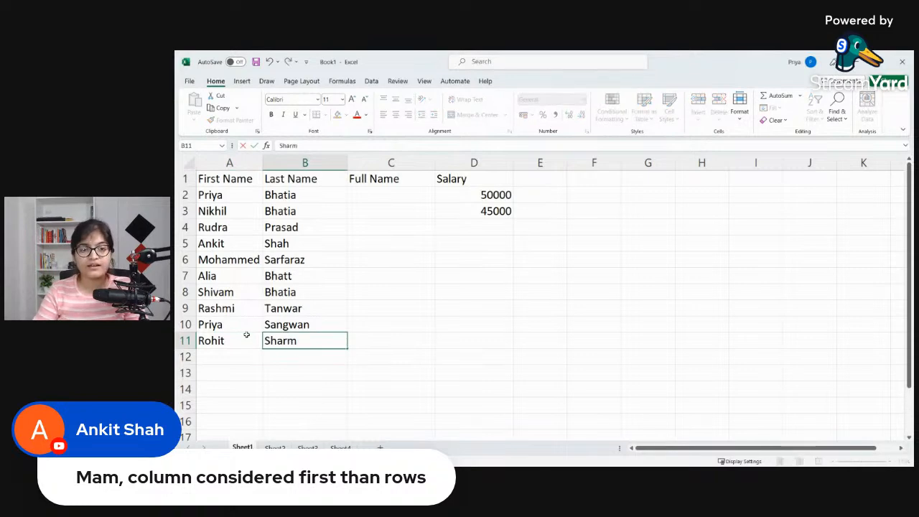
key(Tab)
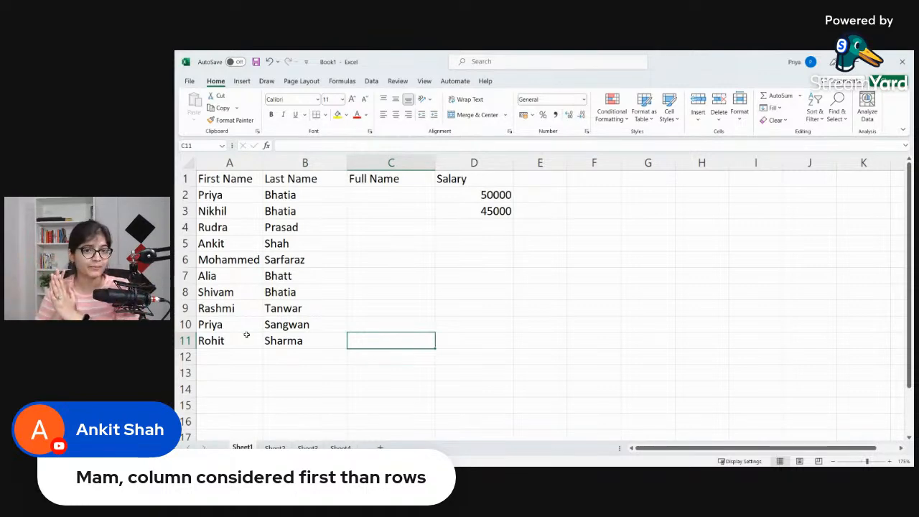
Step: Enter the salaries 34000 in D4 and 25000 in D5
click(493, 233)
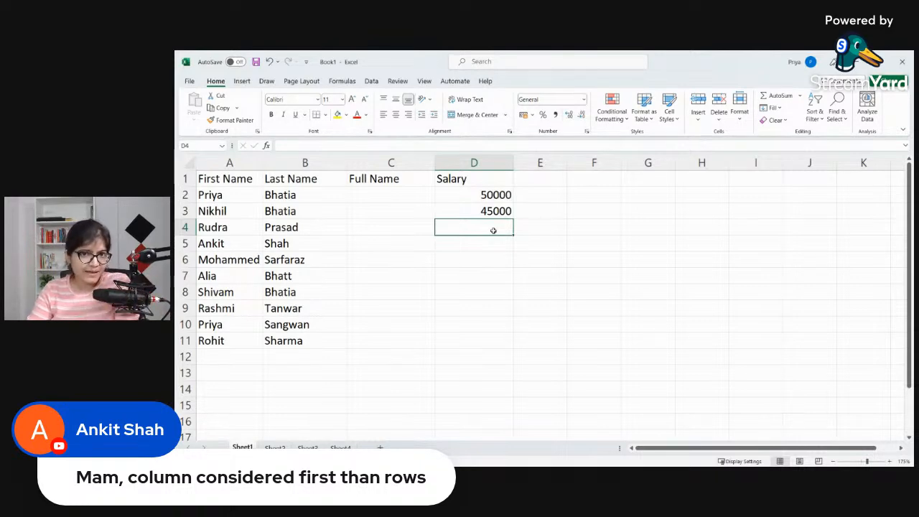
text(34000)
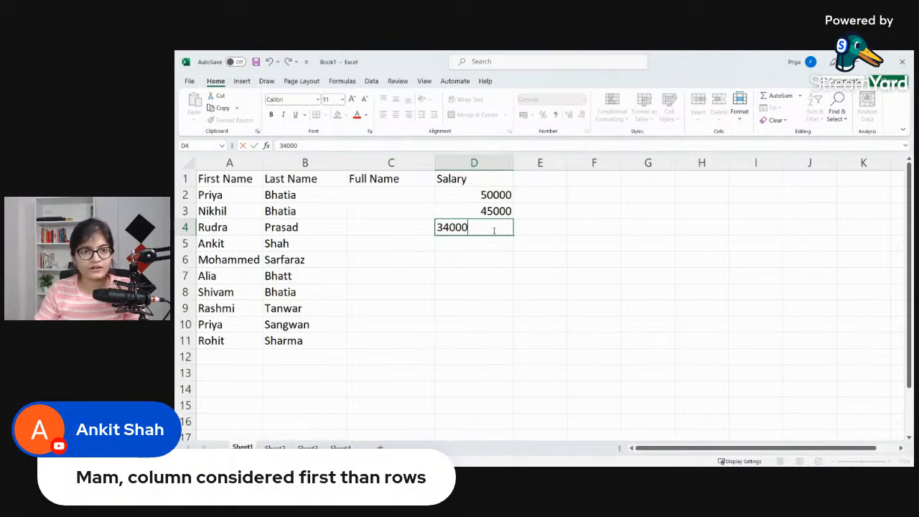
key(Return)
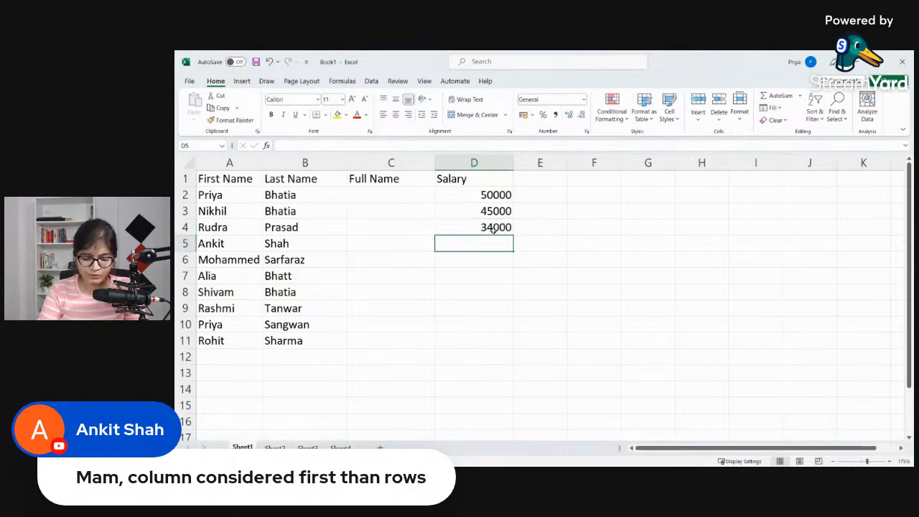
text(25000)
key(Return)
Step: Enter the salaries 27000 in D6 and 26000 in D7
key(Left)
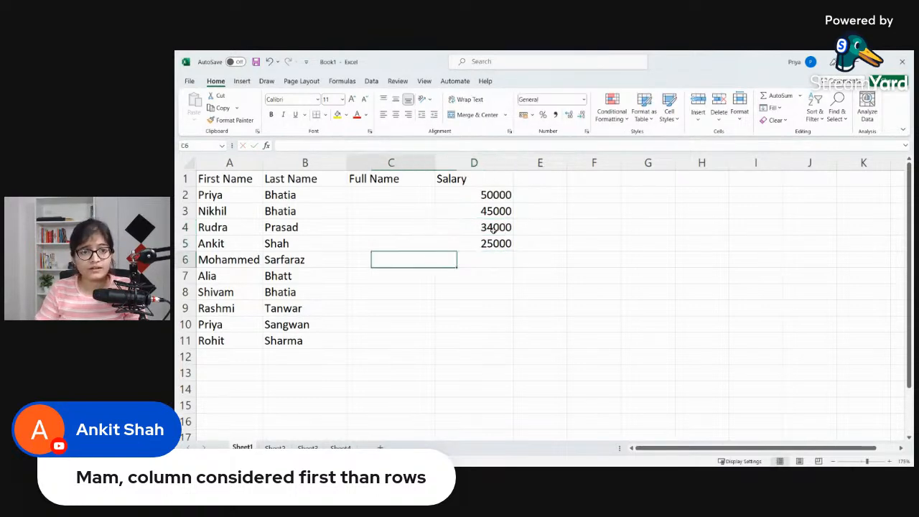
key(Right)
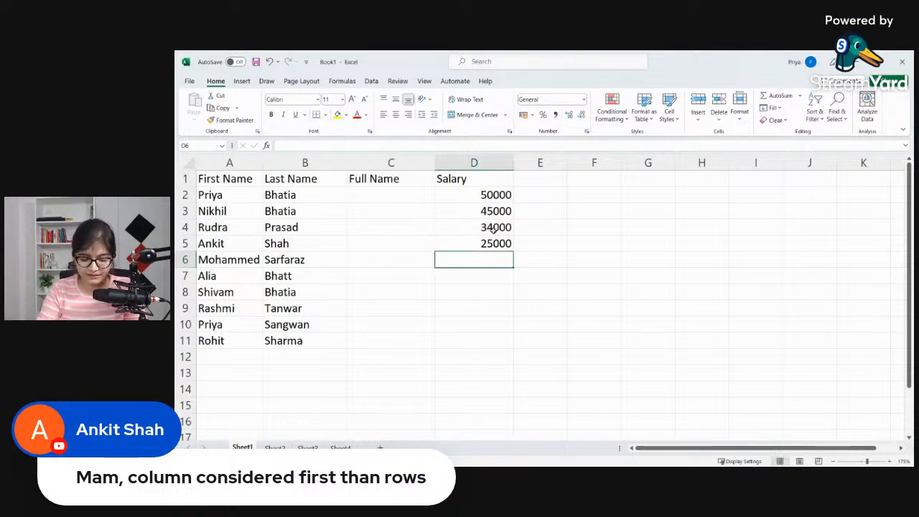
text(27000)
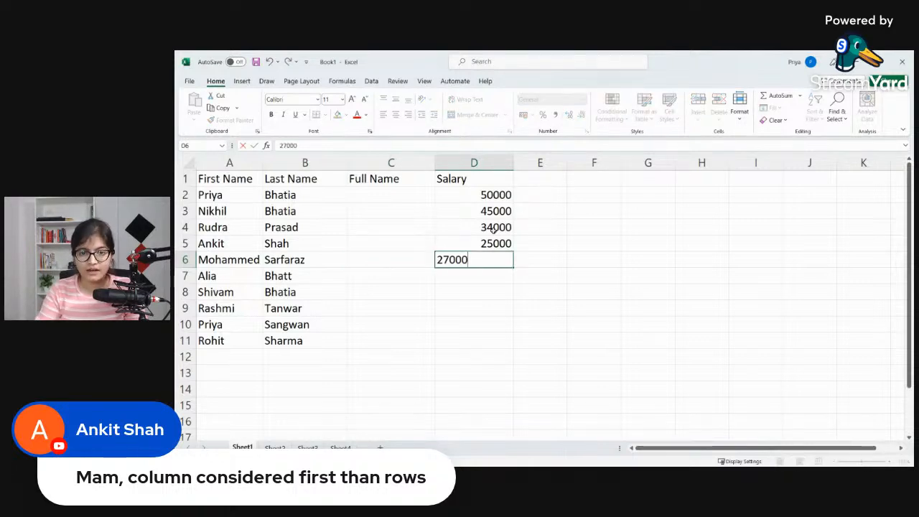
key(Return)
text(26000)
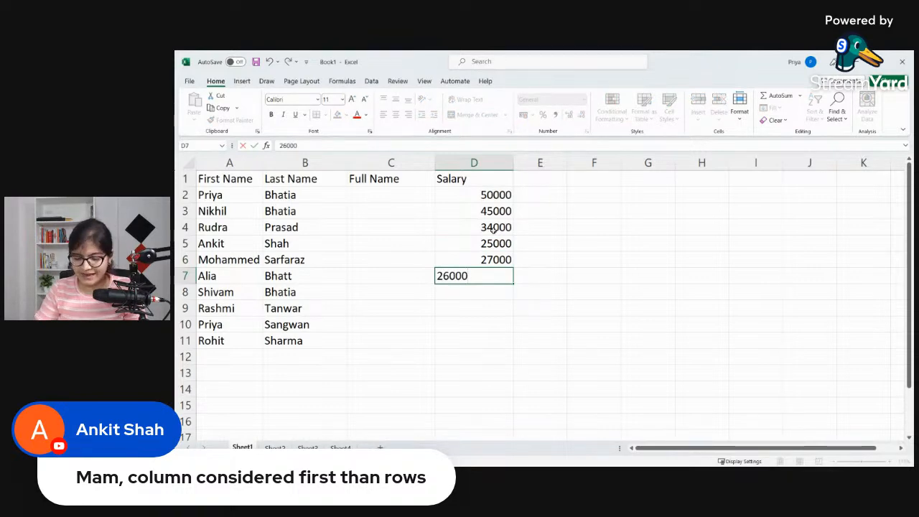
key(Return)
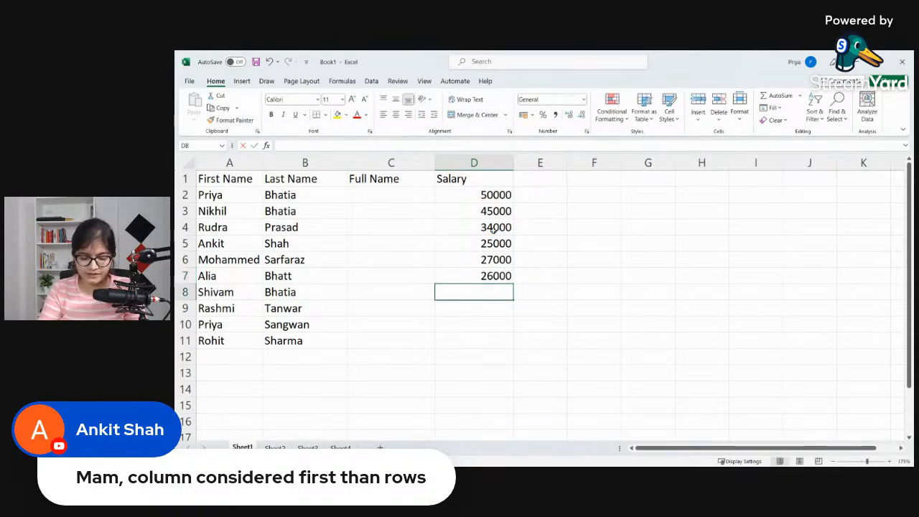
Step: Enter the salaries 76000 in D8 and 23000 in D9
text(76000)
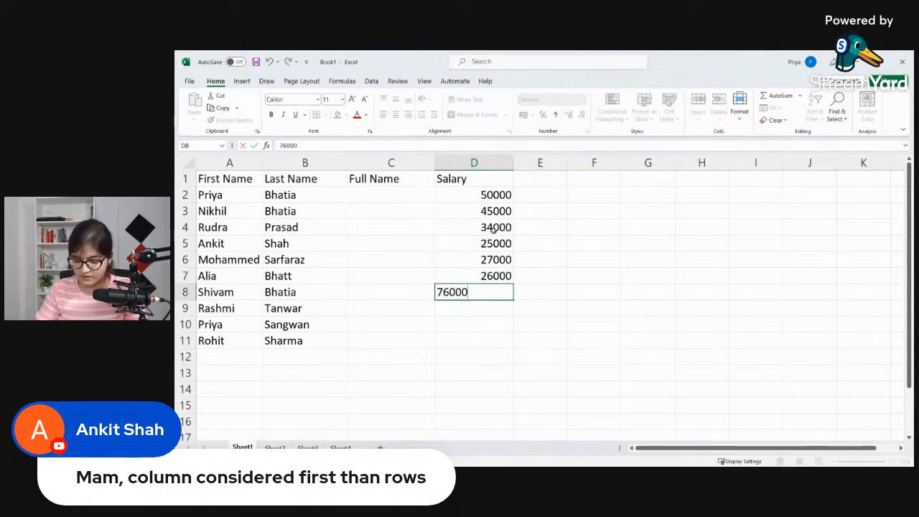
key(Return)
text(23000)
key(Return)
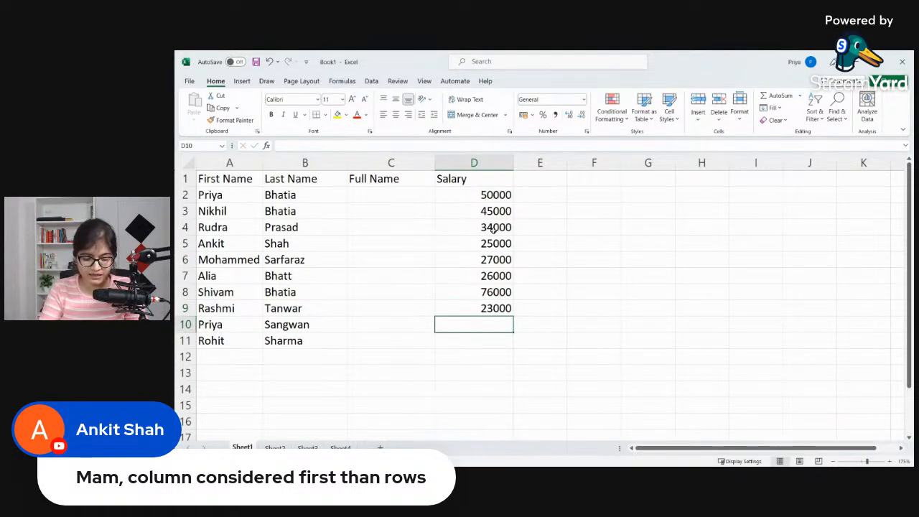
Step: Enter the salaries 15000 in D10 and 2398 in D11
text(15000)
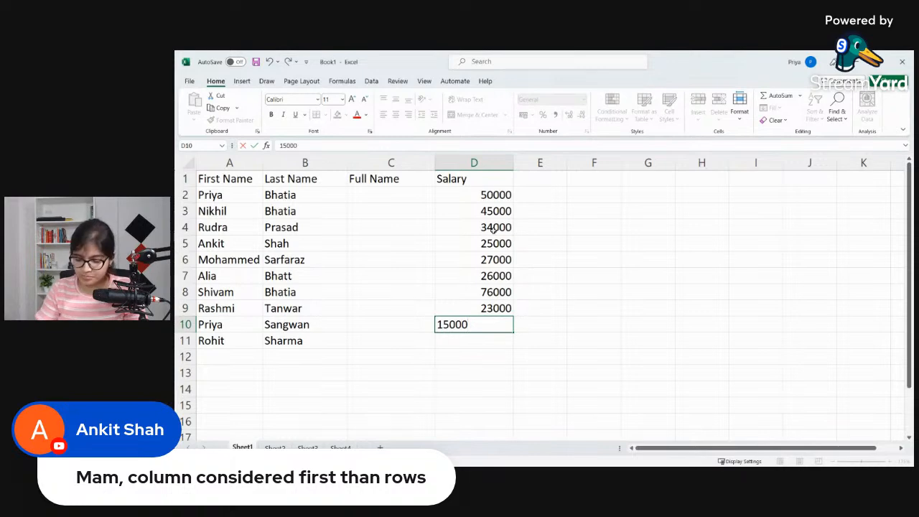
key(Return)
text(2398)
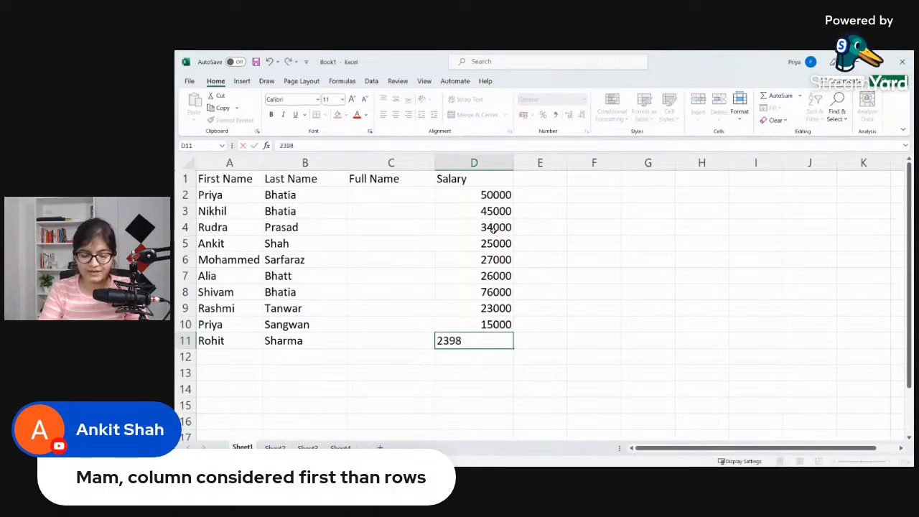
key(Tab)
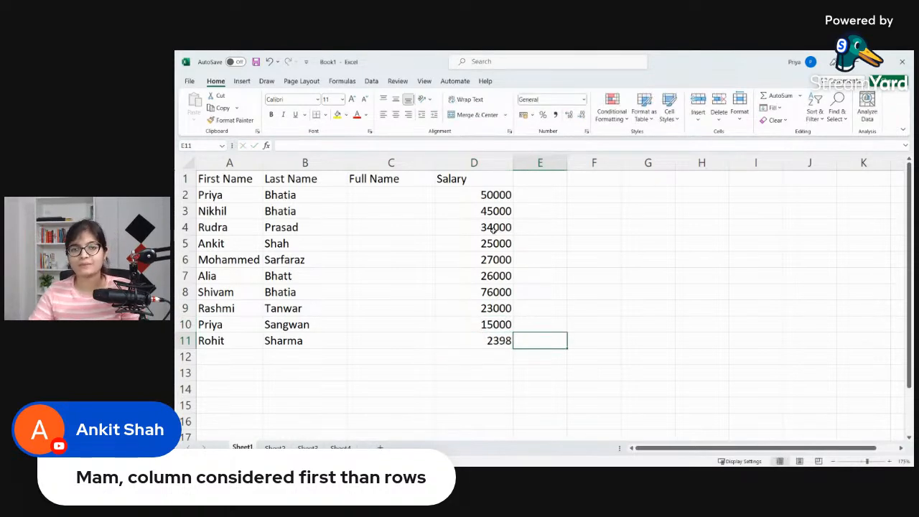
Step: Correct the last salary in D11 to 23980
double_click(488, 341)
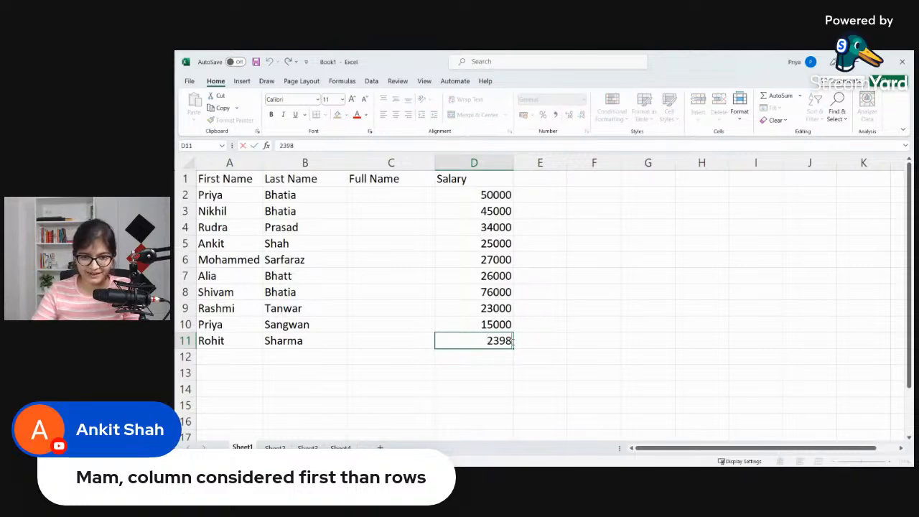
text(-0)
key(Left)
key(BackSpace)
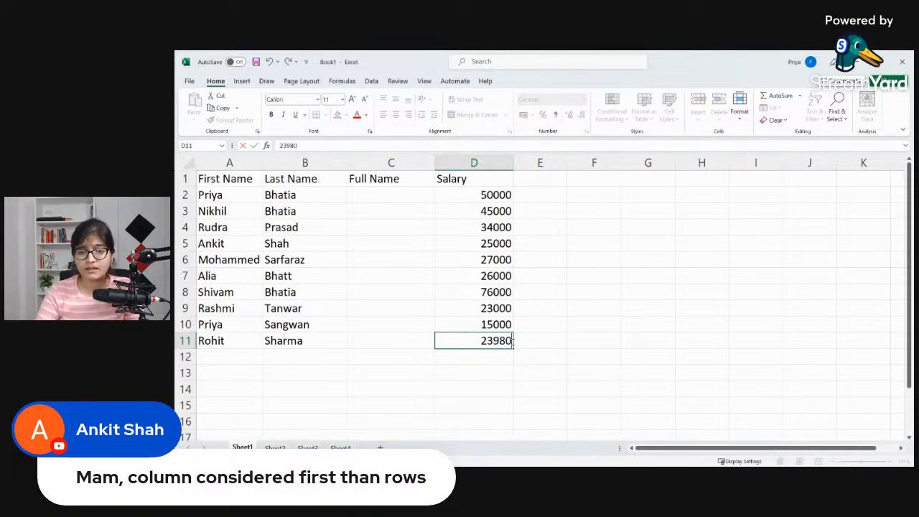
click(522, 289)
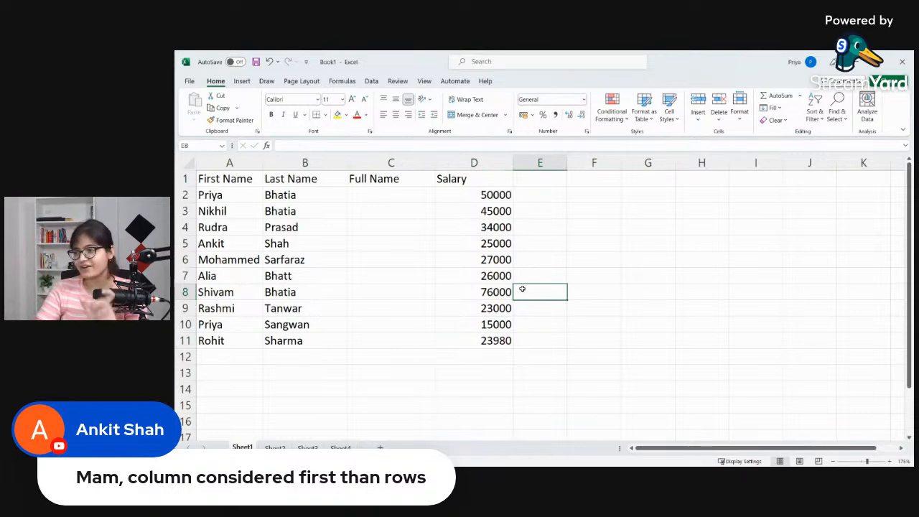
Step: Insert an entire blank column before the First Name column
click(405, 202)
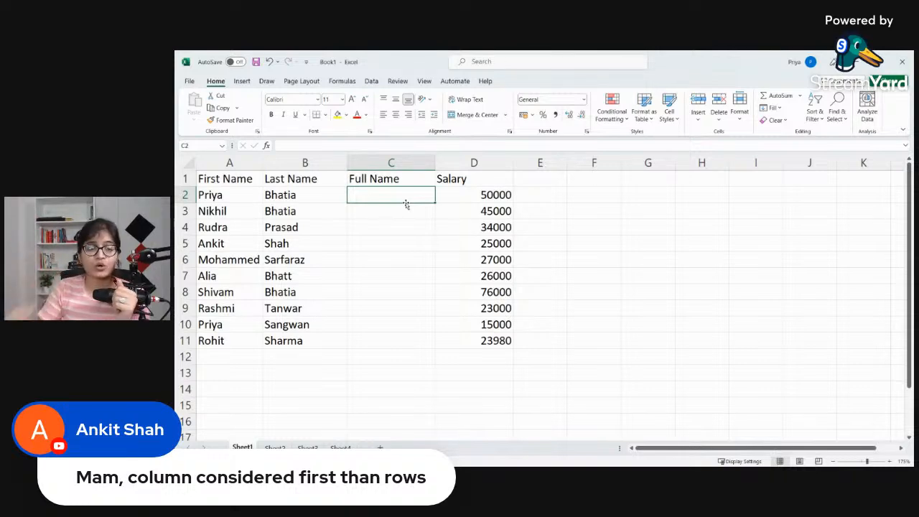
click(246, 182)
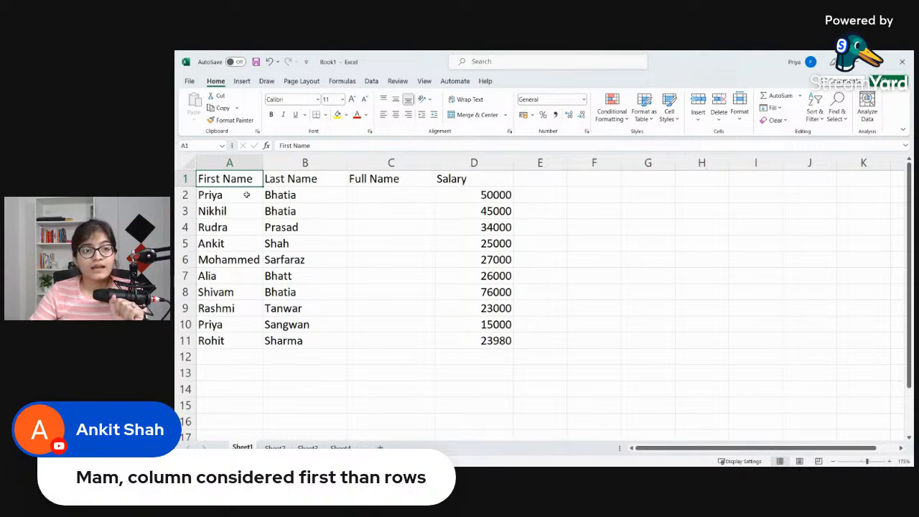
right_click(229, 195)
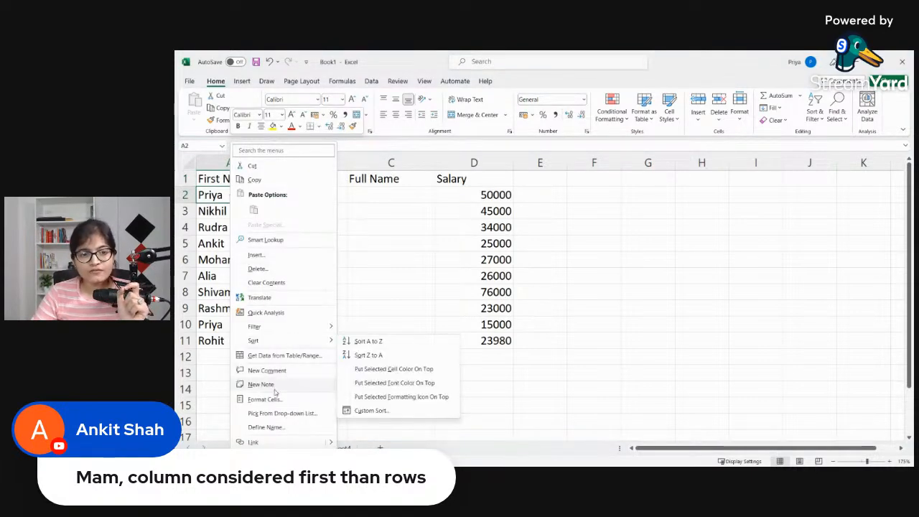
click(270, 260)
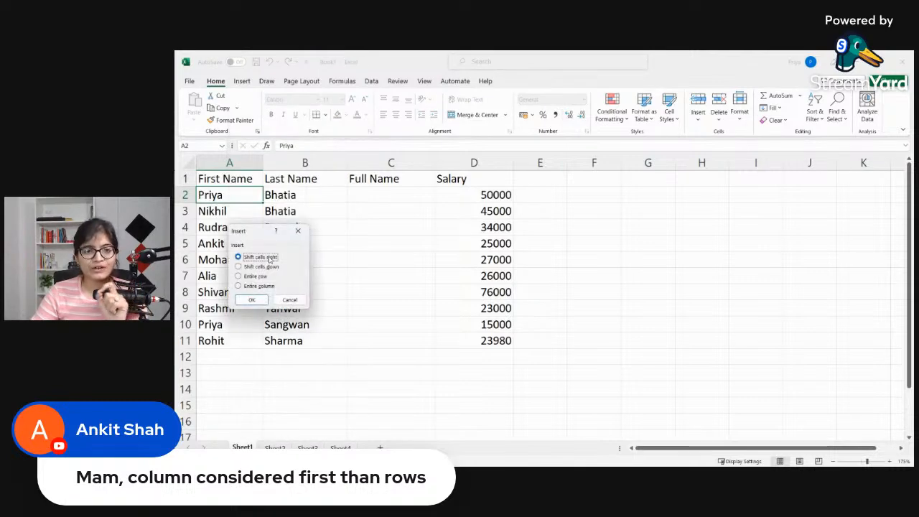
click(257, 286)
click(256, 299)
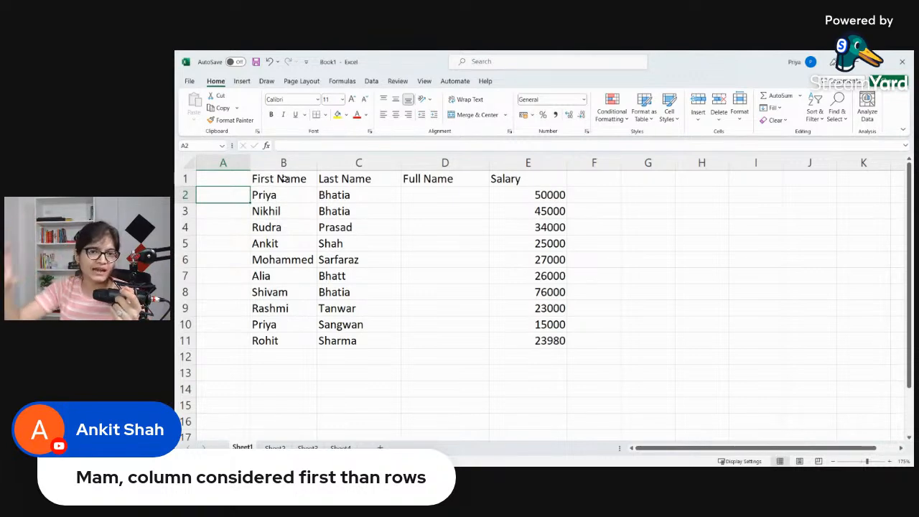
Step: Insert an entire blank column between the First Name and Last Name columns
click(374, 184)
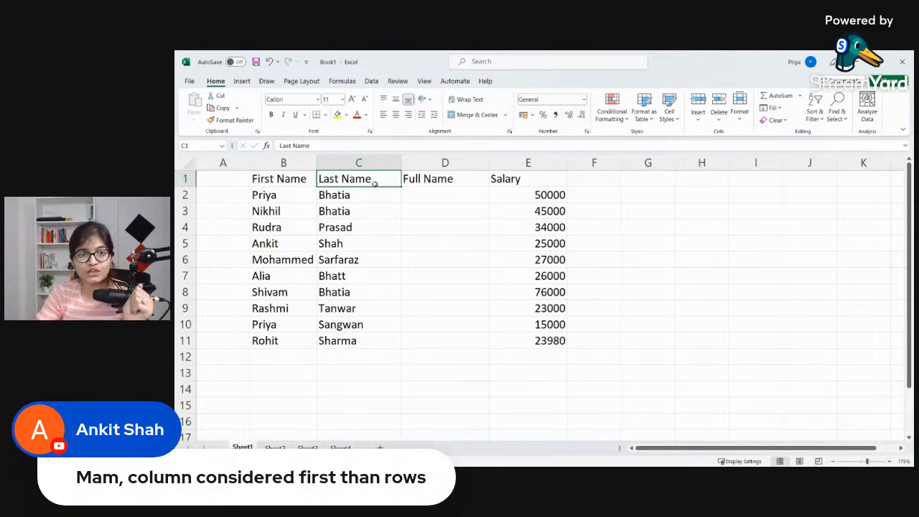
right_click(374, 184)
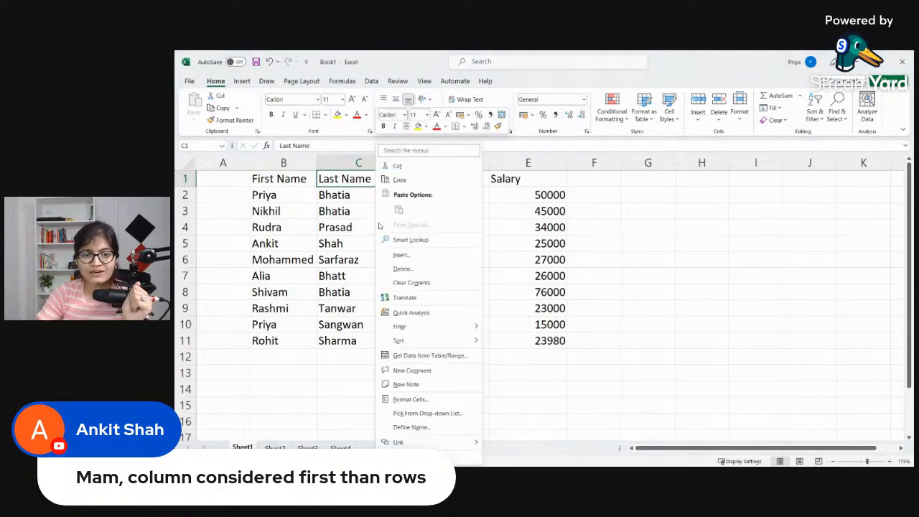
key(Escape)
key(ctrl+shift+plus)
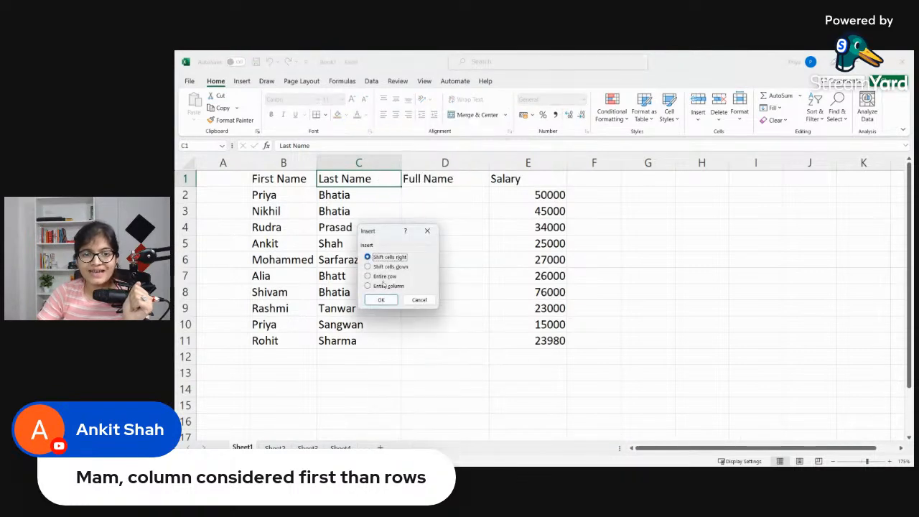
click(382, 285)
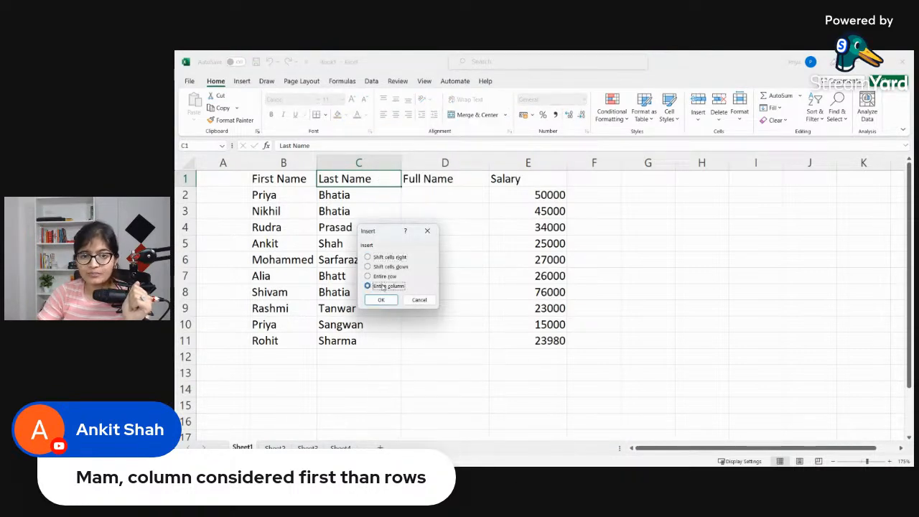
click(382, 300)
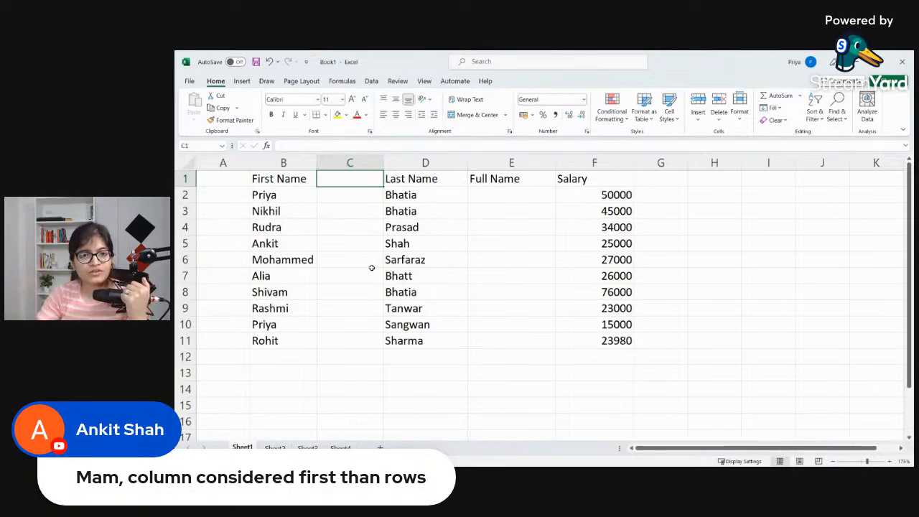
Step: Delete the entire blank column C between First Name and Last Name
right_click(357, 183)
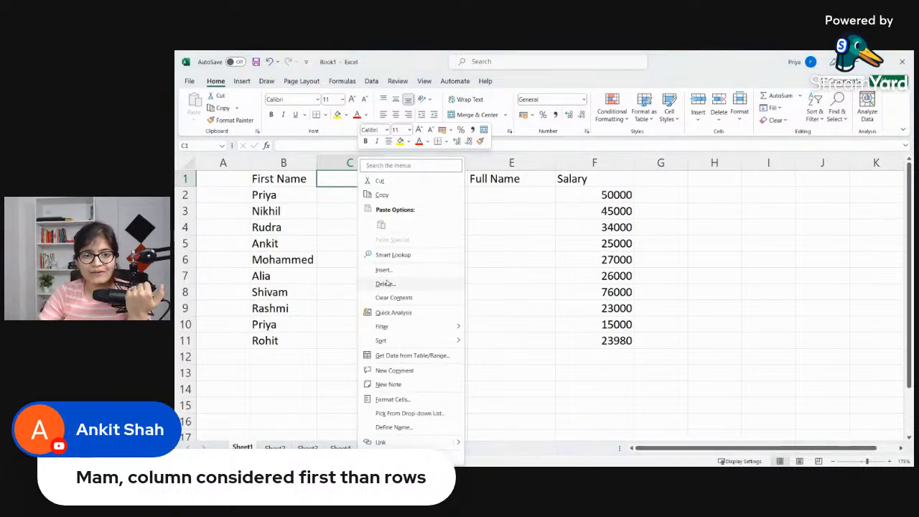
click(385, 284)
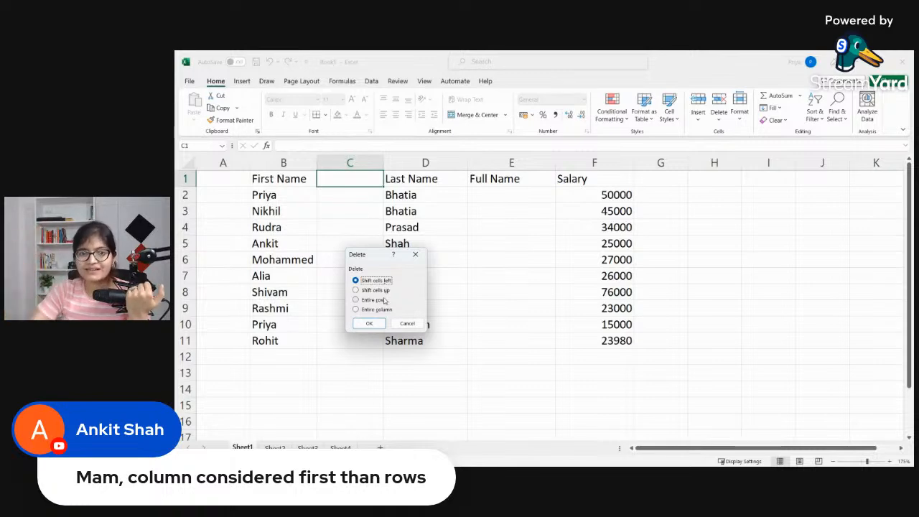
click(381, 310)
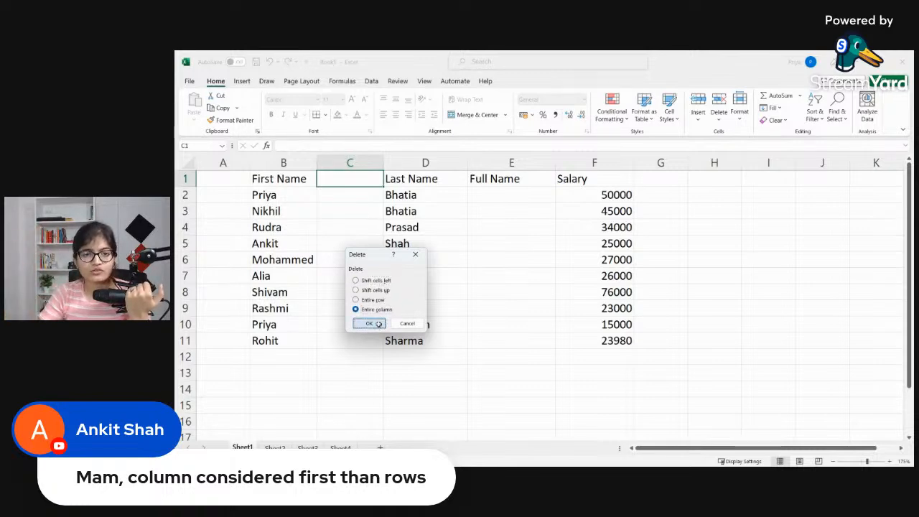
click(368, 323)
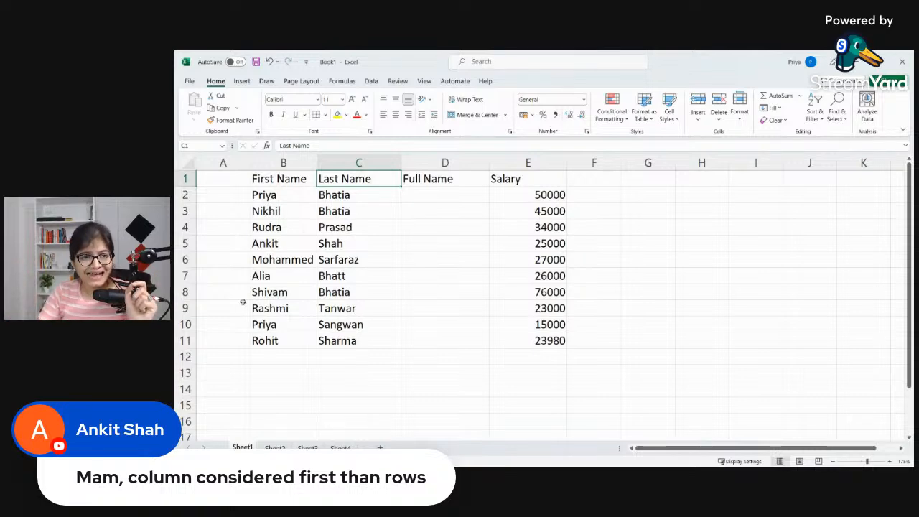
Step: Add the header EmpID in A1 and enter the first employee's ID number in A2
click(222, 184)
text(Emp)
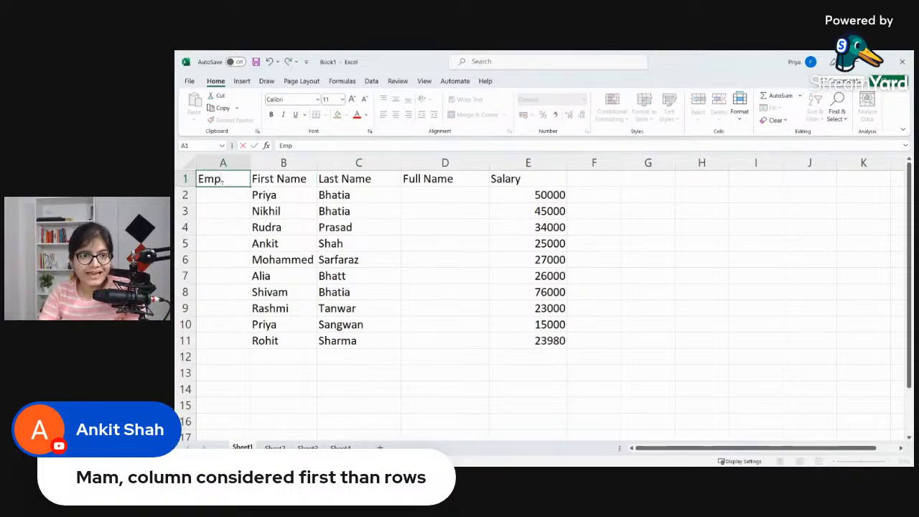
text(lID)
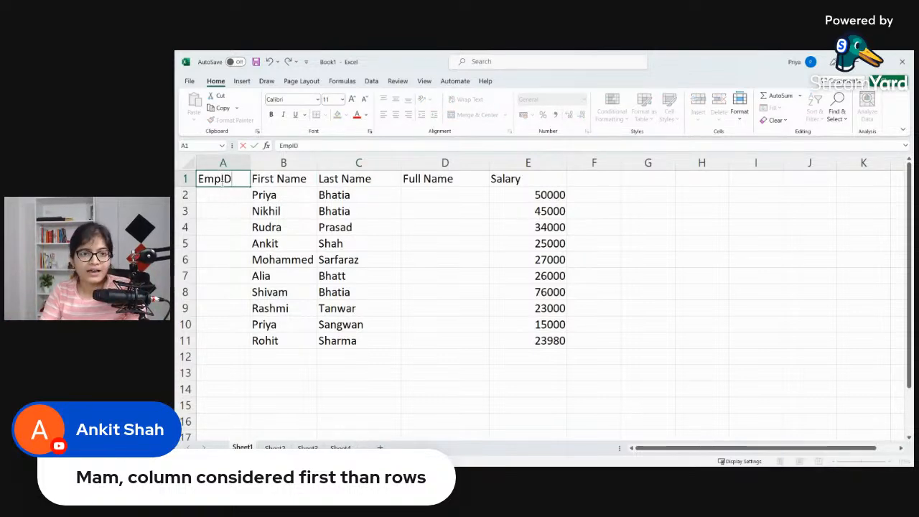
key(Return)
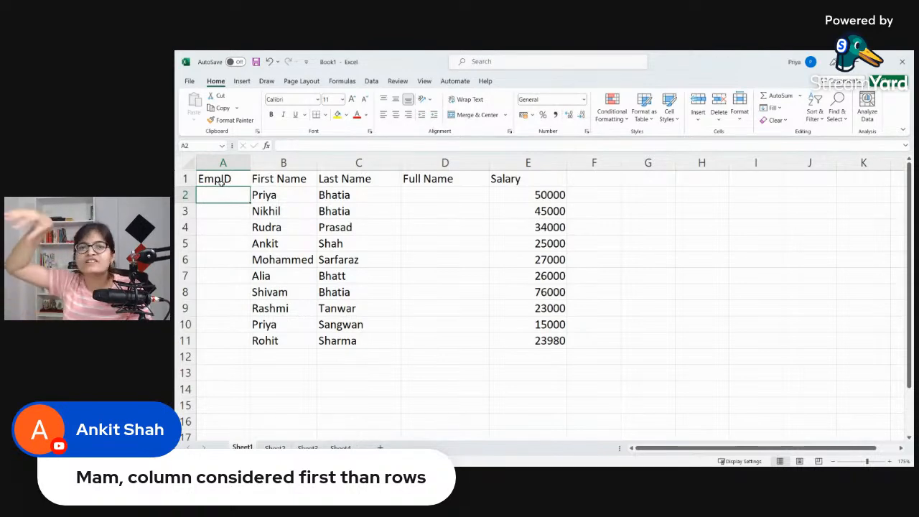
text(1101)
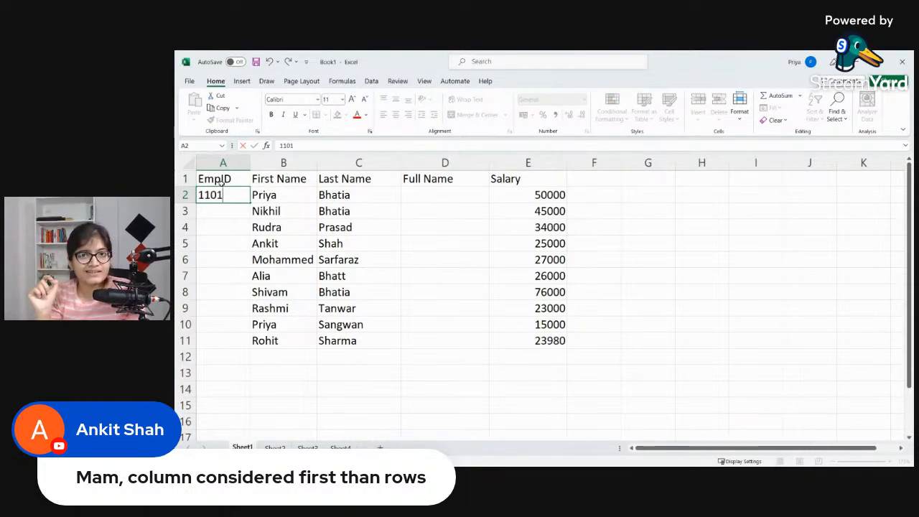
key(Return)
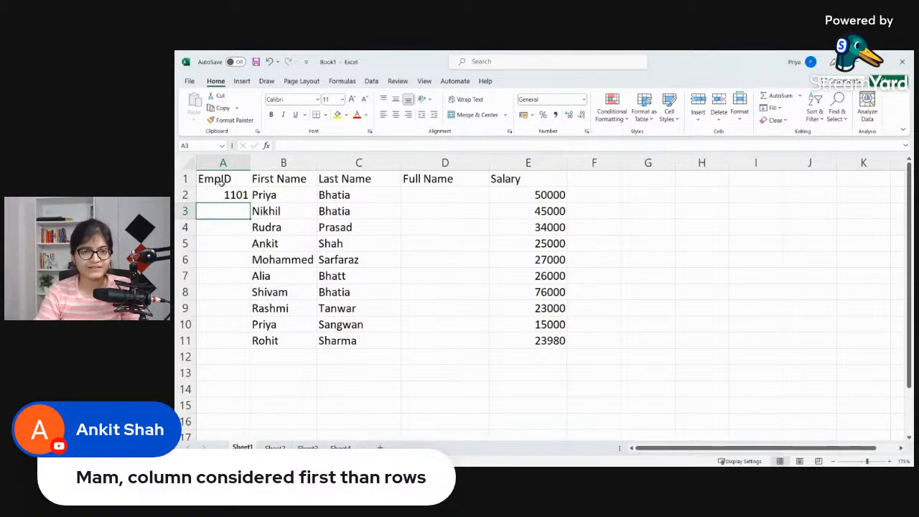
Step: Enter the next three consecutive employee ID numbers in cells A3 to A5
text(1102)
key(Return)
text(1103)
key(Return)
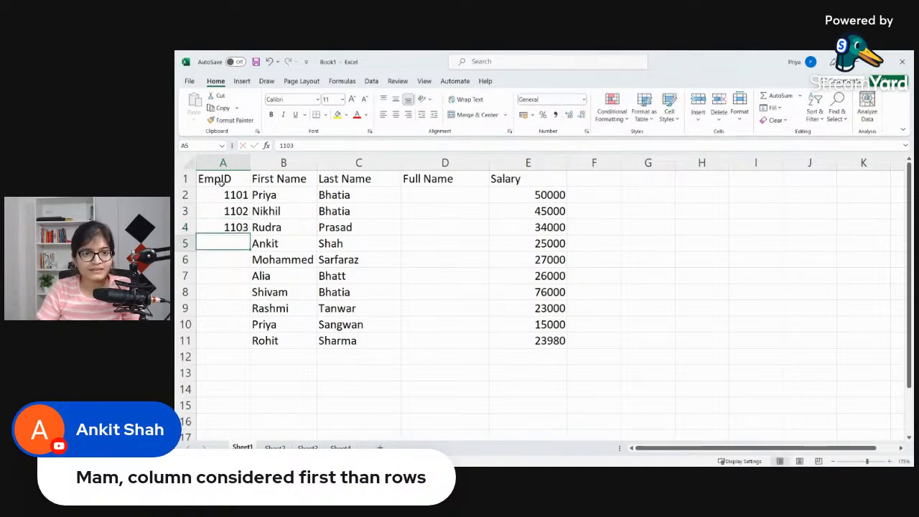
text(1104)
key(Return)
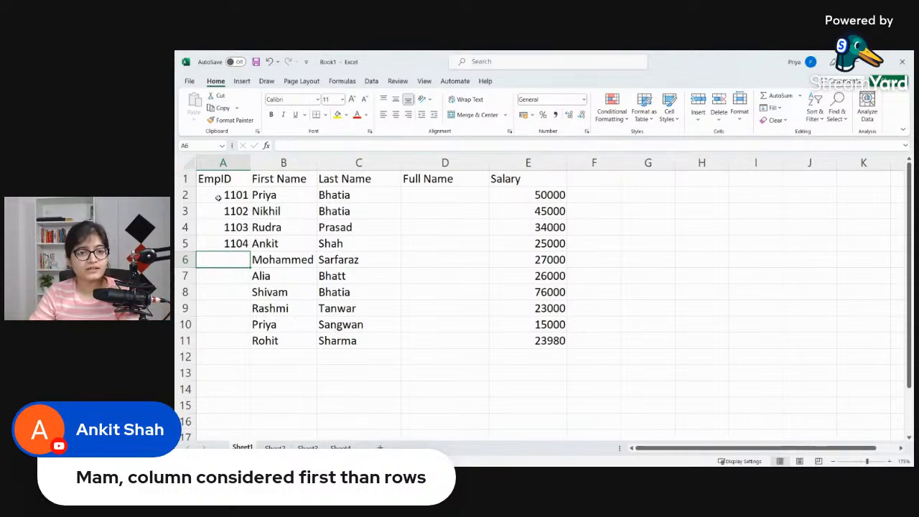
Step: Select the four IDs in A2:A5 and auto-fill the number series down to A11
click(228, 208)
click(228, 195)
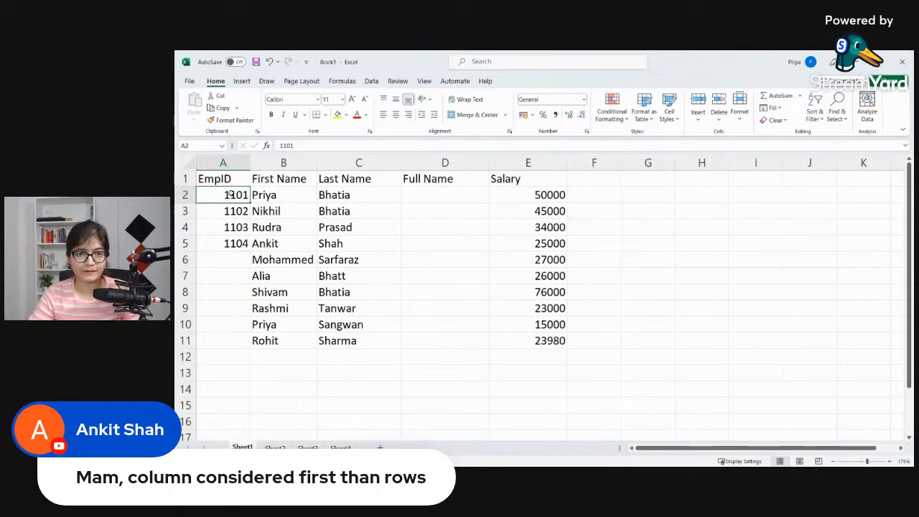
drag(228, 195, 251, 260)
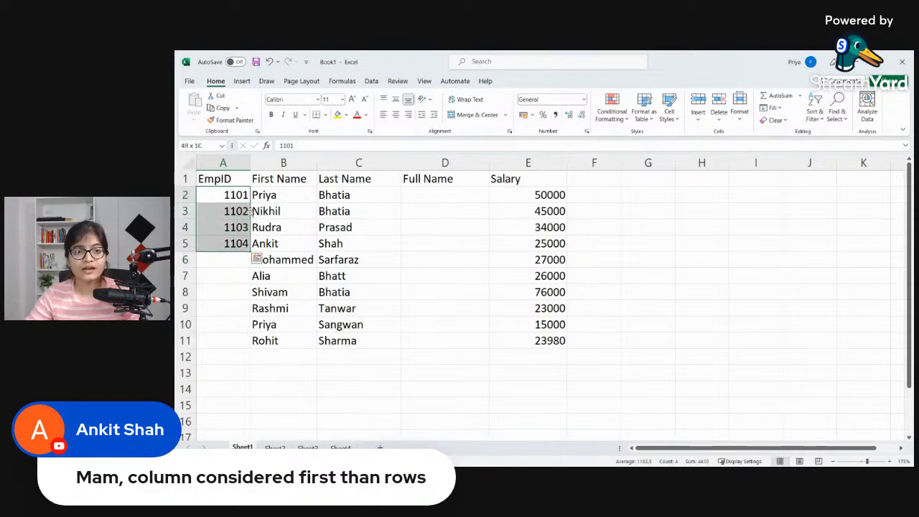
double_click(249, 263)
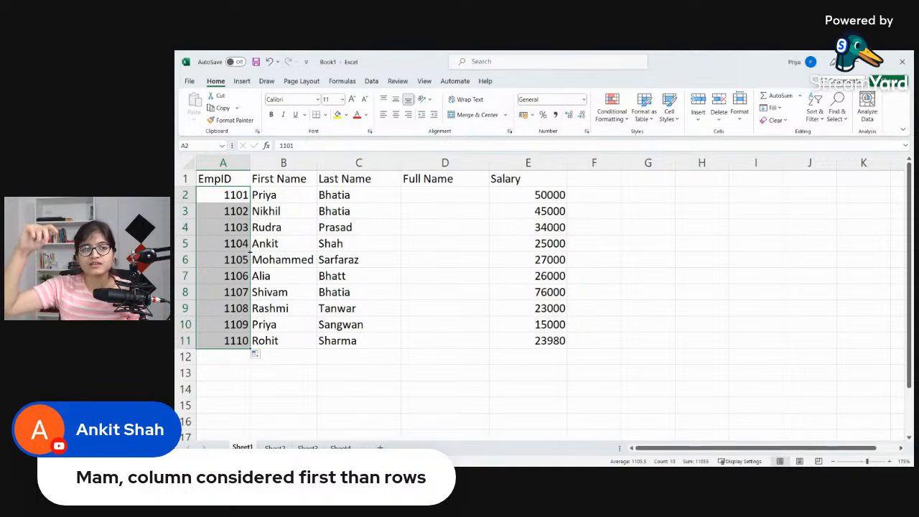
Step: Undo the ID series fill, and repeat the fill from A2:A5 to A11 once more before undoing it again
drag(249, 251, 250, 252)
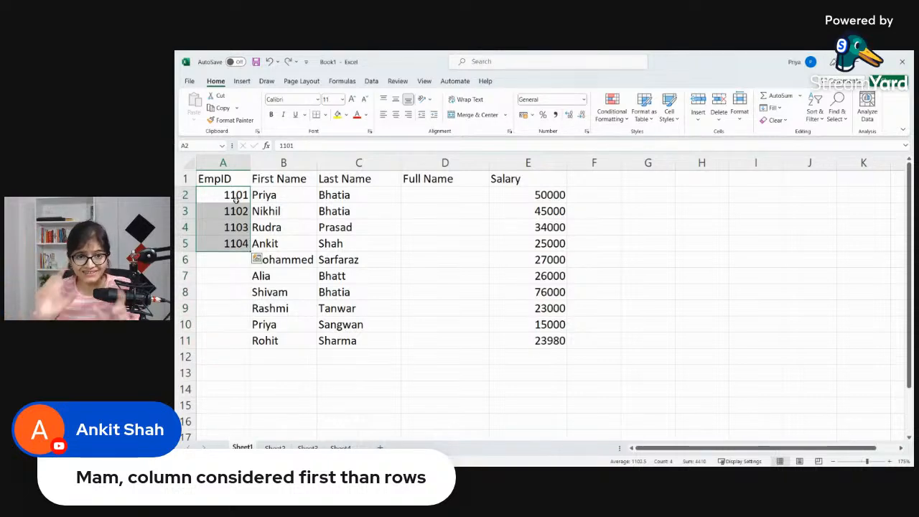
double_click(250, 251)
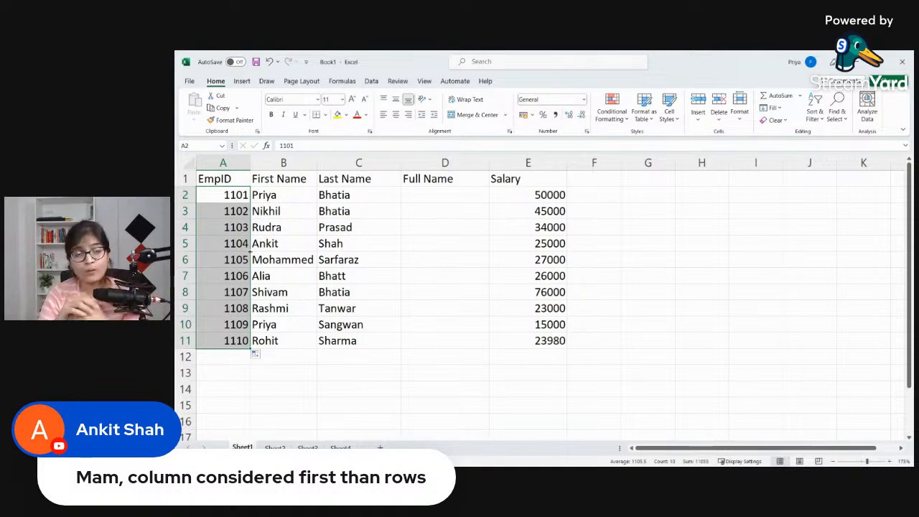
drag(251, 255, 251, 255)
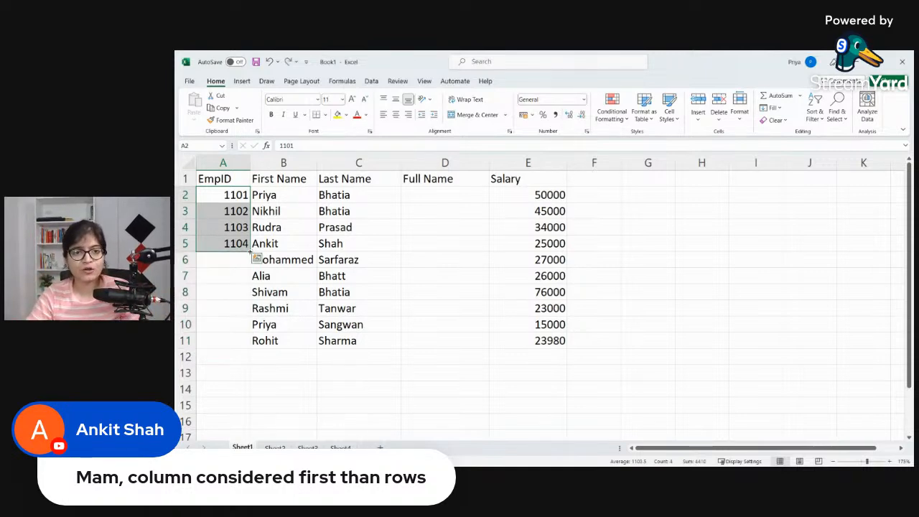
Step: Clear the employee IDs from cells A3 to A5, keeping only the one in A2
click(229, 206)
key(shift+Down)
key(shift+Down)
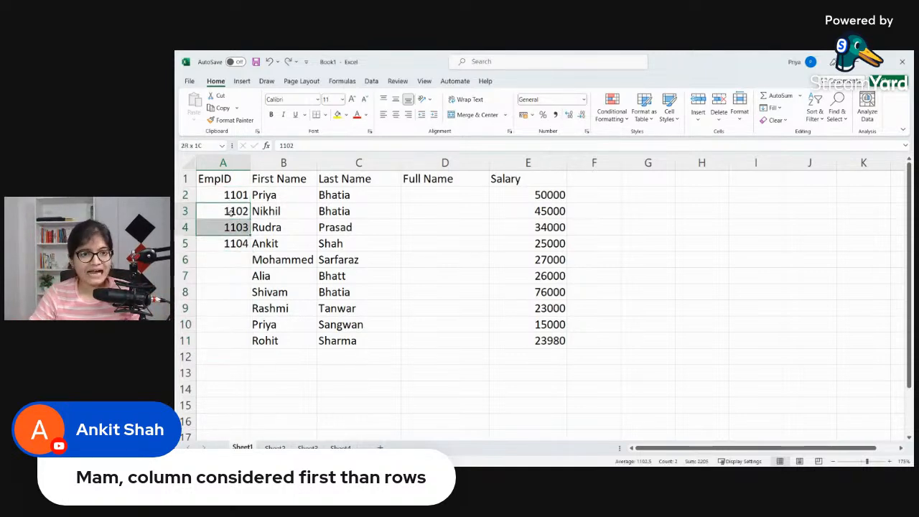
key(Delete)
Step: Enter the formula =(A2+1) in cell A3 to generate the second employee's ID
click(231, 214)
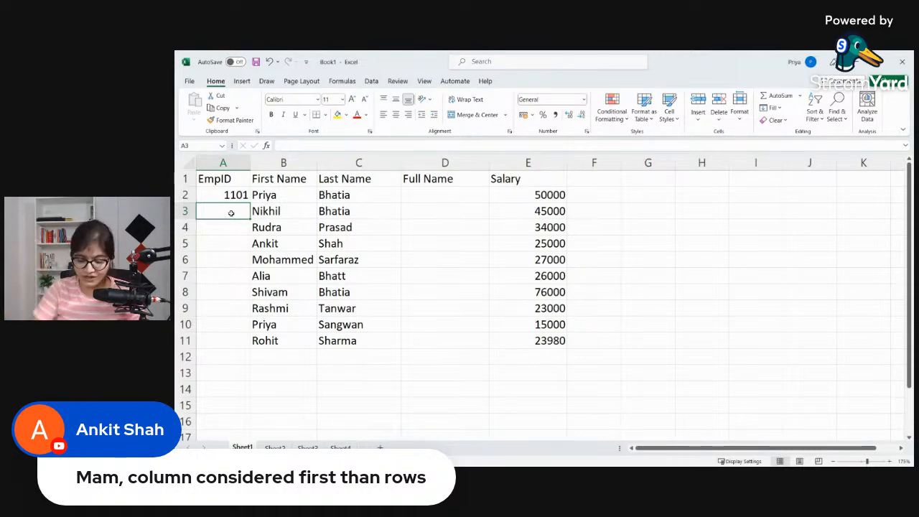
text(=()
click(232, 196)
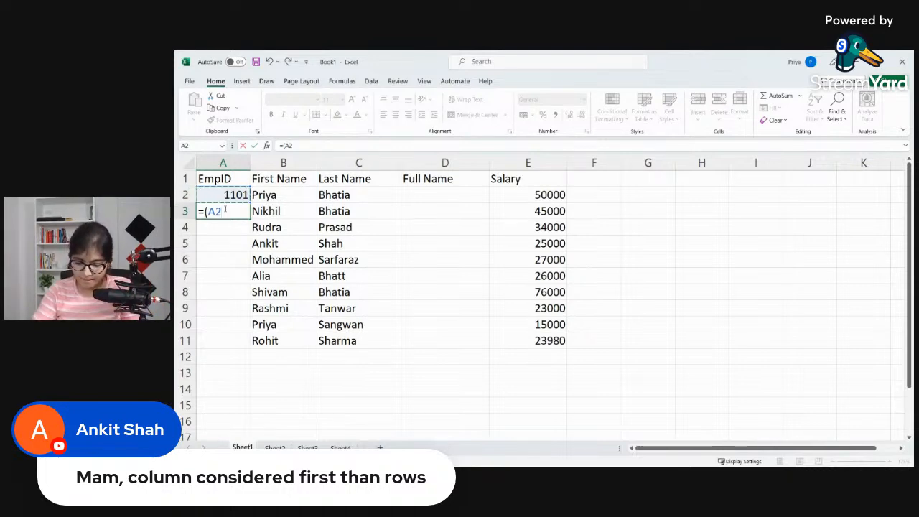
text(+1))
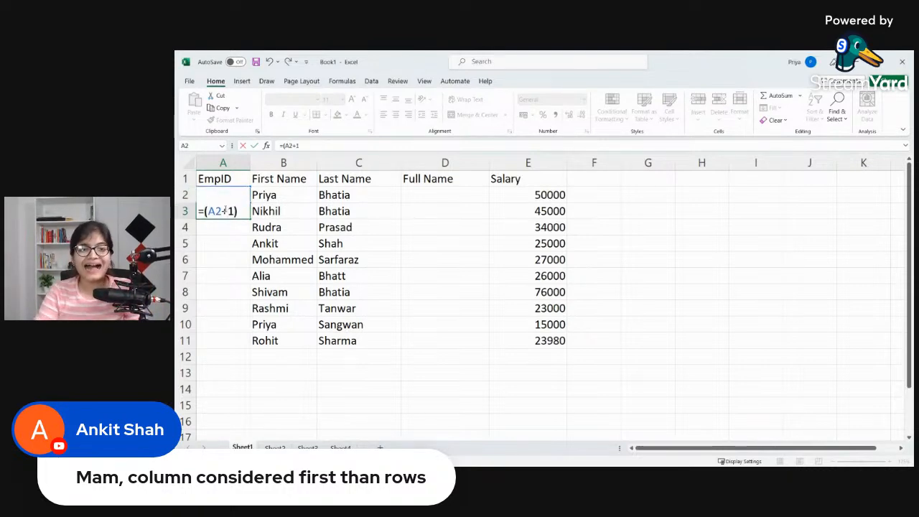
key(Return)
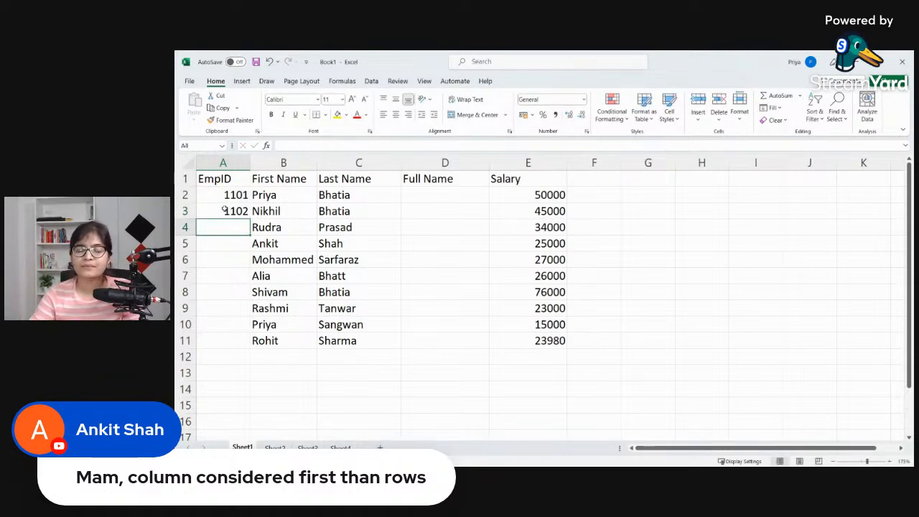
Step: Auto-fill the formula in A3 down to A11 and inspect the copied formula in A5
click(224, 210)
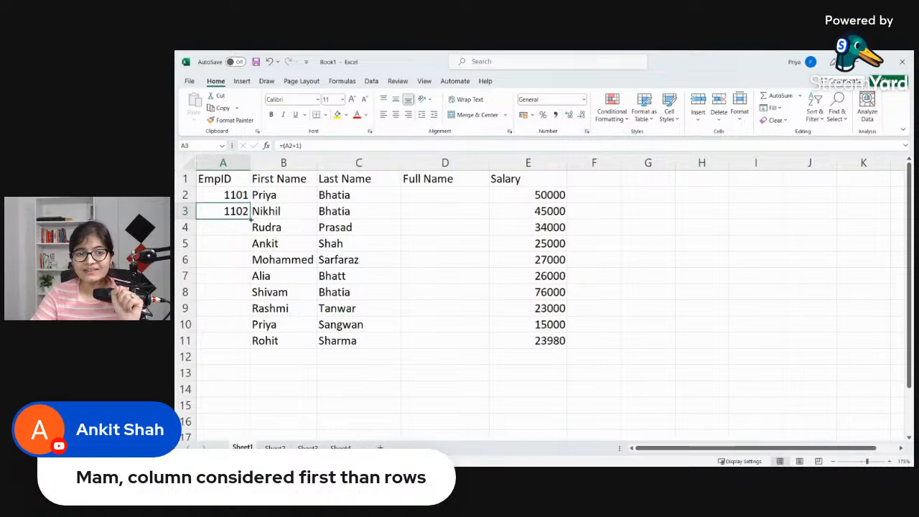
double_click(250, 219)
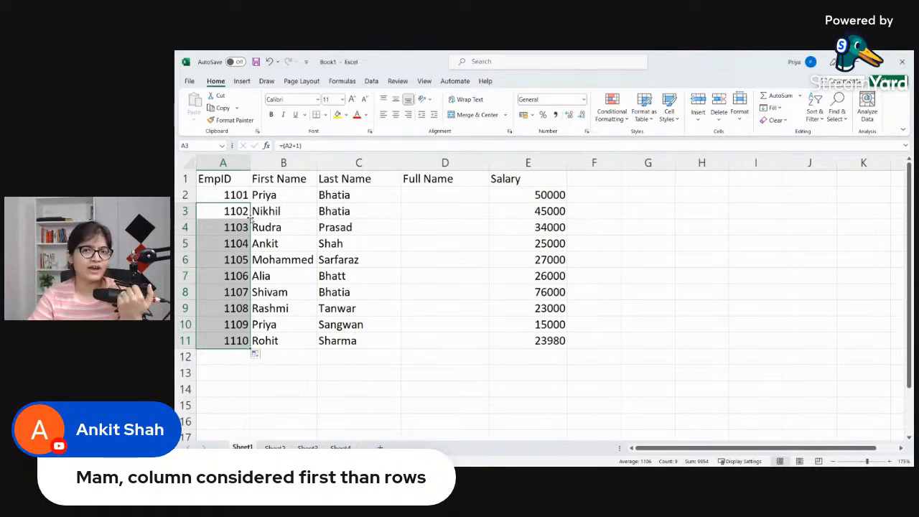
click(241, 244)
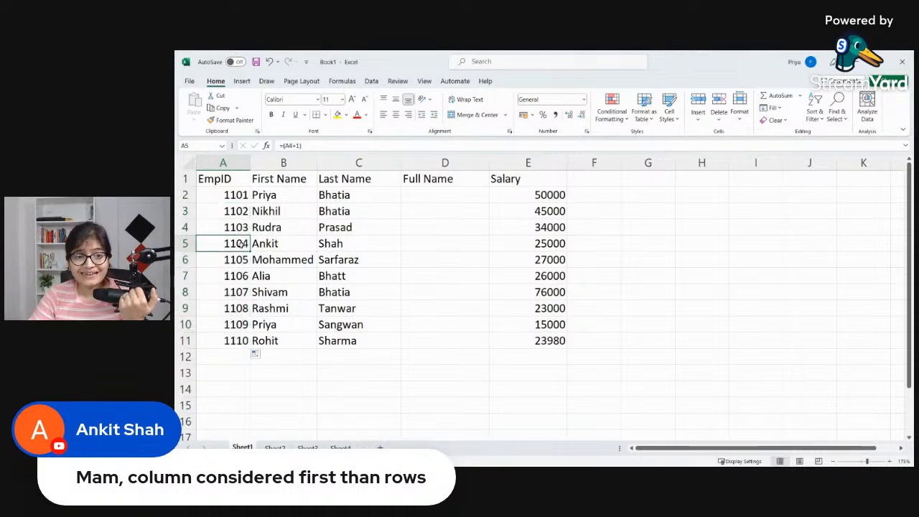
double_click(242, 245)
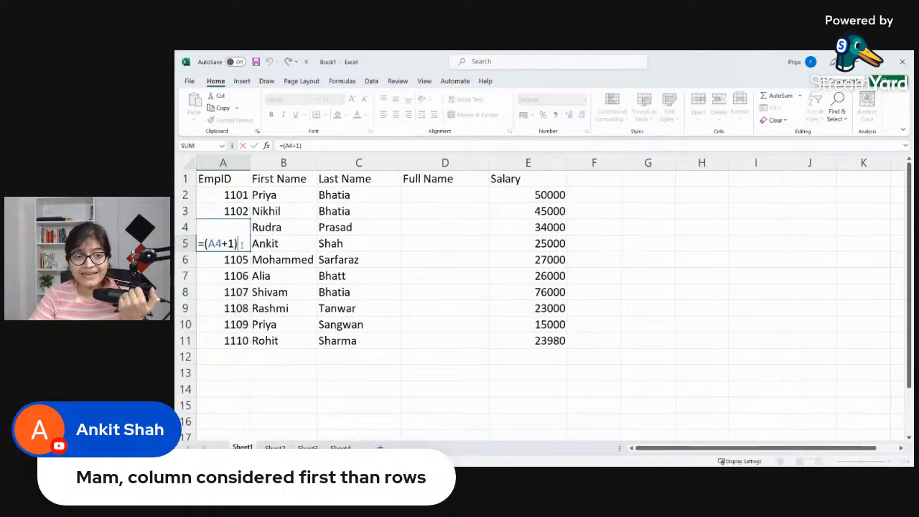
click(237, 277)
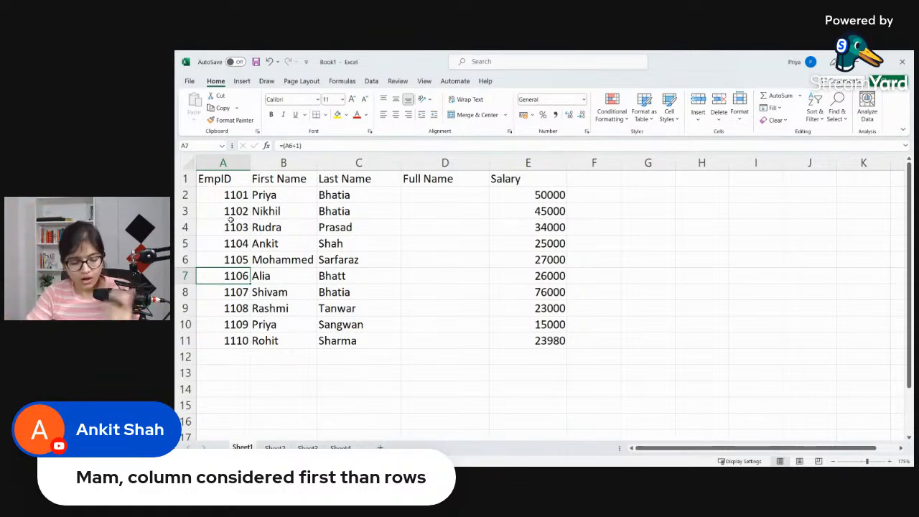
Step: Undo the fill of the EmpID formula below A3
key(Up)
key(Up)
key(ctrl+z)
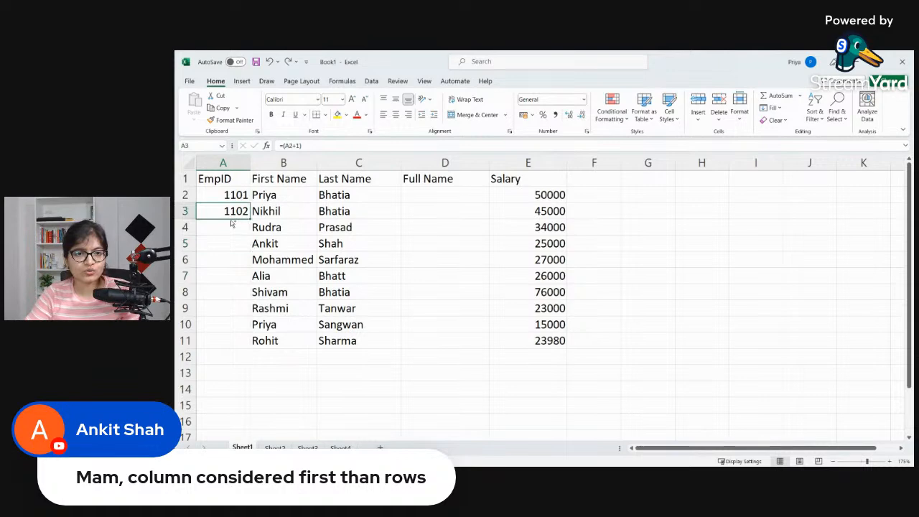
Step: Check the formula in A3 and fill it down through A11 to number all the employees
double_click(242, 212)
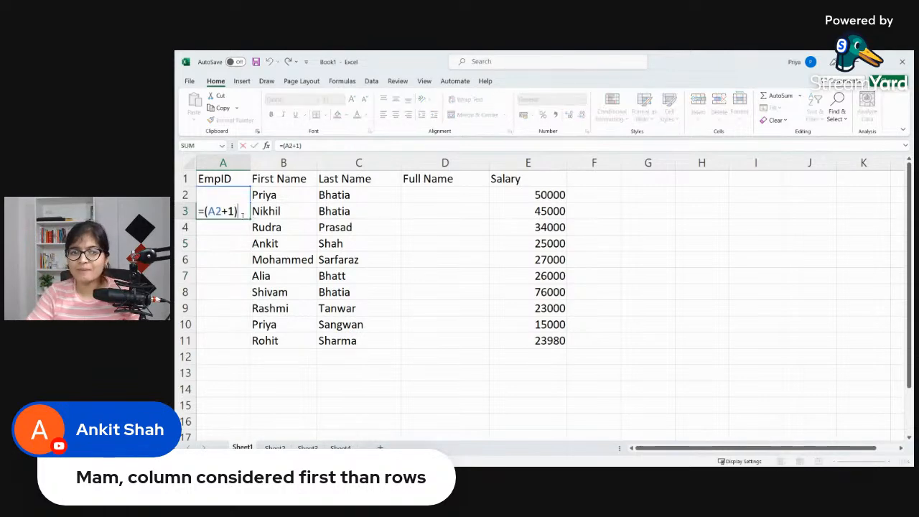
key(Return)
key(Up)
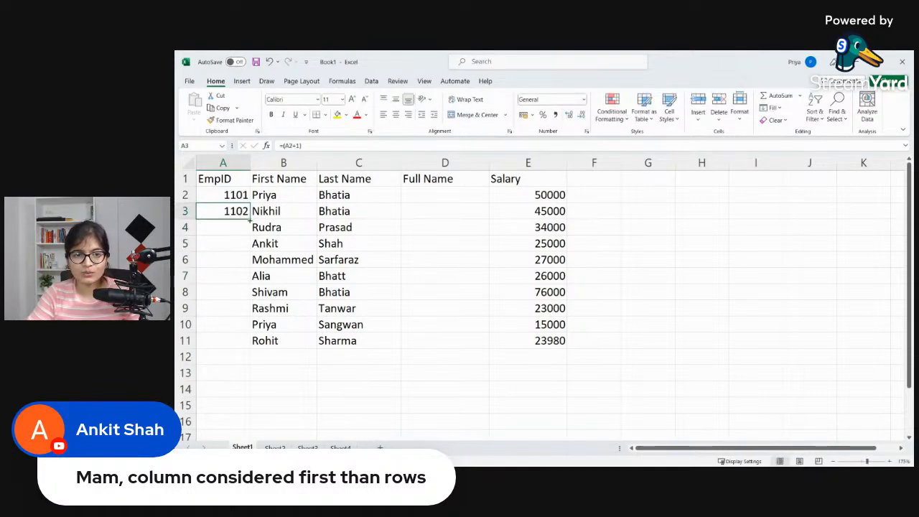
drag(249, 220, 250, 344)
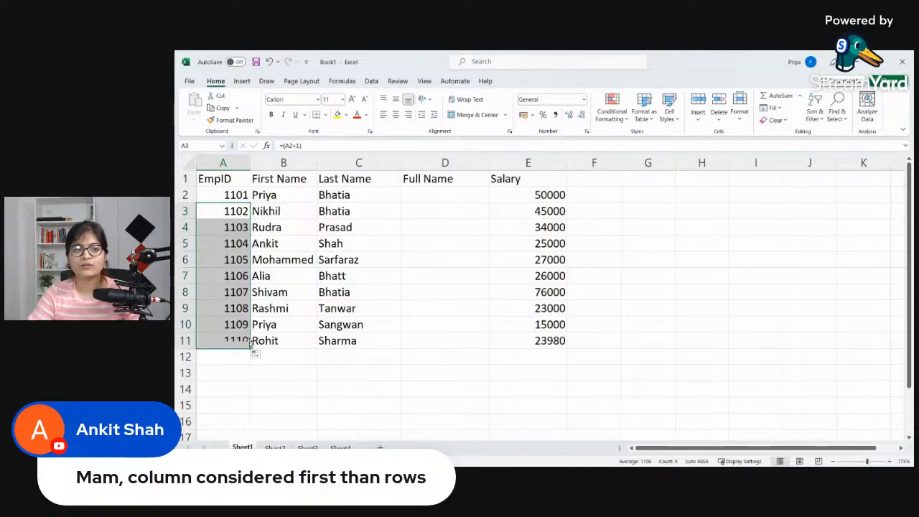
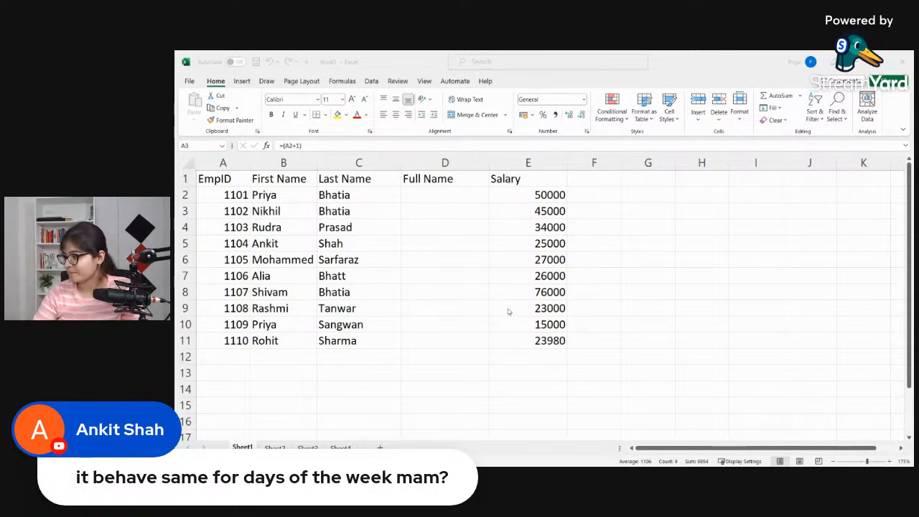
Step: Enter the first two employees' full names in D2 and D3 and accept the suggested Flash Fill for the remaining Full Name cells
click(454, 194)
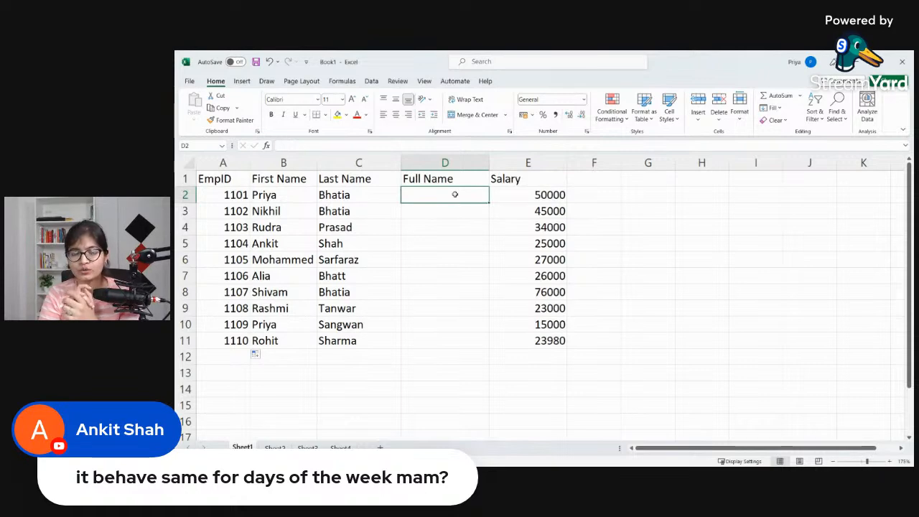
text(Priya)
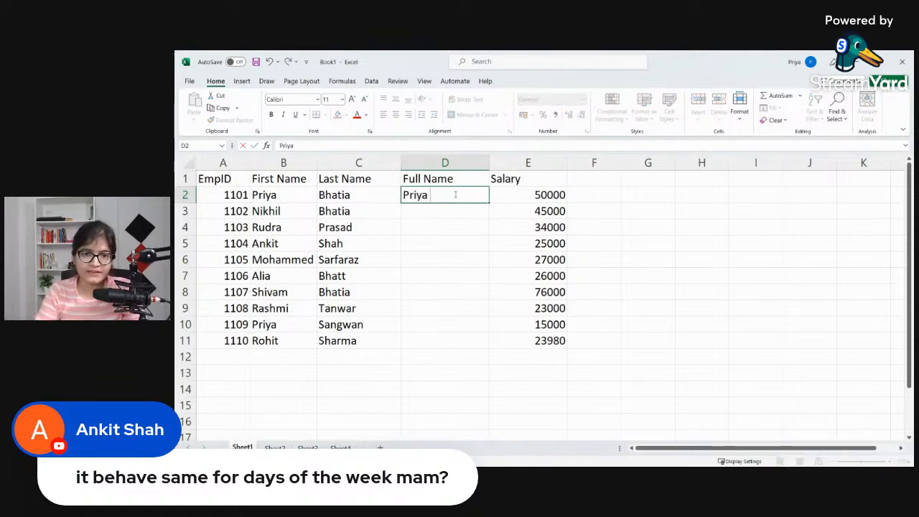
text( Bhatia)
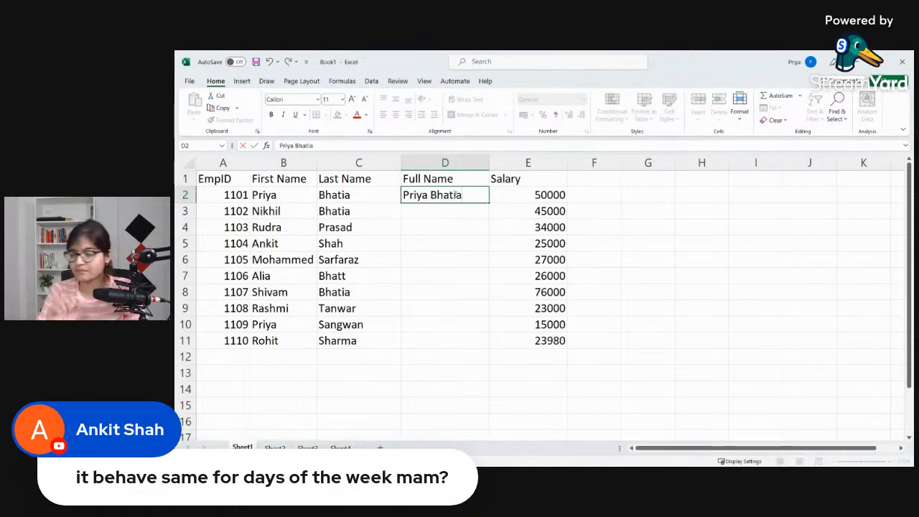
click(469, 211)
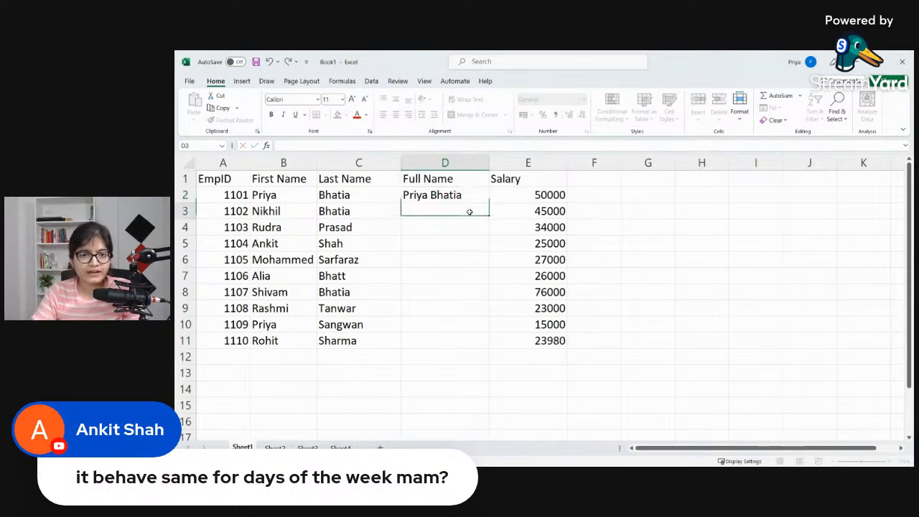
text(Nikhil Bhatia)
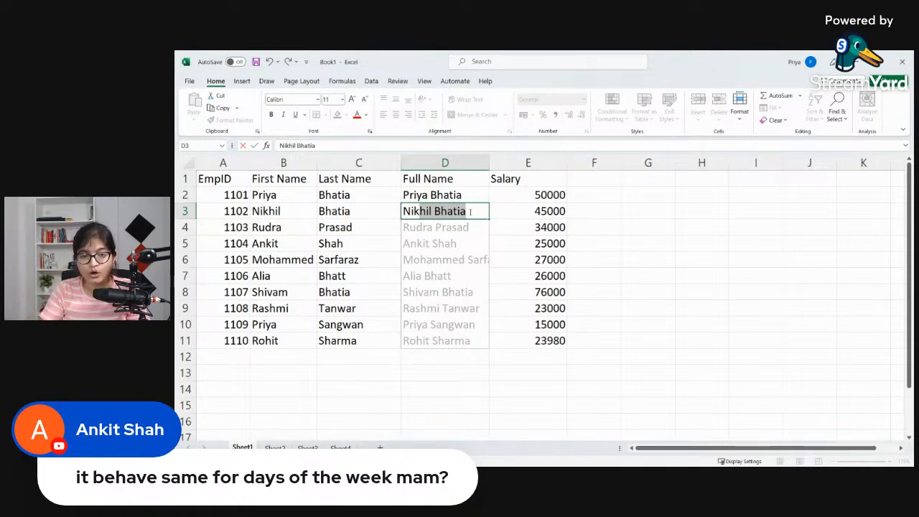
key(Return)
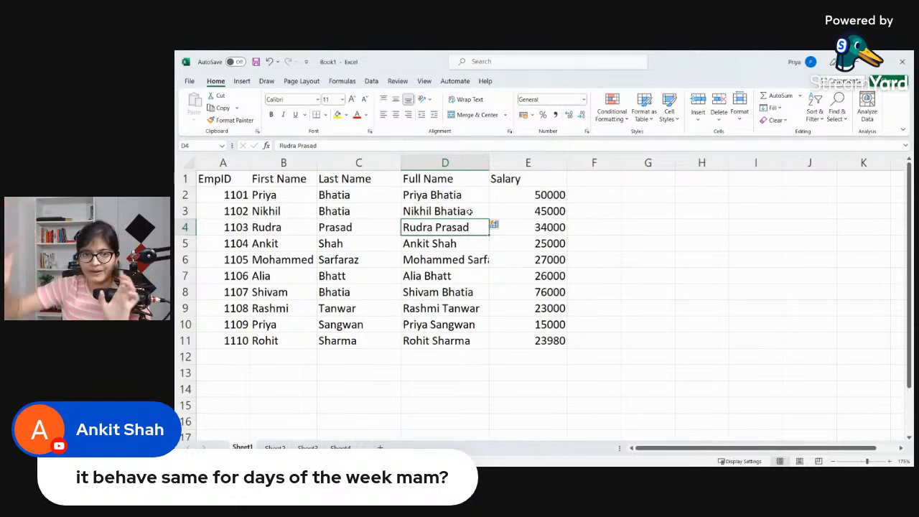
Step: Clear the Full Name entries in D2 through D11
click(469, 212)
click(469, 195)
key(shift+Down)
key(shift+Down)
key(shift+Down)
key(shift+Down)
key(shift+Down)
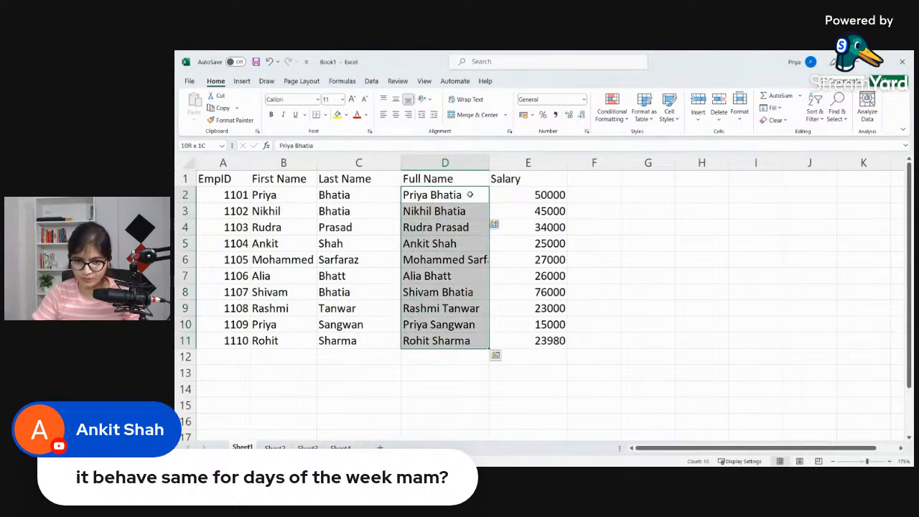
key(Delete)
Step: Enter the formula =CONCATENATE(B2,C2) in cell D2 to join the first employee's first and last names
click(470, 193)
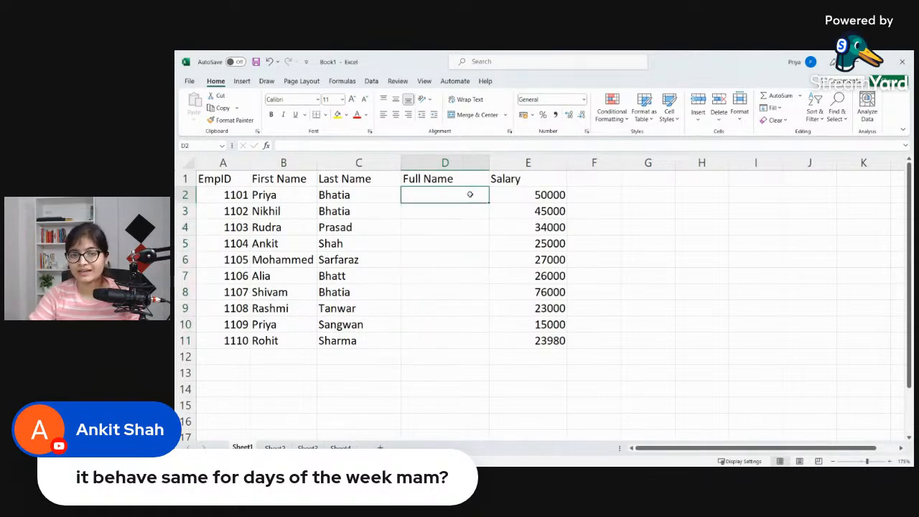
text(=)
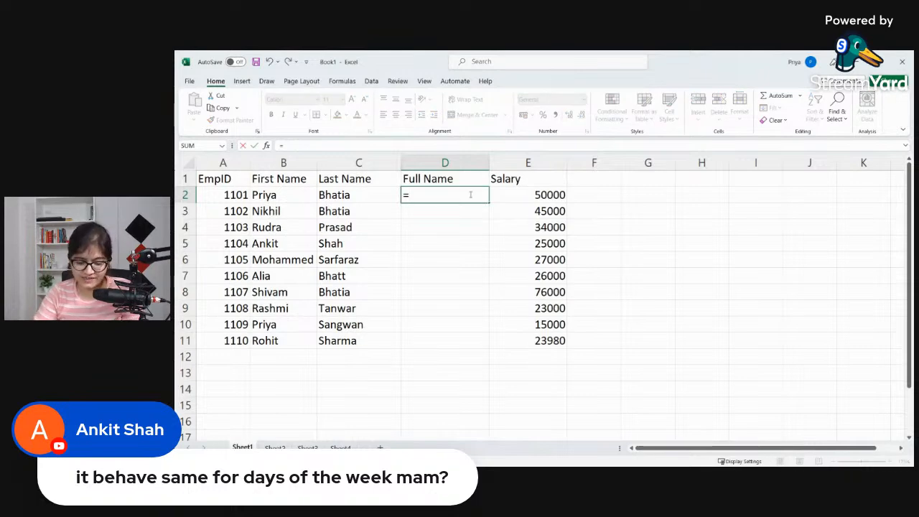
text(CONCA)
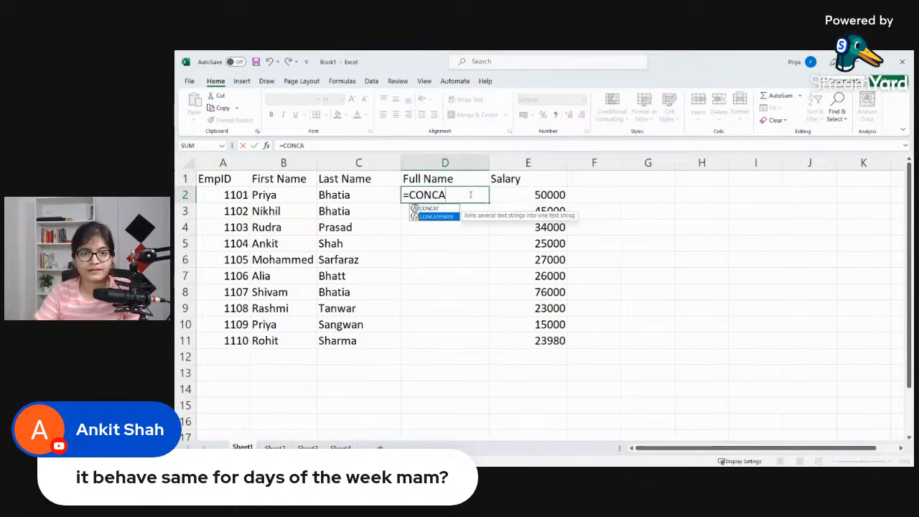
key(Return)
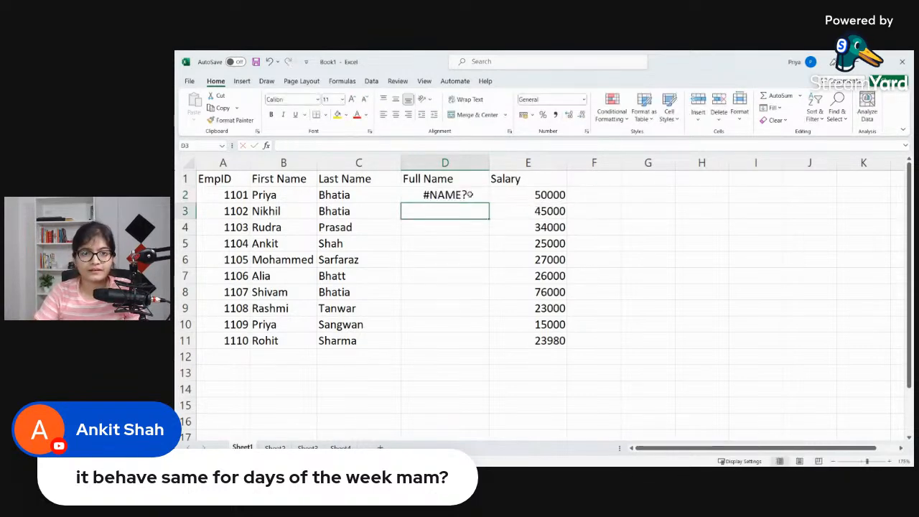
double_click(470, 195)
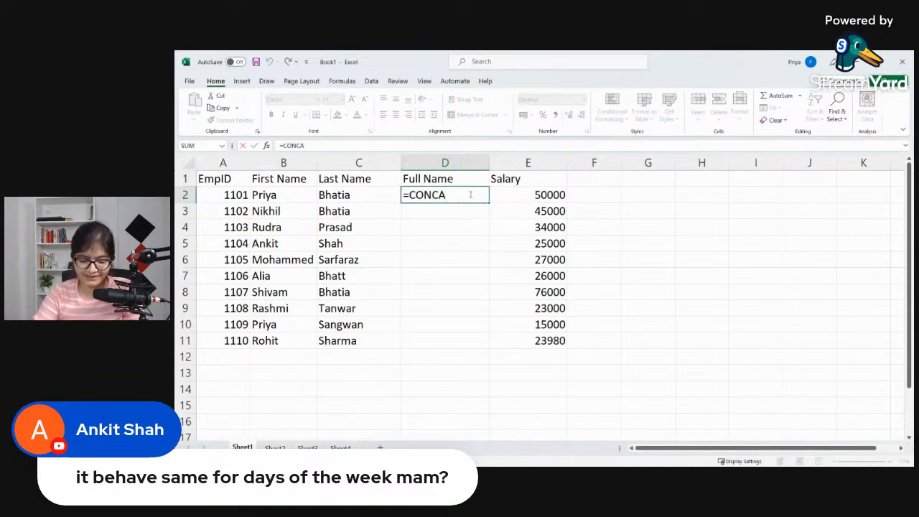
text(TENATE)
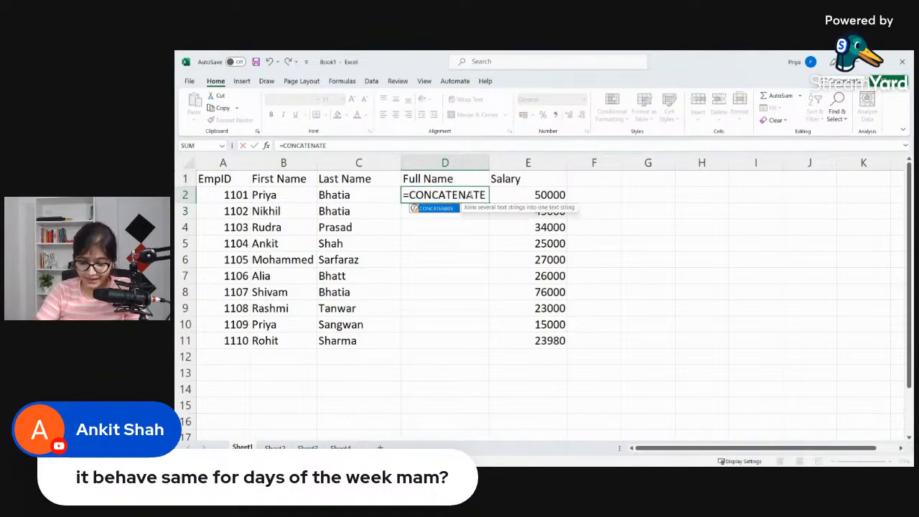
text(()
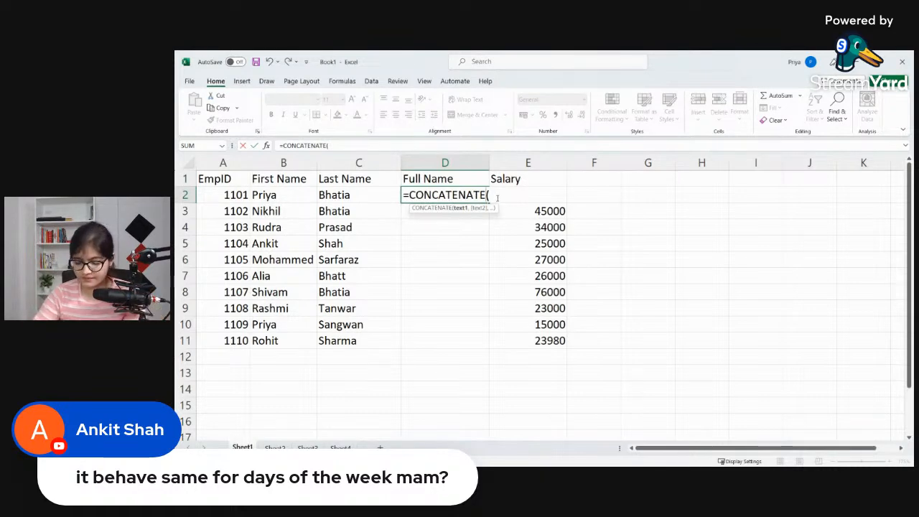
click(294, 198)
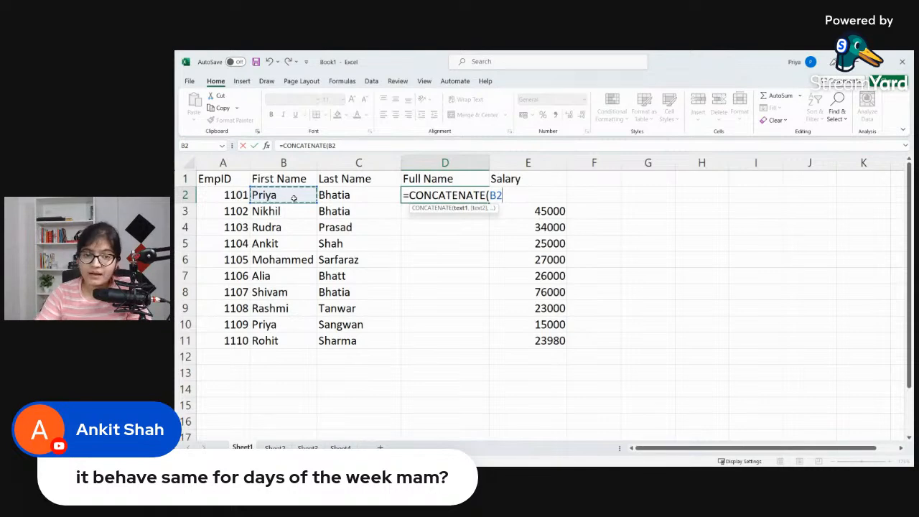
text(,)
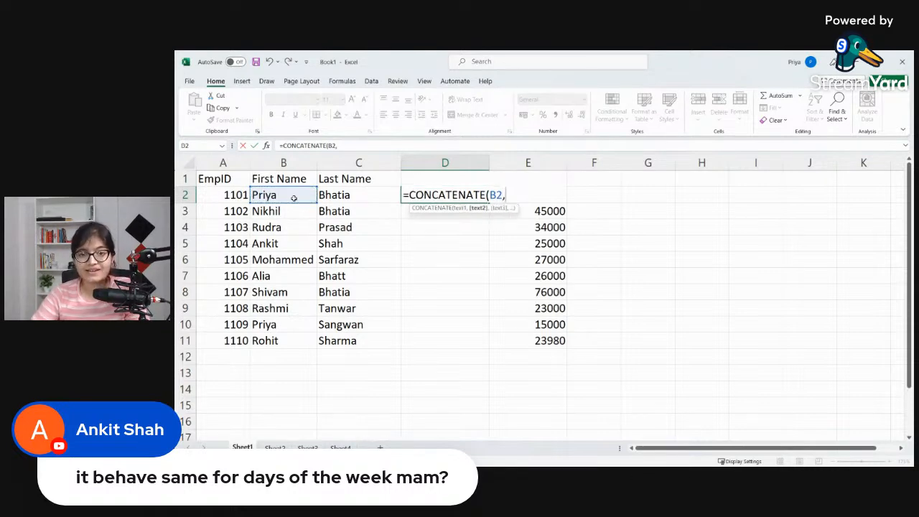
click(321, 196)
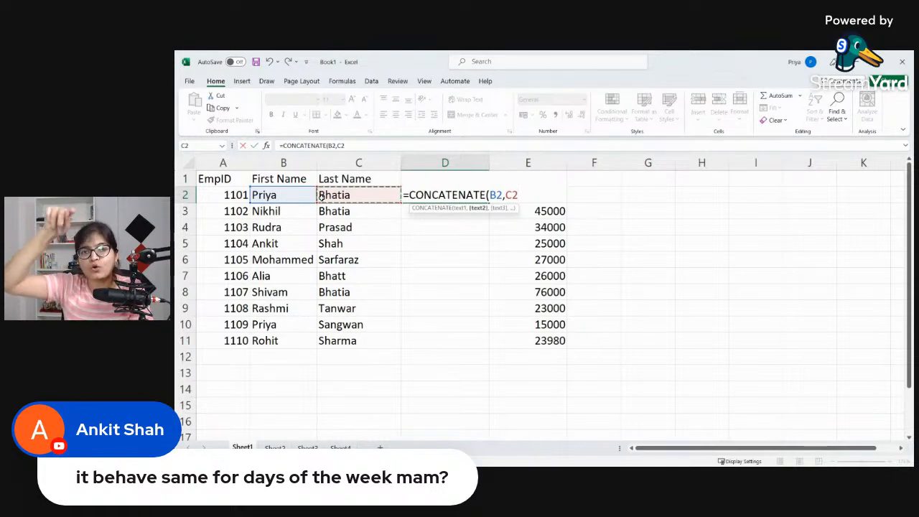
text())
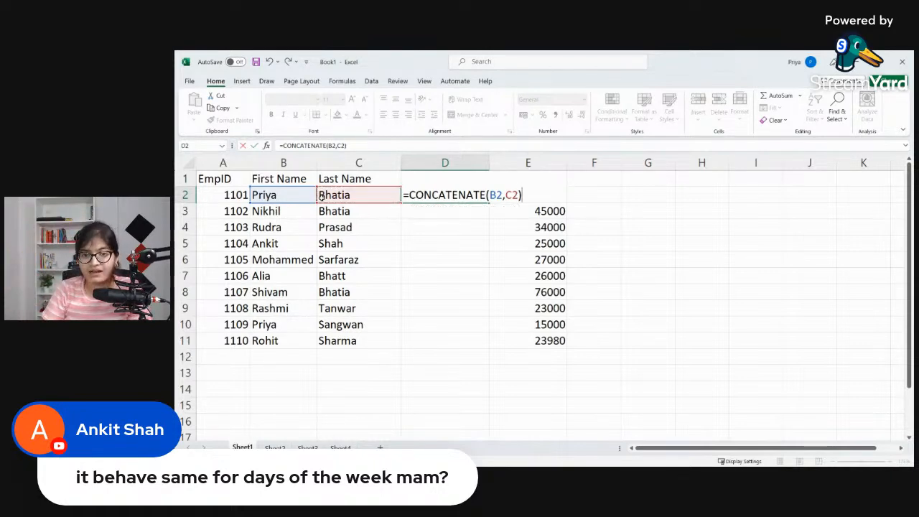
key(Return)
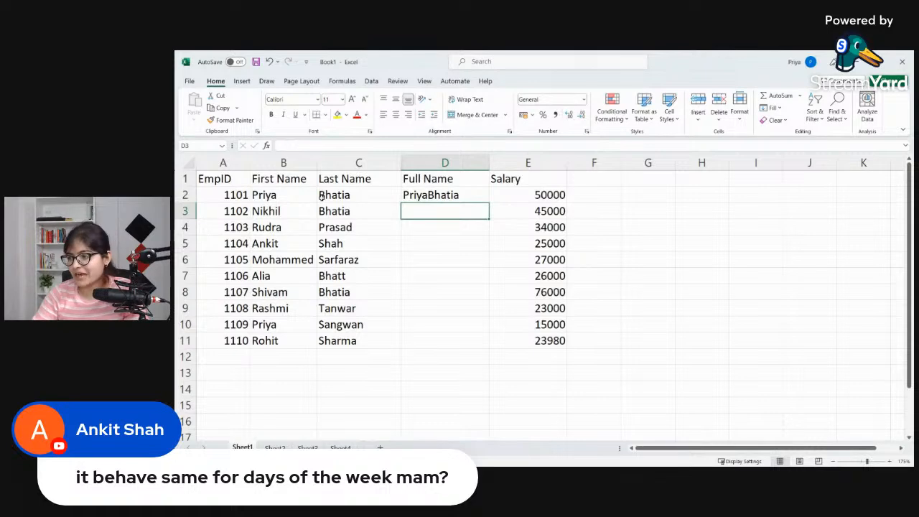
Step: Replace the cell references in D2's CONCATENATE formula with the employee's first and last names as quoted text
double_click(424, 199)
key(shift+Right)
key(shift+Right)
key(shift+Right)
key(shift+Right)
key(shift+Right)
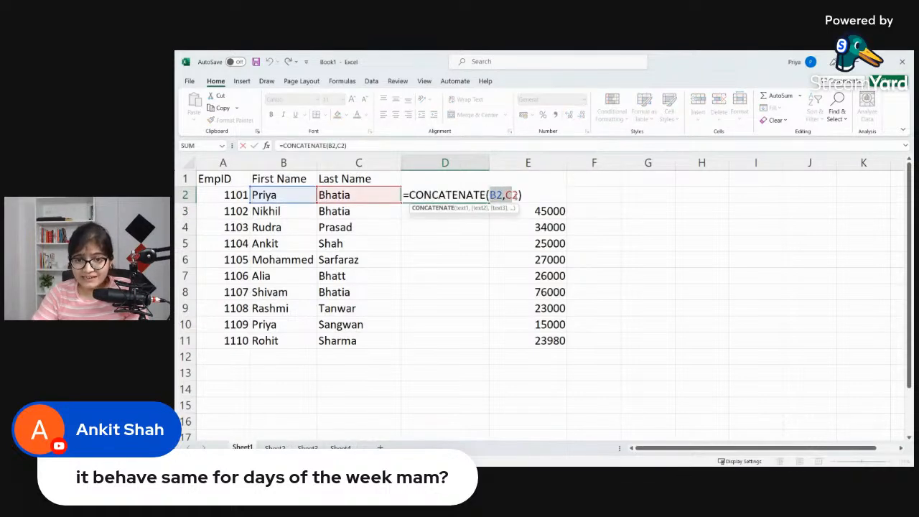
text("Priya)
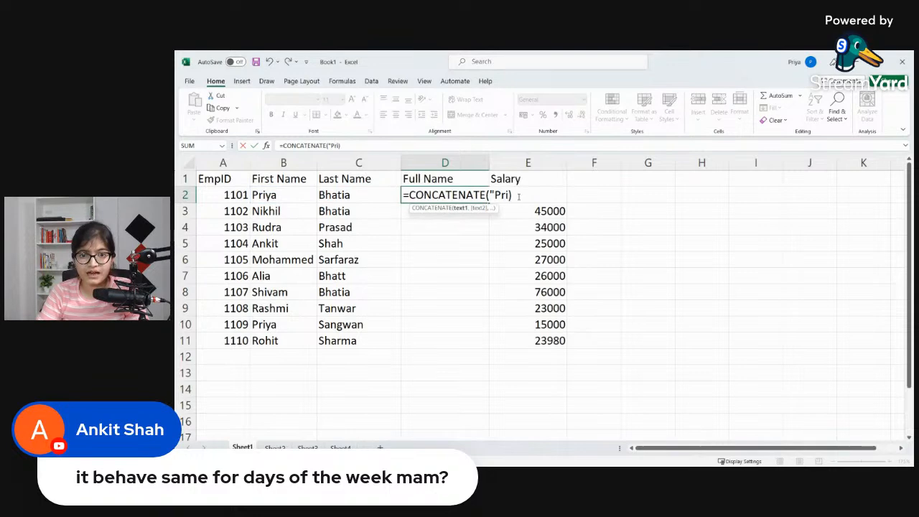
text(","Bhatia"))
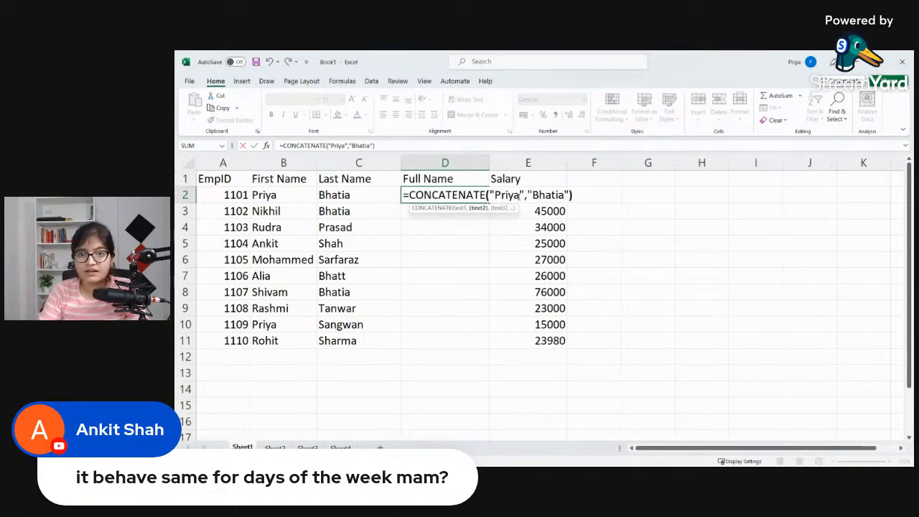
text())
key(BackSpace)
key(Return)
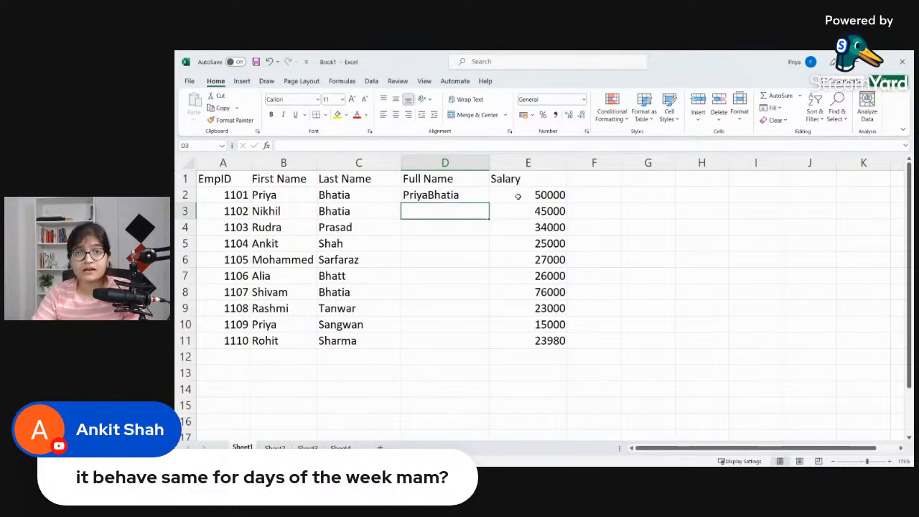
Step: Replace the quoted names in D2's formula with cell references so it reads =CONCATENATE(B2,C2)
double_click(474, 195)
drag(489, 195, 571, 195)
key(BackSpace)
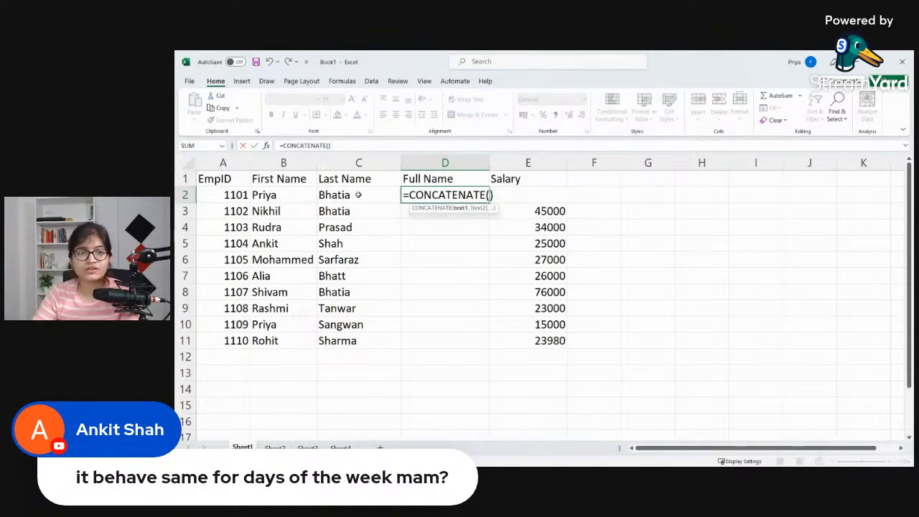
click(294, 196)
text(,)
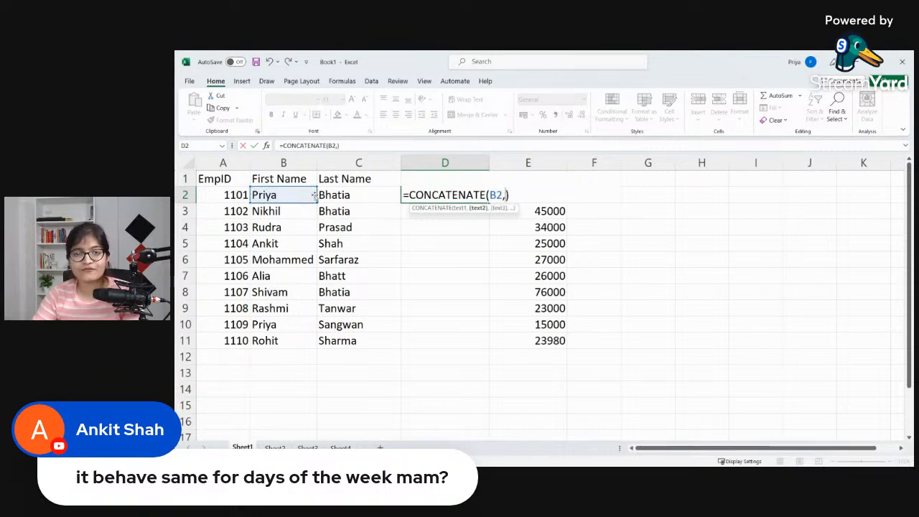
click(366, 196)
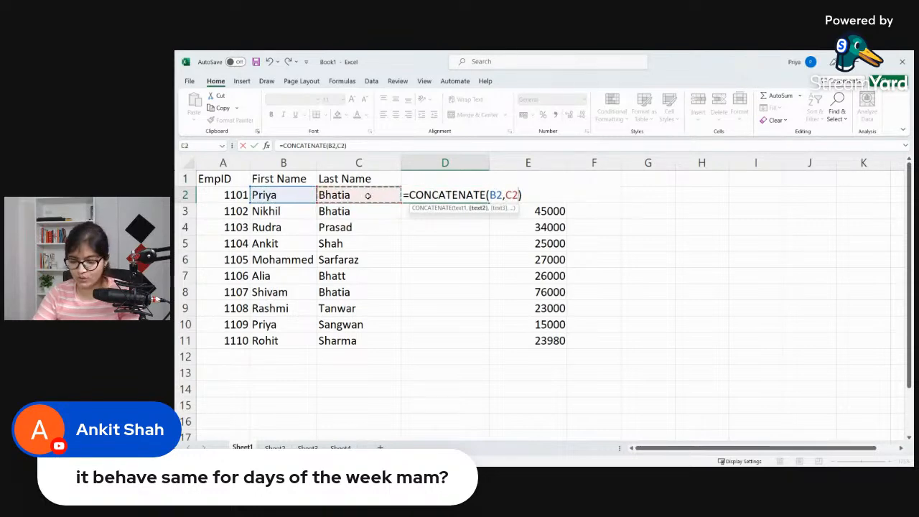
key(Return)
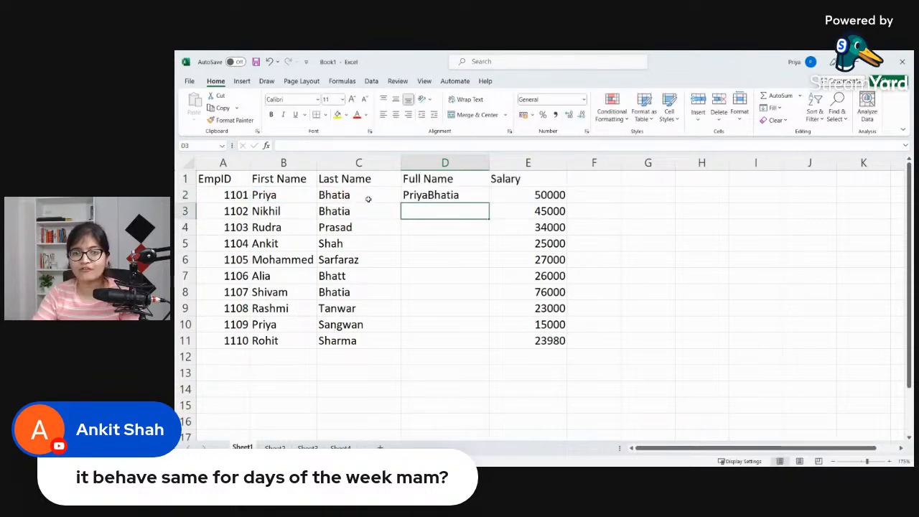
Step: Fill the CONCATENATE formula from D2 down through D11 for all employees
click(447, 198)
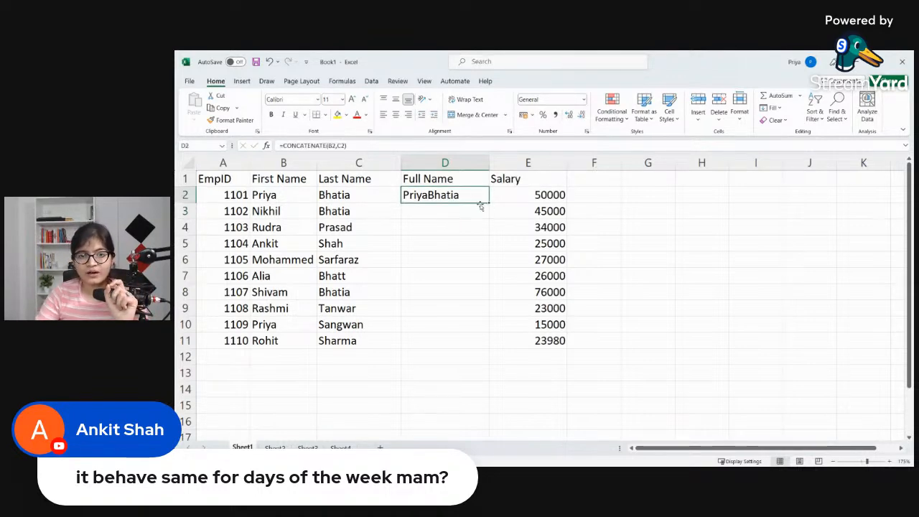
double_click(488, 204)
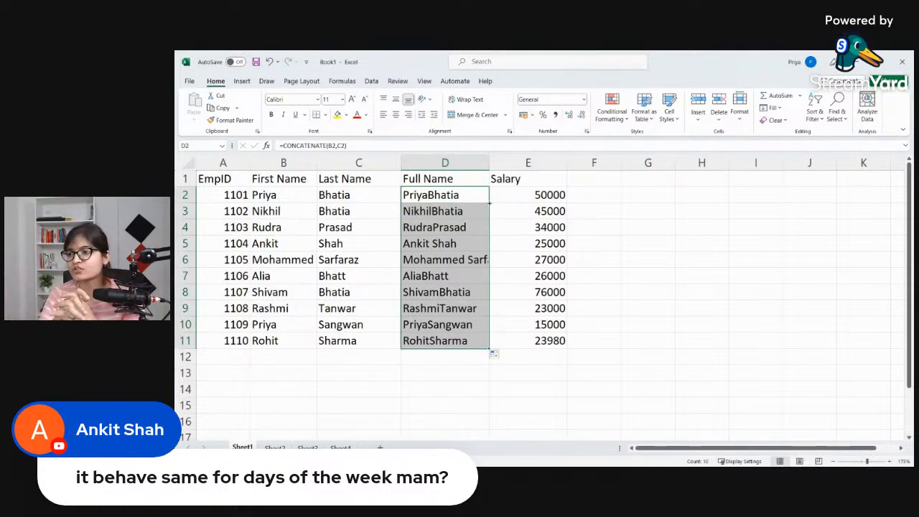
click(534, 206)
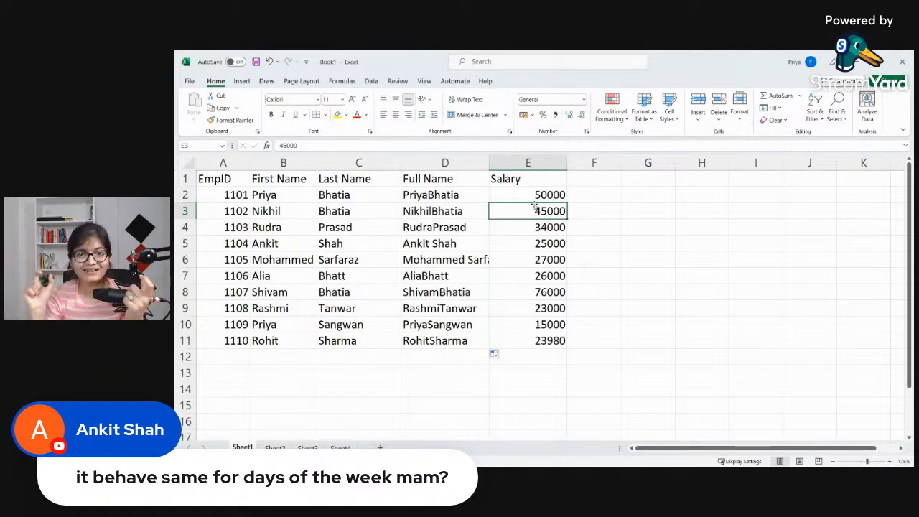
Step: Add a quoted space between the two references in D2's formula, making it =CONCATENATE(B2," ",C2)
click(444, 201)
double_click(444, 203)
double_click(448, 196)
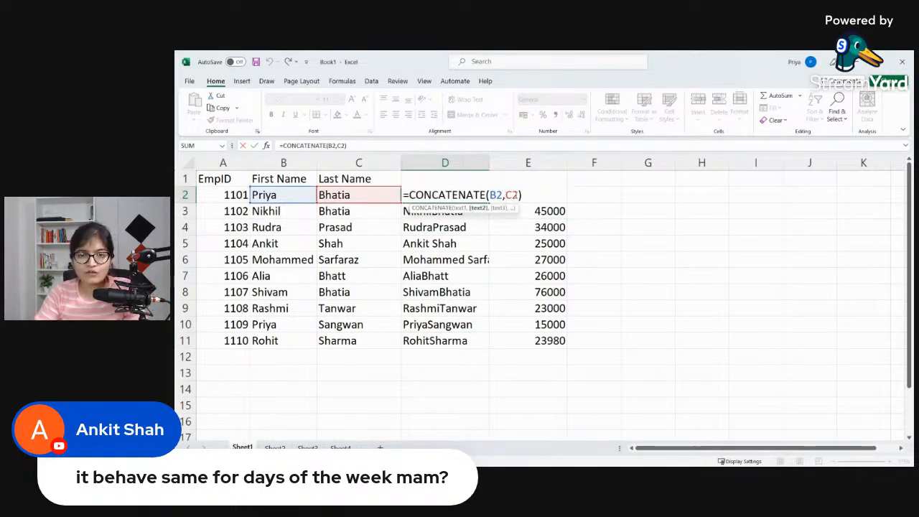
text("",)
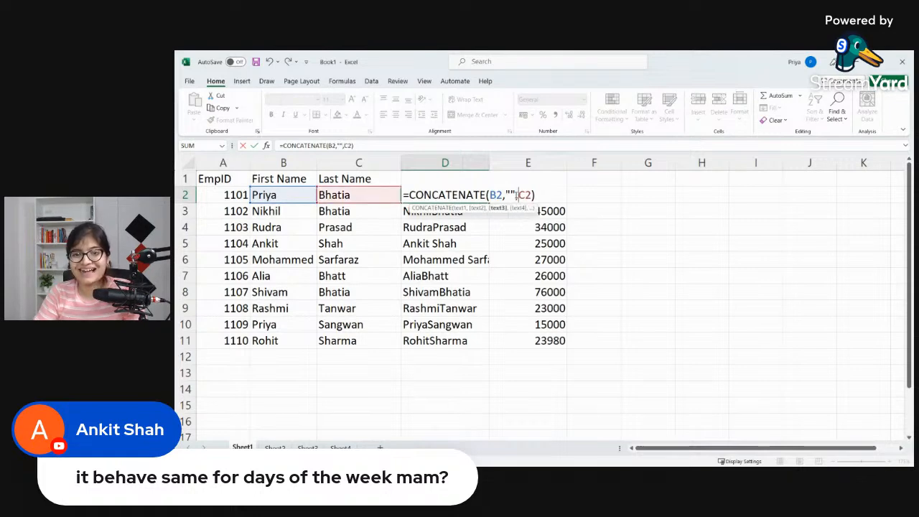
key(Return)
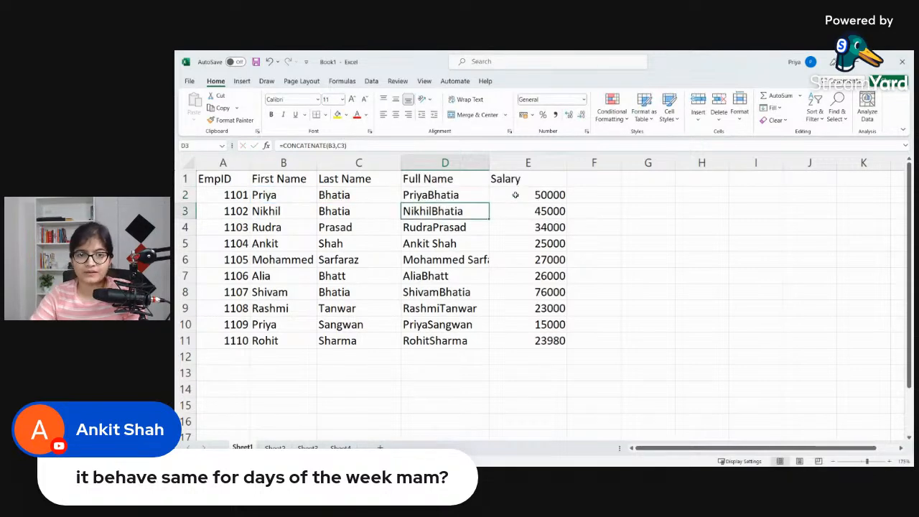
double_click(464, 195)
click(510, 195)
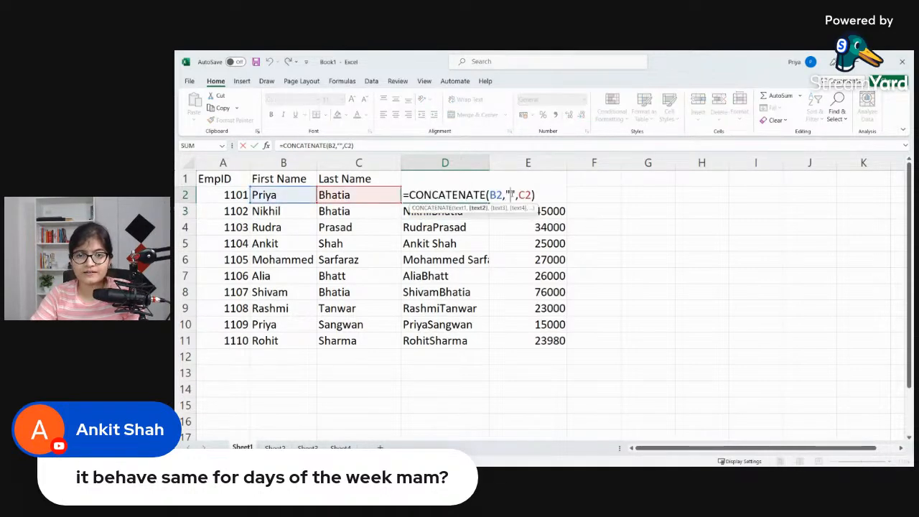
key(Return)
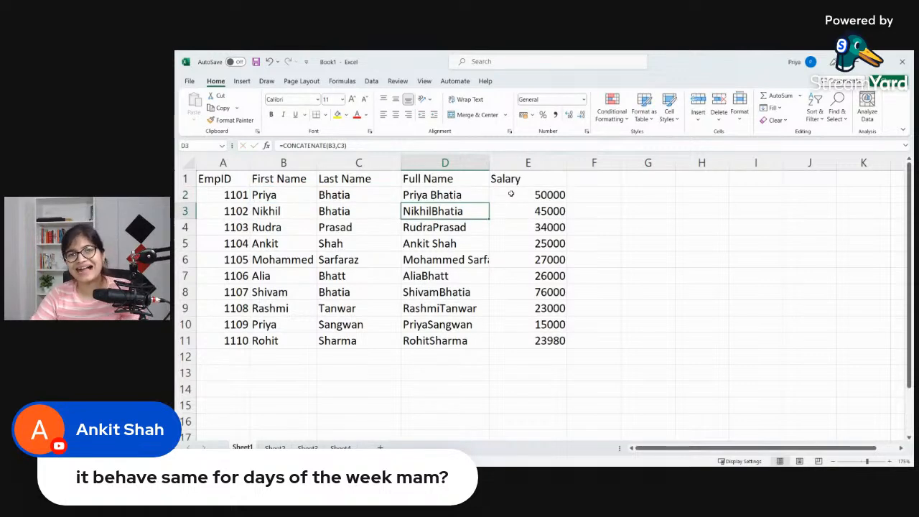
Step: Fill D2's spaced CONCATENATE formula down through D11 and widen the Full Name column to fit the longest name
click(486, 200)
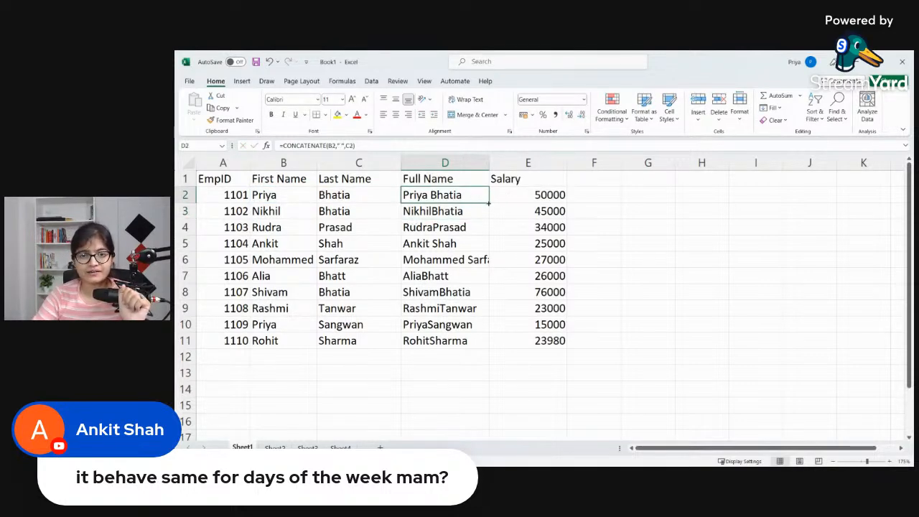
double_click(488, 202)
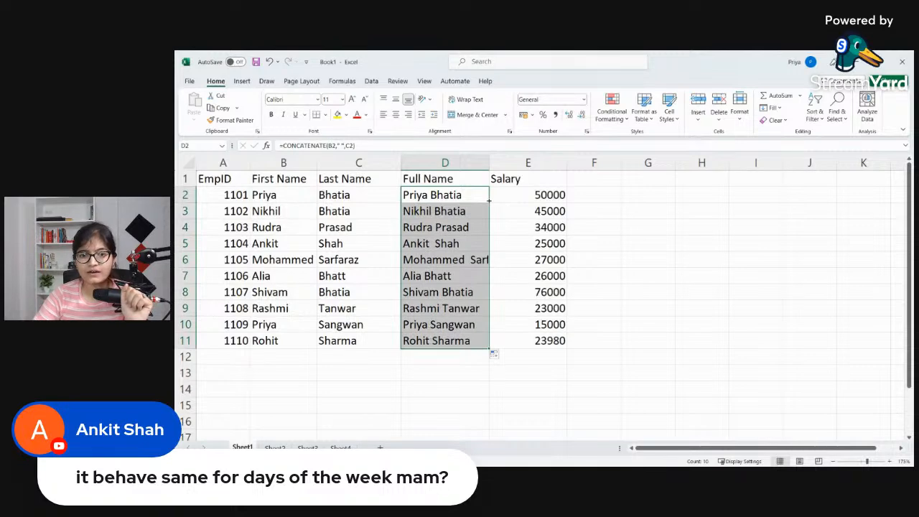
click(510, 212)
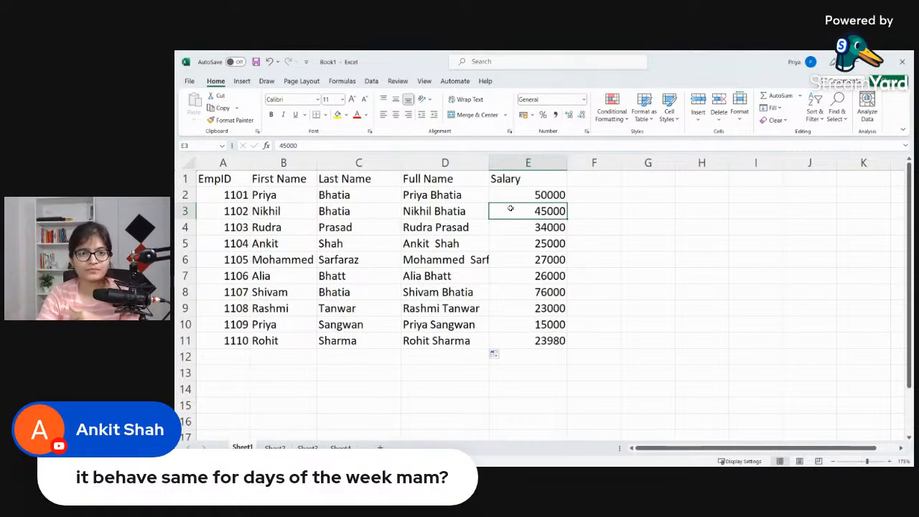
drag(489, 162, 534, 162)
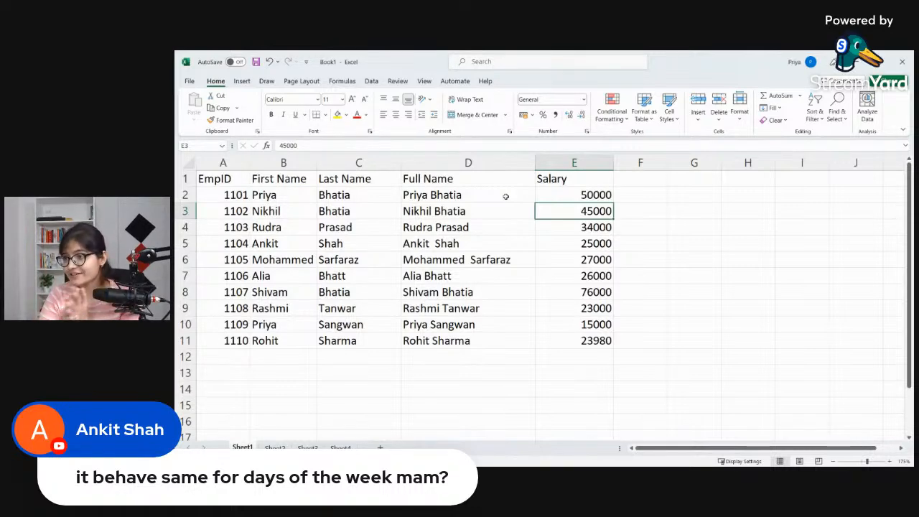
Step: Insert an entire new column before the EmpID column
click(236, 176)
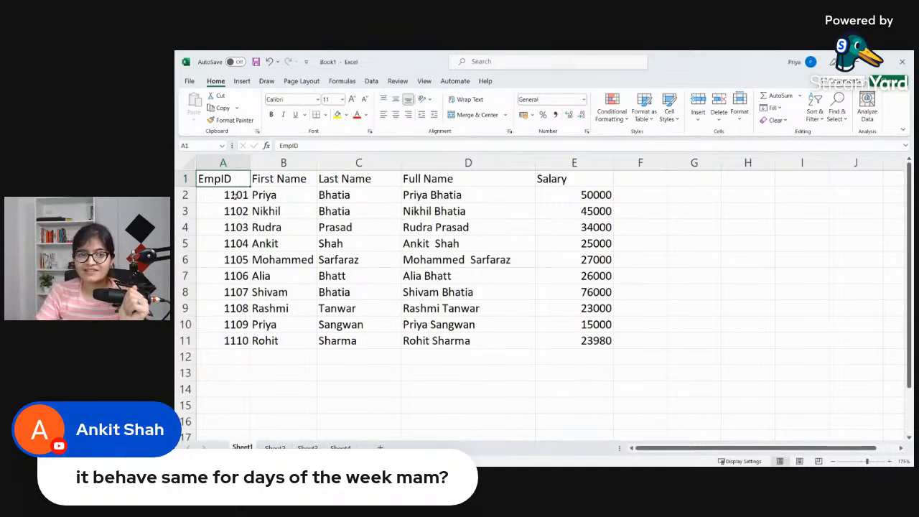
click(234, 193)
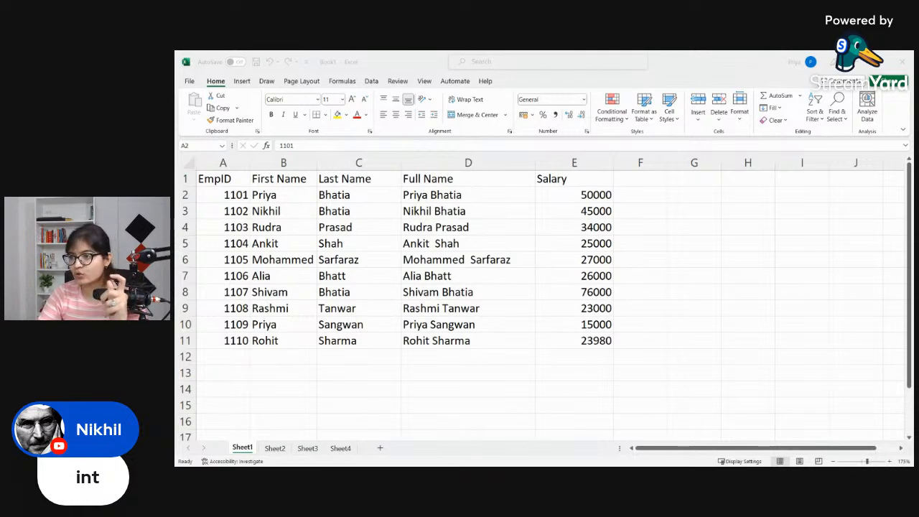
click(222, 194)
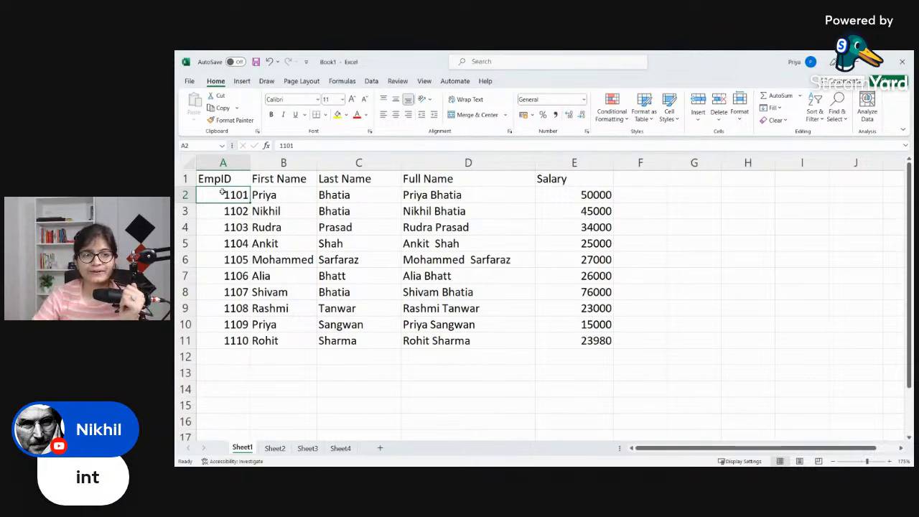
right_click(223, 192)
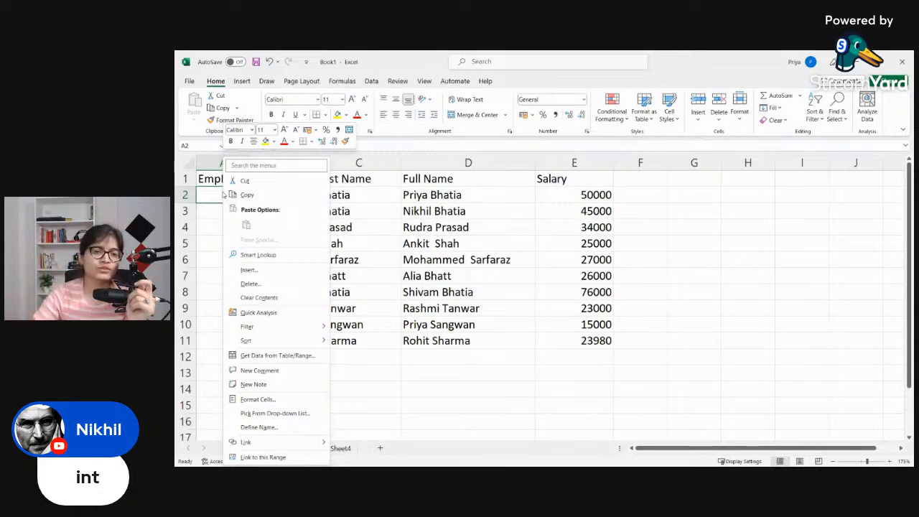
click(249, 269)
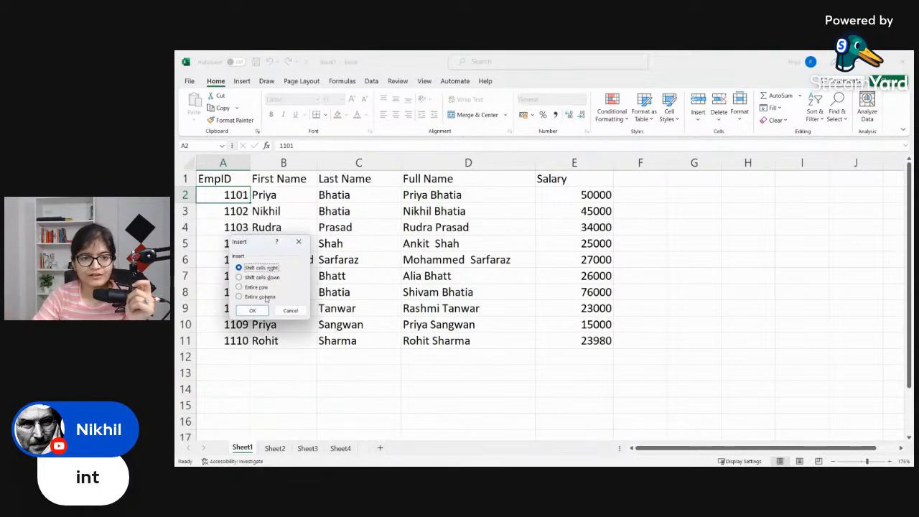
click(263, 296)
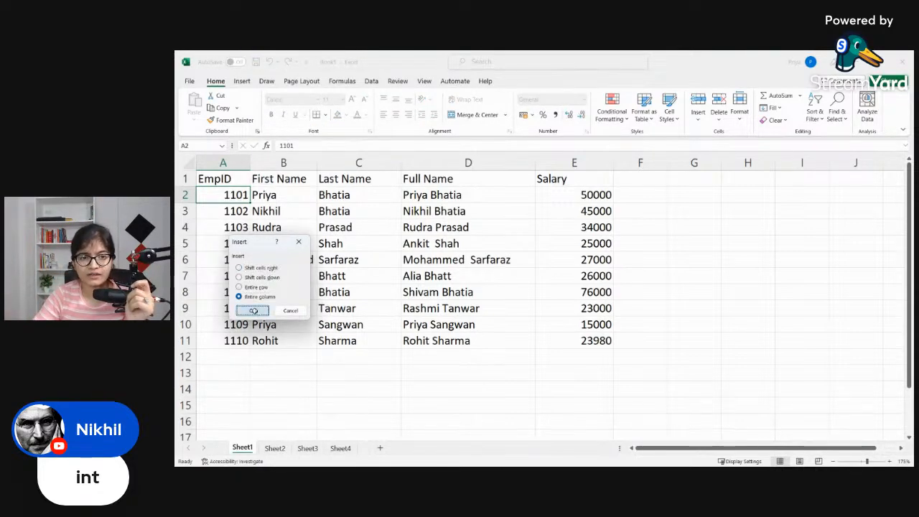
click(253, 310)
Step: Enter the header EmpID_text in A1 and widen column A to fit it
click(234, 181)
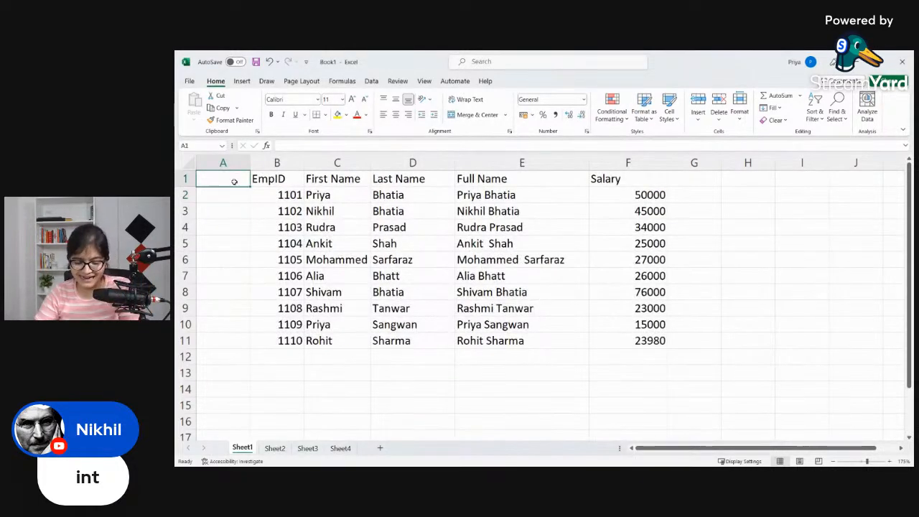
text(Empl)
text(D)
text(_tex)
text(t)
click(186, 194)
click(238, 216)
drag(245, 169, 288, 170)
Step: Enter =TEXT(B2,"####") in A2 to convert the first employee ID to text
click(258, 191)
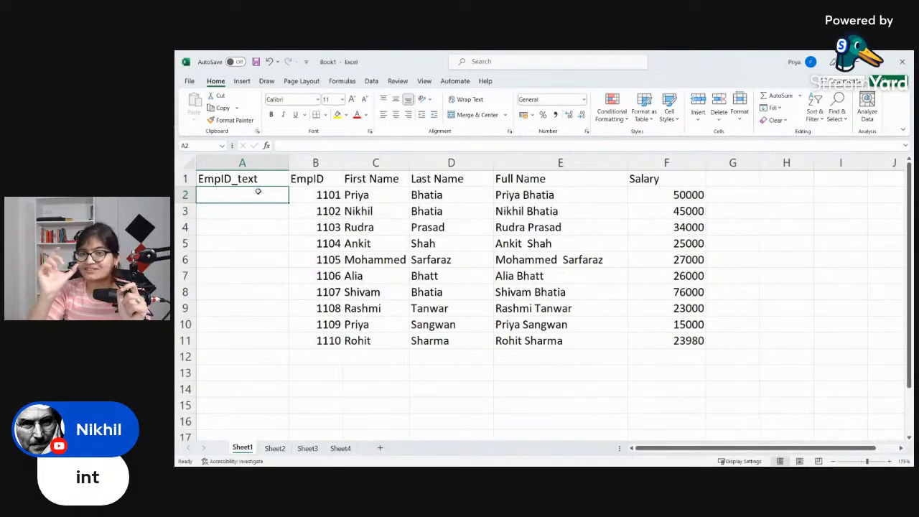
text(=T)
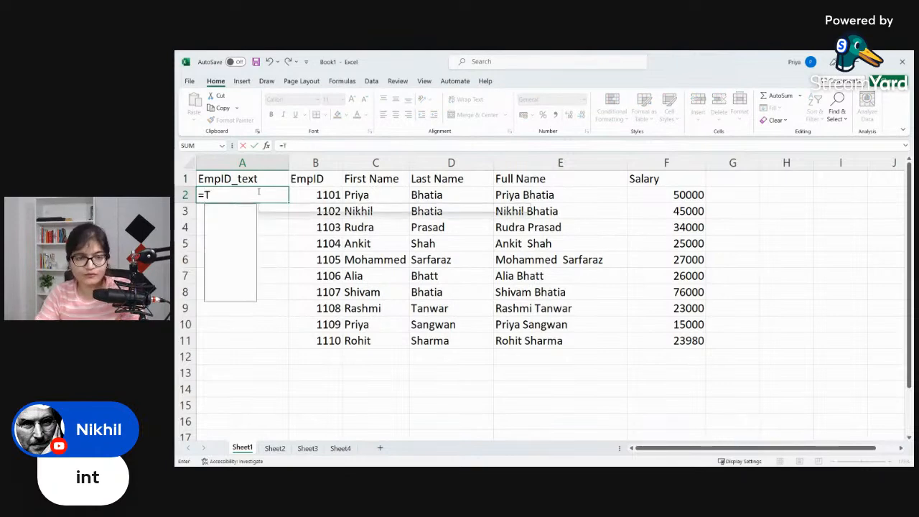
text(EXT()
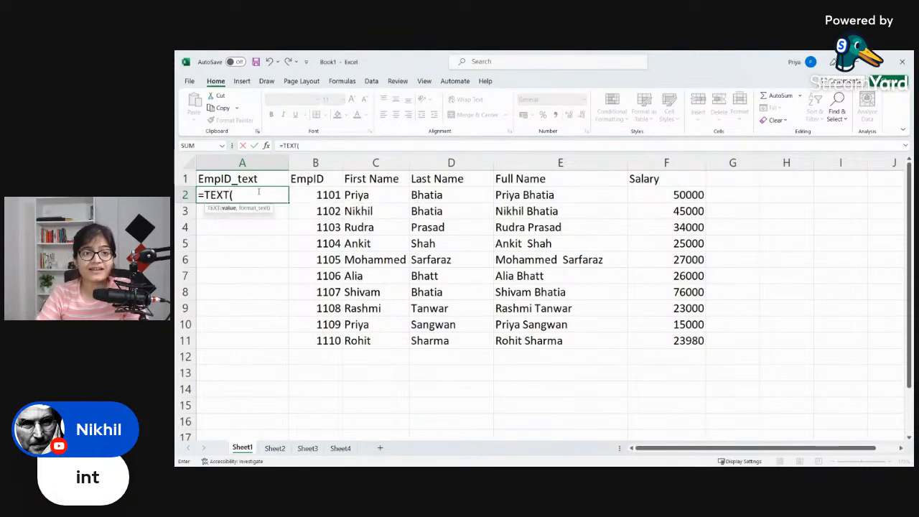
click(314, 194)
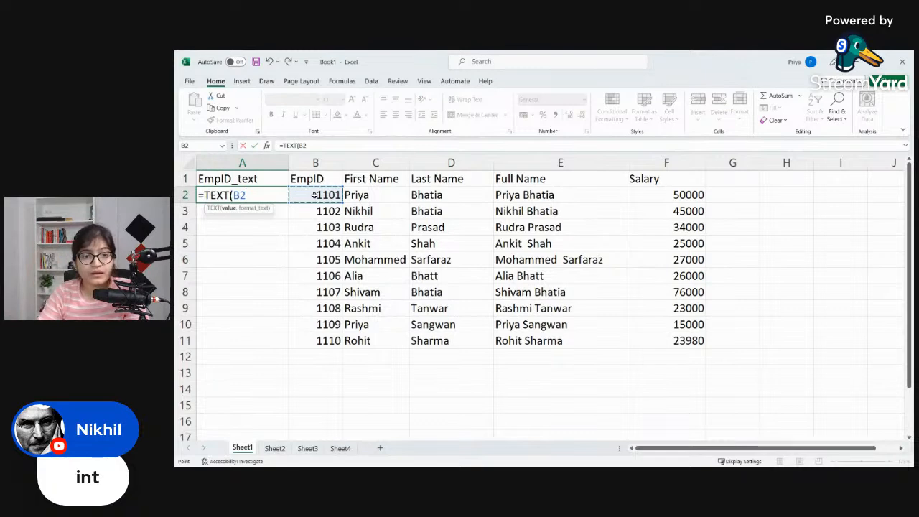
text(,0)
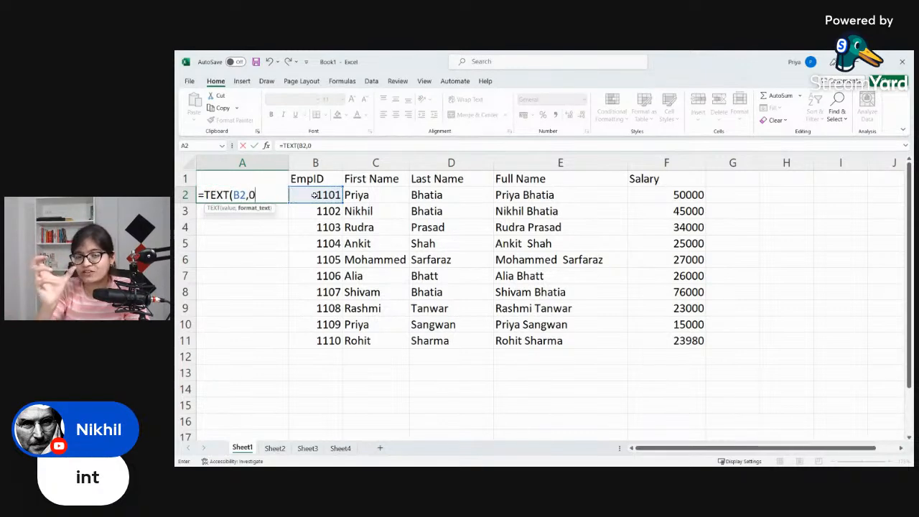
key(BackSpace)
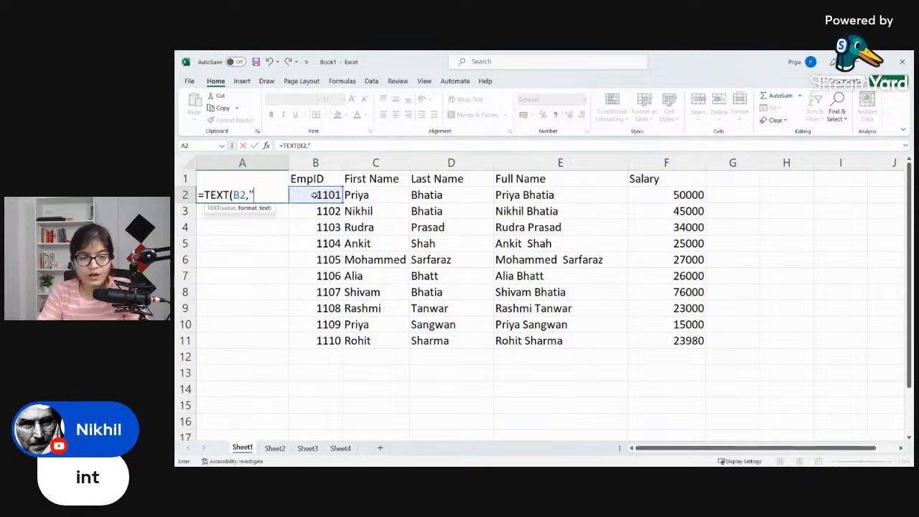
text("##)
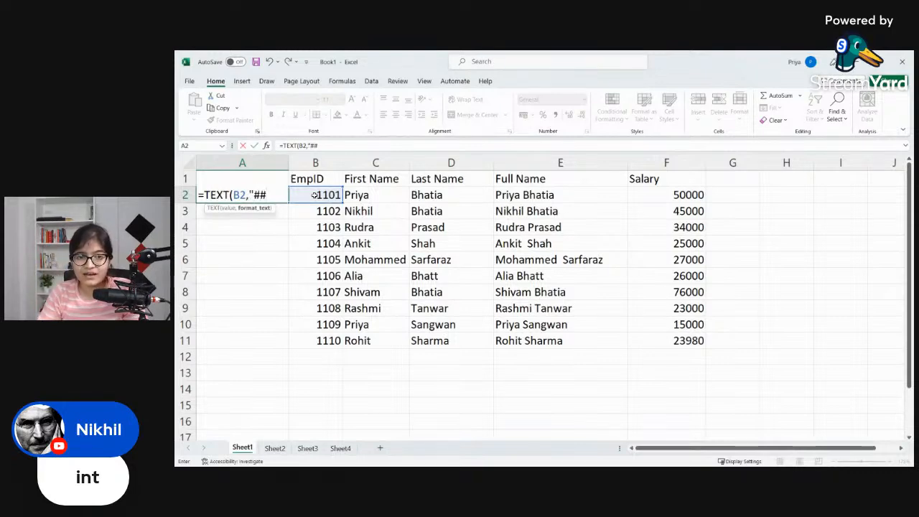
text(##"))
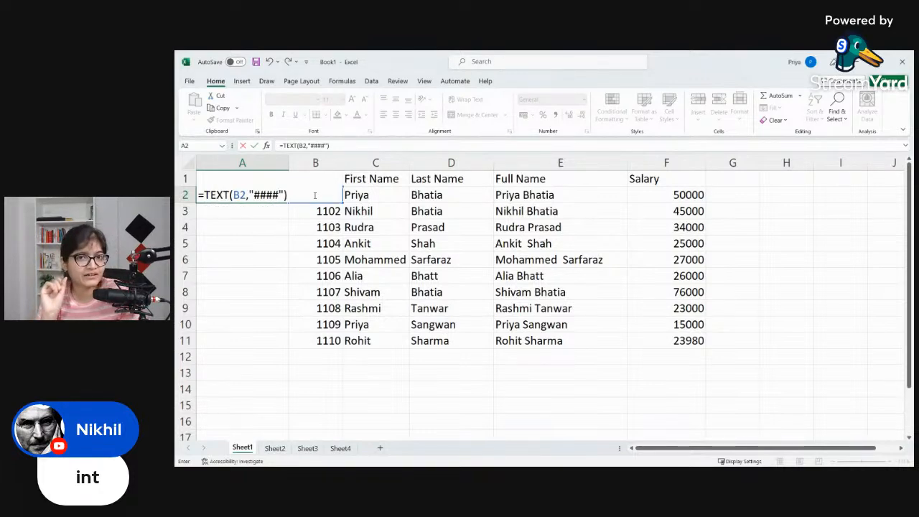
key(Return)
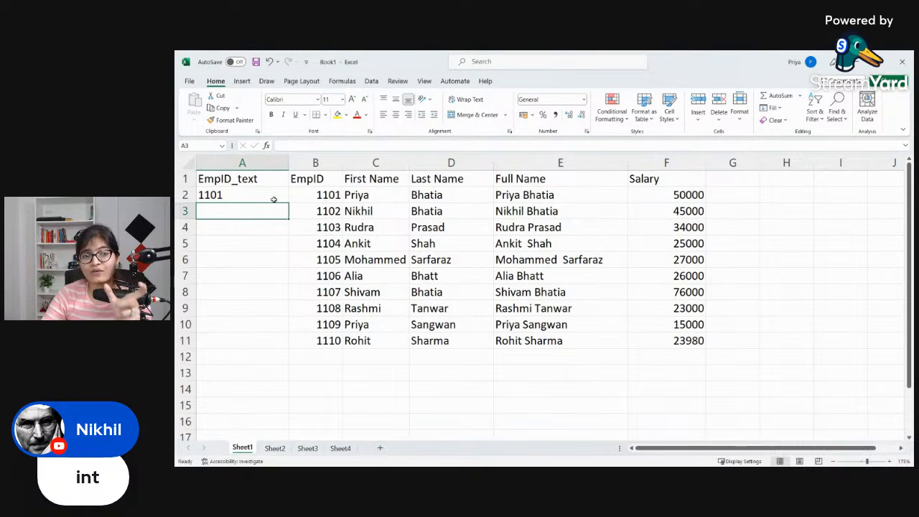
Step: Fill the TEXT formula with the "####" format from A2 down through A11
click(315, 195)
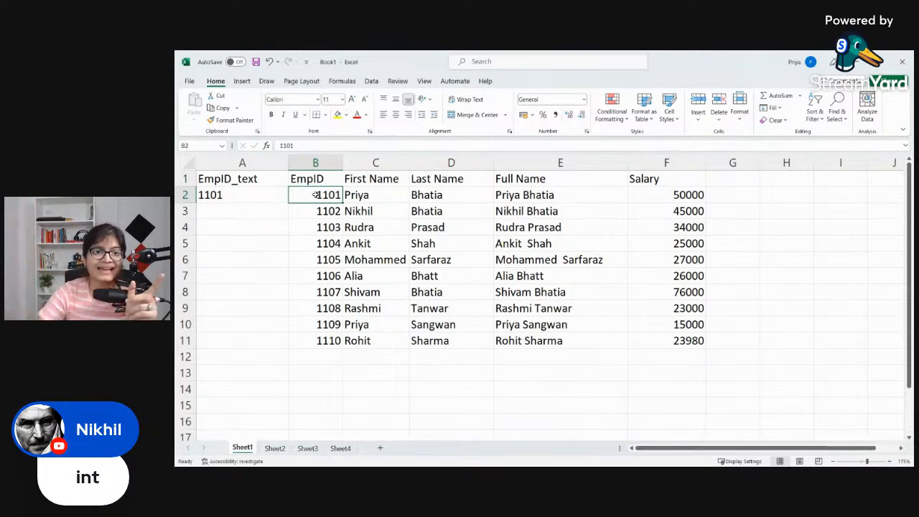
click(279, 196)
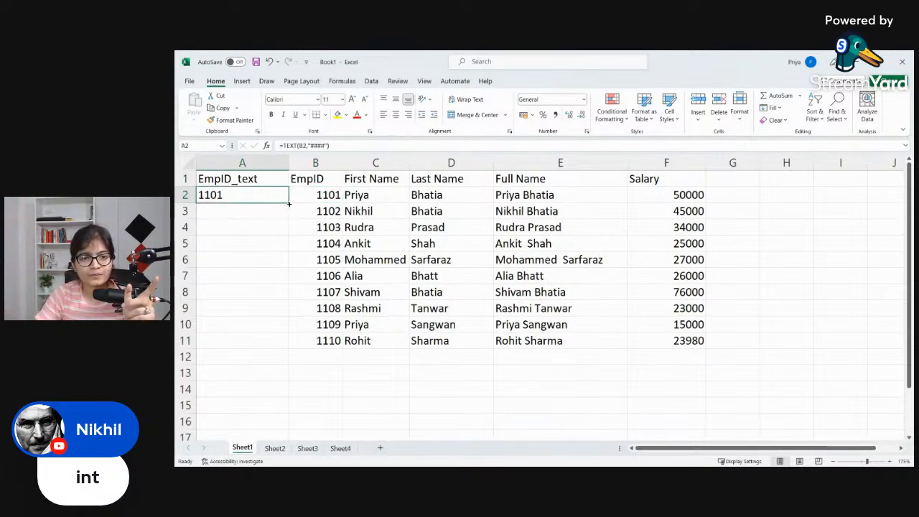
double_click(289, 204)
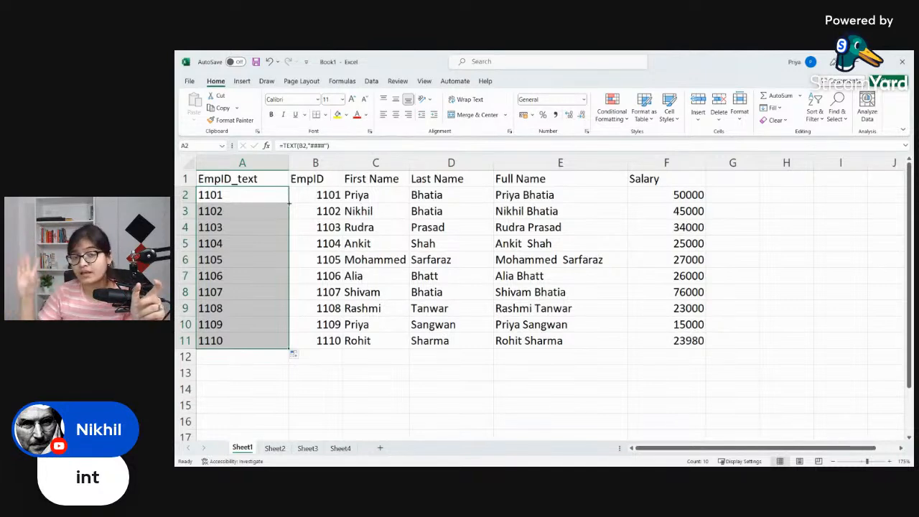
Step: Replace the "####" format argument in A2's formula with 0, making it =TEXT(B2,0)
double_click(270, 196)
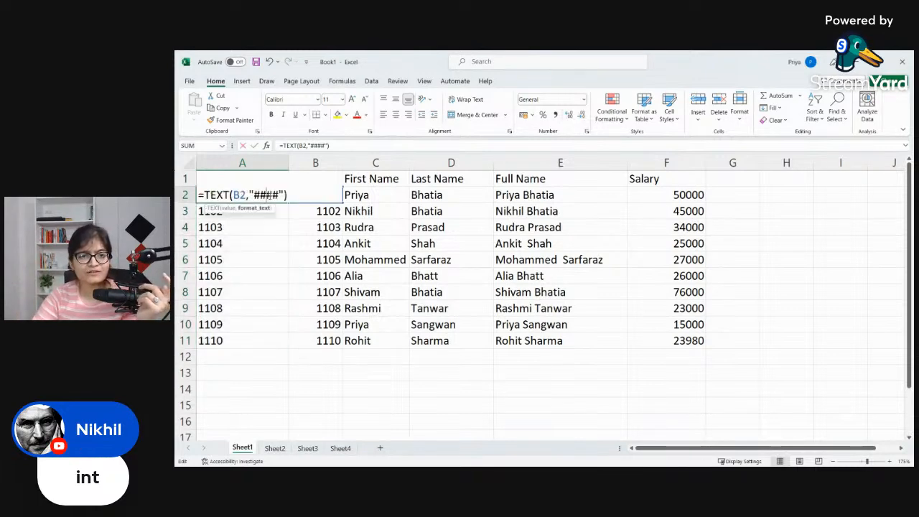
drag(280, 195, 254, 194)
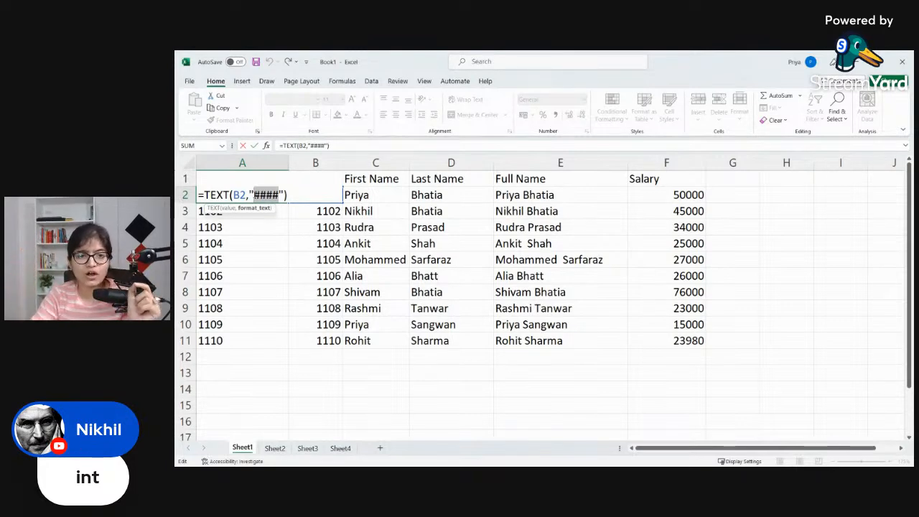
drag(284, 194, 249, 195)
text(0)
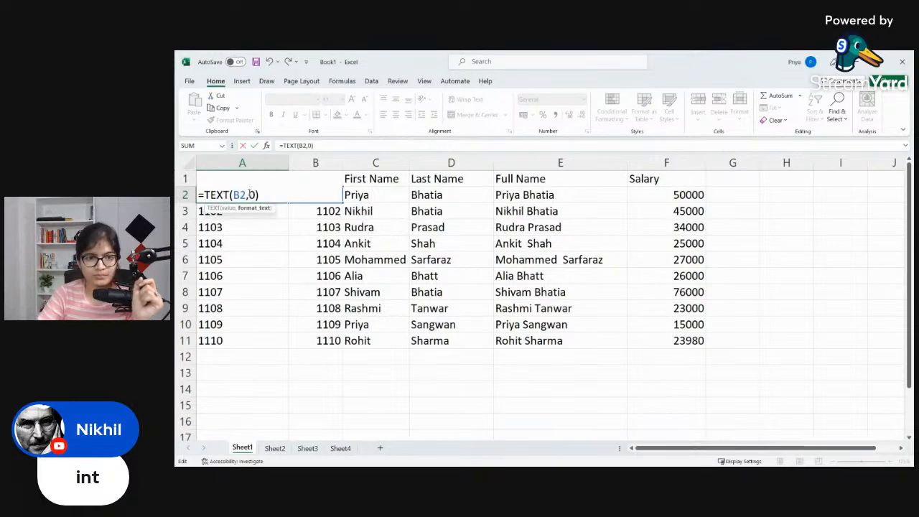
key(Return)
Step: Fill =TEXT(B2,0) from A2 down through A11 and narrow the EmpID_text column slightly
click(247, 193)
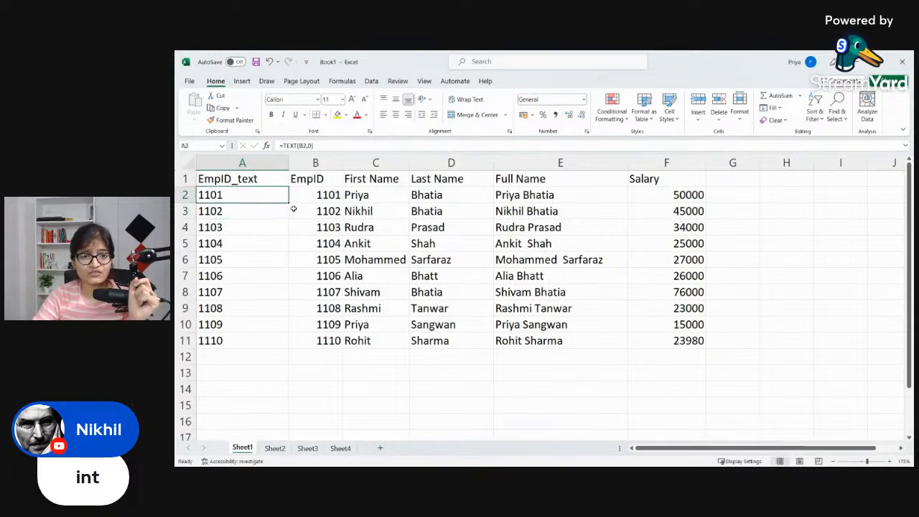
double_click(288, 203)
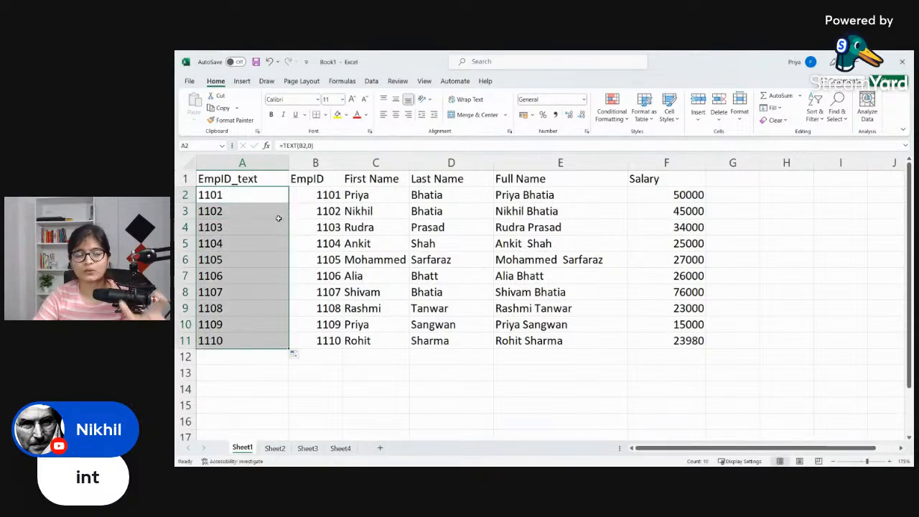
click(273, 198)
drag(289, 164, 274, 164)
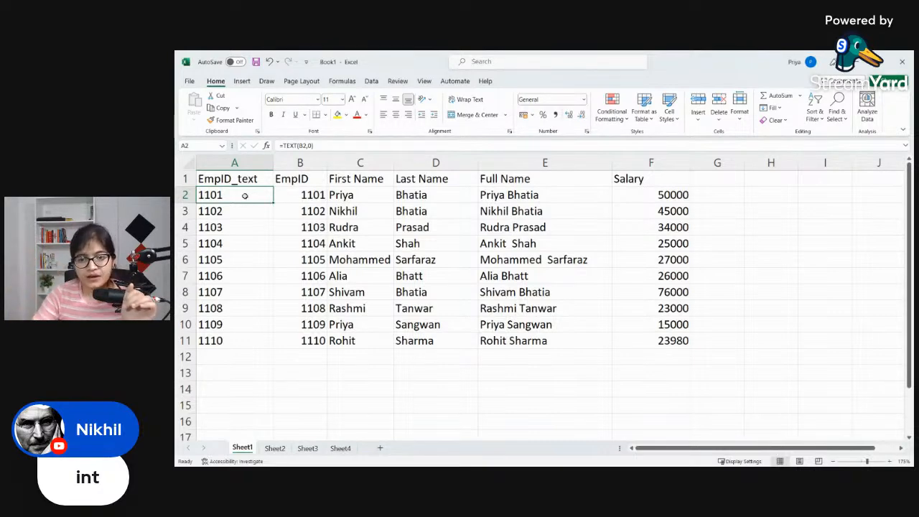
Step: Start adding the salaries in F12 as typed amounts: =(50000+45000+34000+
click(652, 356)
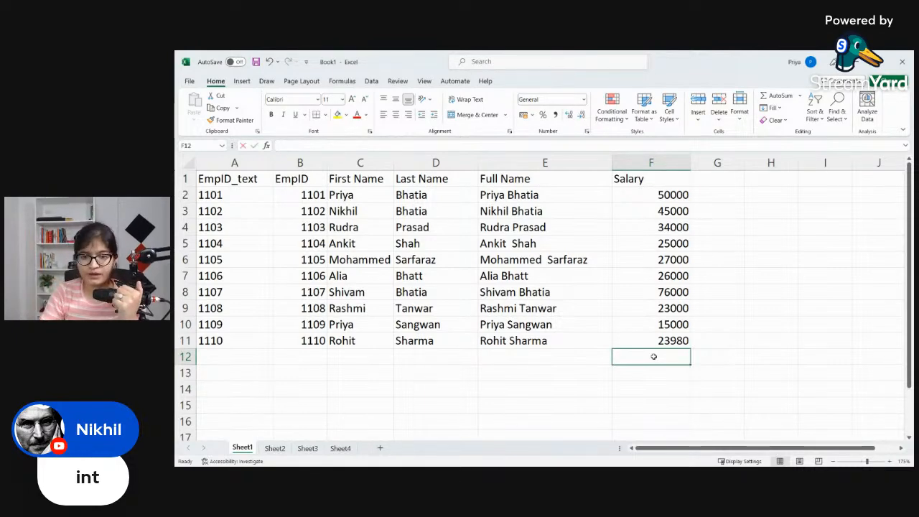
text(=()
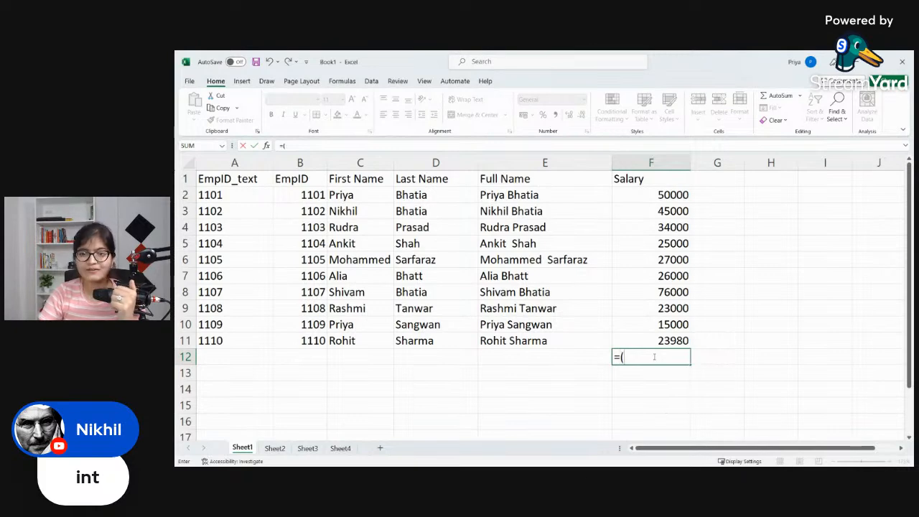
text(500)
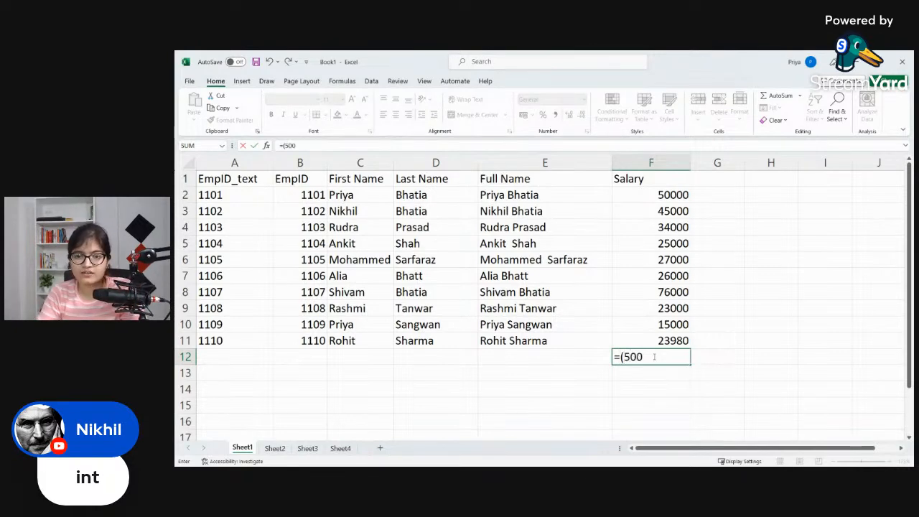
text(00+45000)
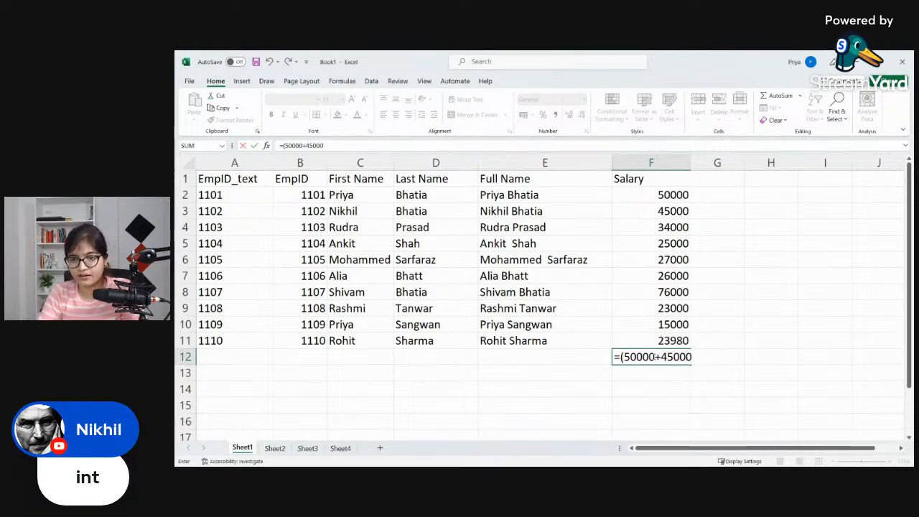
text(+)
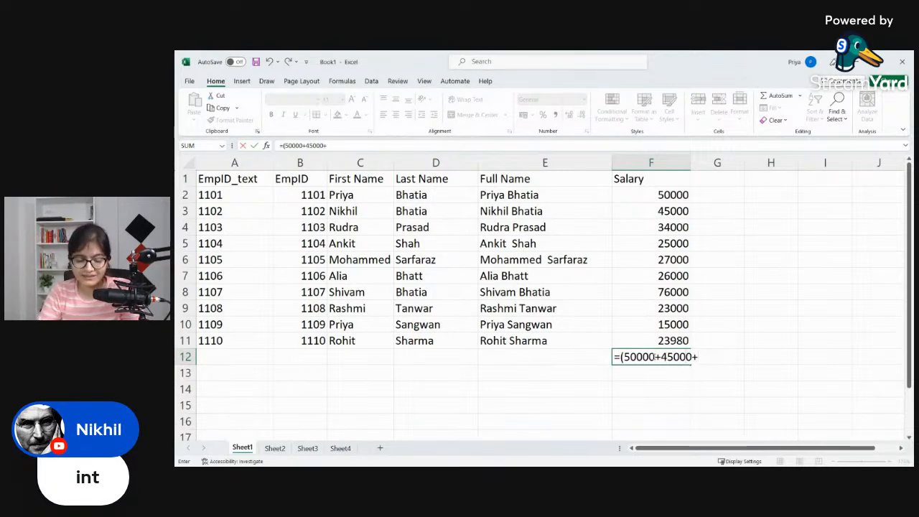
text(340000)
key(BackSpace)
text(_)
key(BackSpace)
text(+)
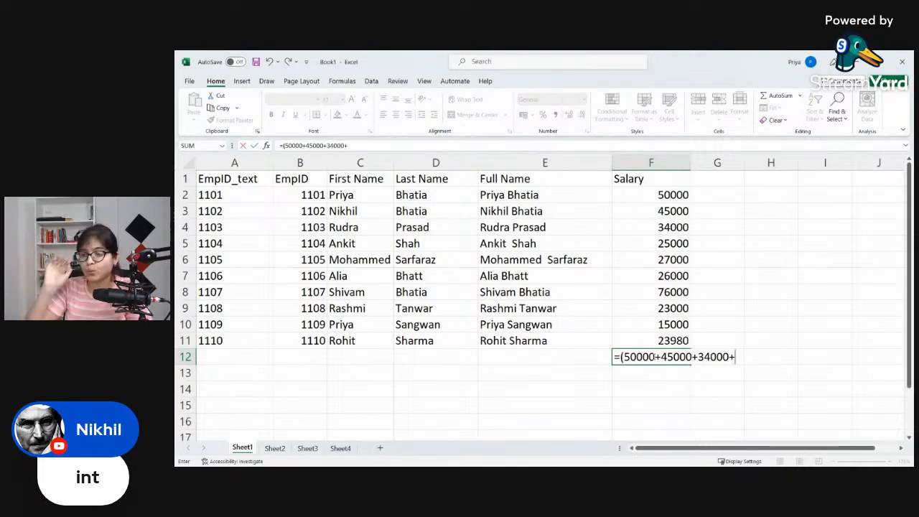
Step: Delete the typed salary amounts from the F12 formula, keeping only =(
key(BackSpace)
key(BackSpace)
key(BackSpace)
key(BackSpace)
key(BackSpace)
key(BackSpace)
key(BackSpace)
key(BackSpace)
key(BackSpace)
key(BackSpace)
key(BackSpace)
key(BackSpace)
key(BackSpace)
key(BackSpace)
key(BackSpace)
key(BackSpace)
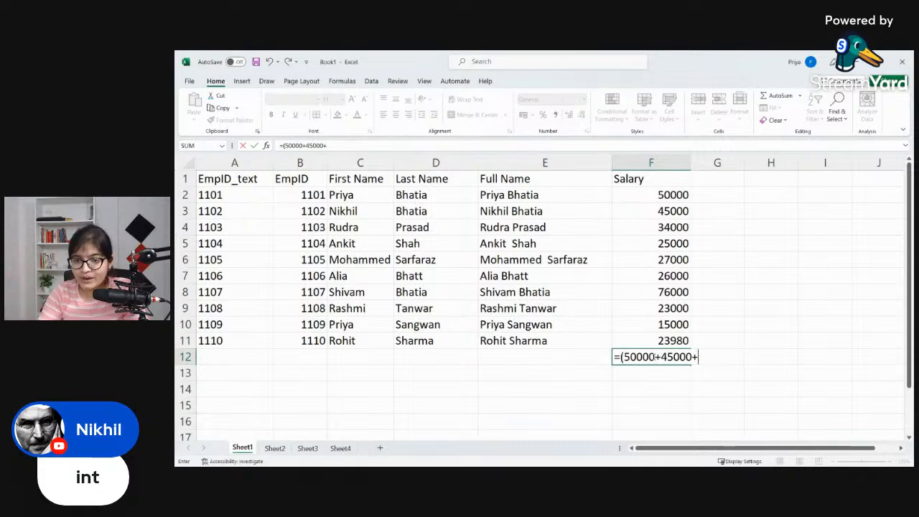
key(BackSpace)
key(BackSpace)
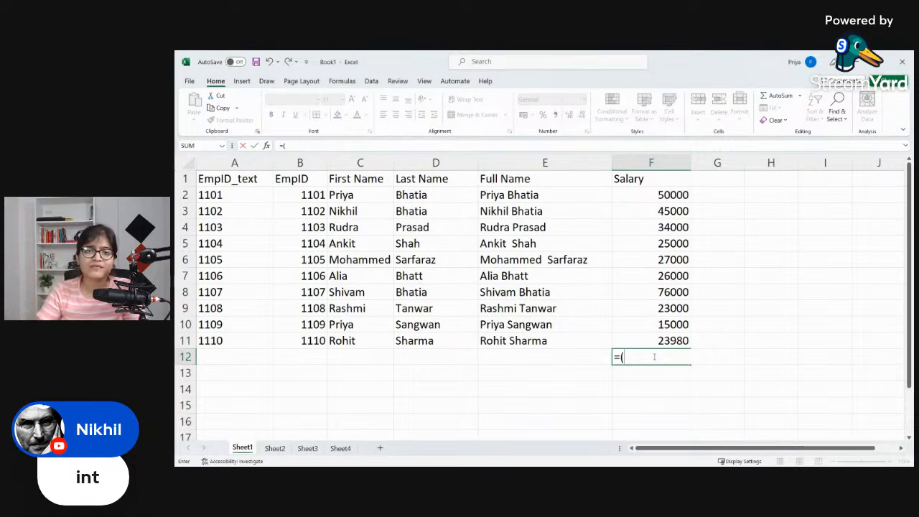
Step: Build the salary sum in F12 from cell references, adding F2, F3, F4, F5 and F6
click(657, 194)
text(+)
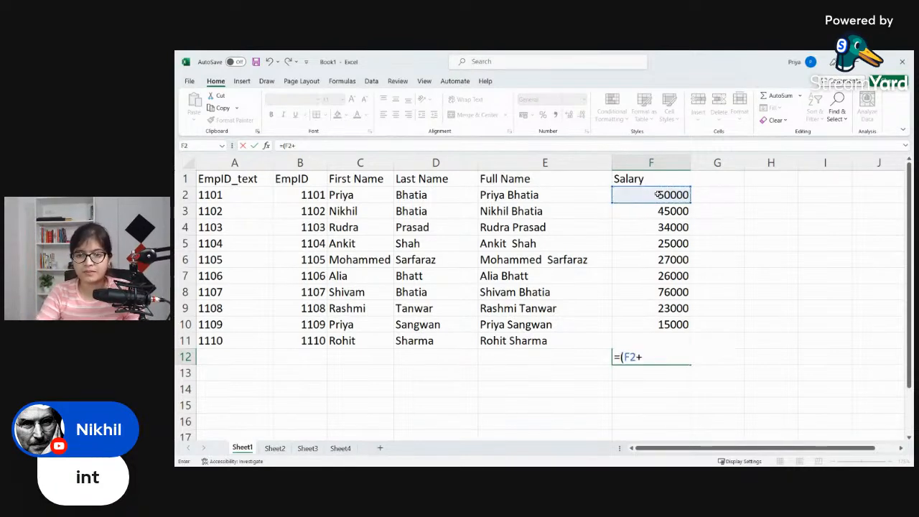
click(655, 212)
text(+)
click(655, 227)
text(+)
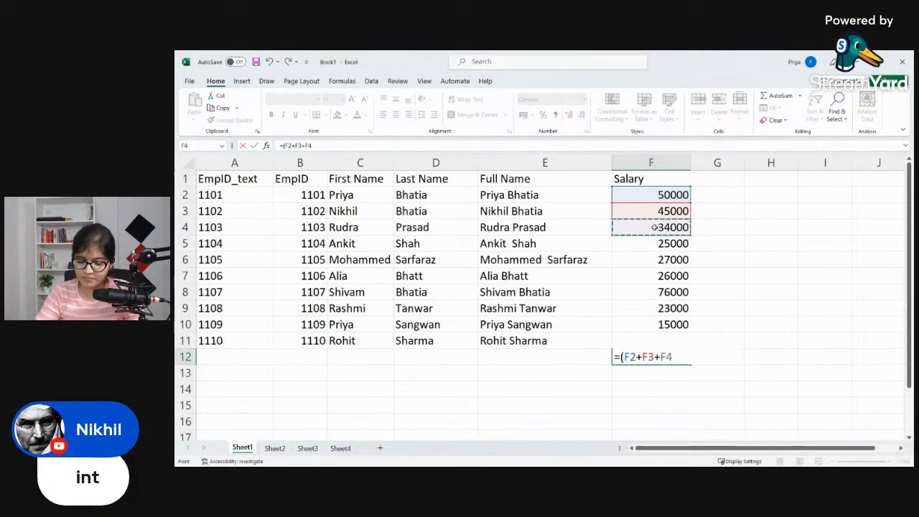
click(654, 243)
text(+)
click(664, 266)
text(+)
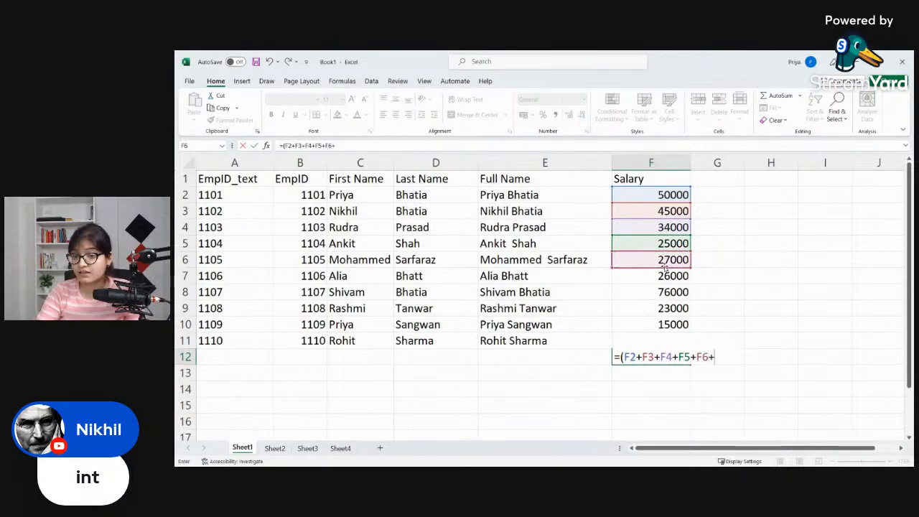
Step: Extend the sum in F12 with references to F7, F8, F9 and F10
click(665, 274)
text(+)
click(674, 290)
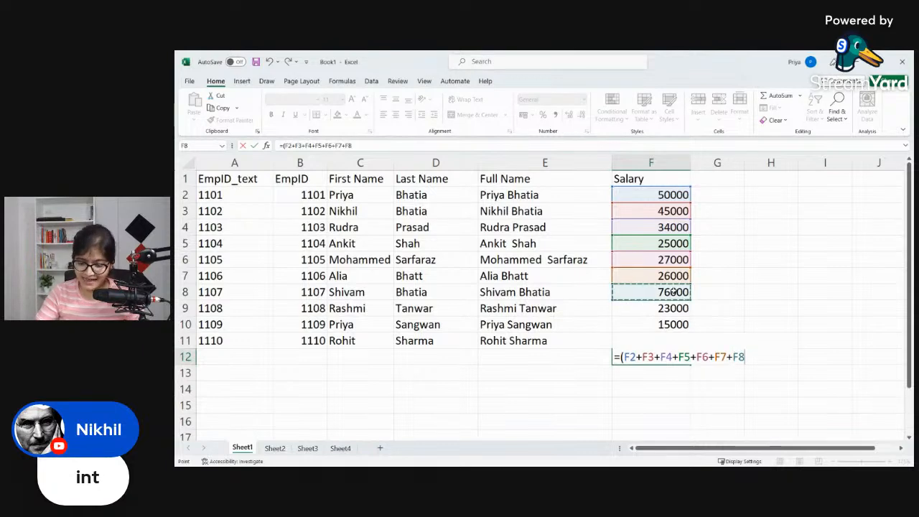
text(+)
click(678, 308)
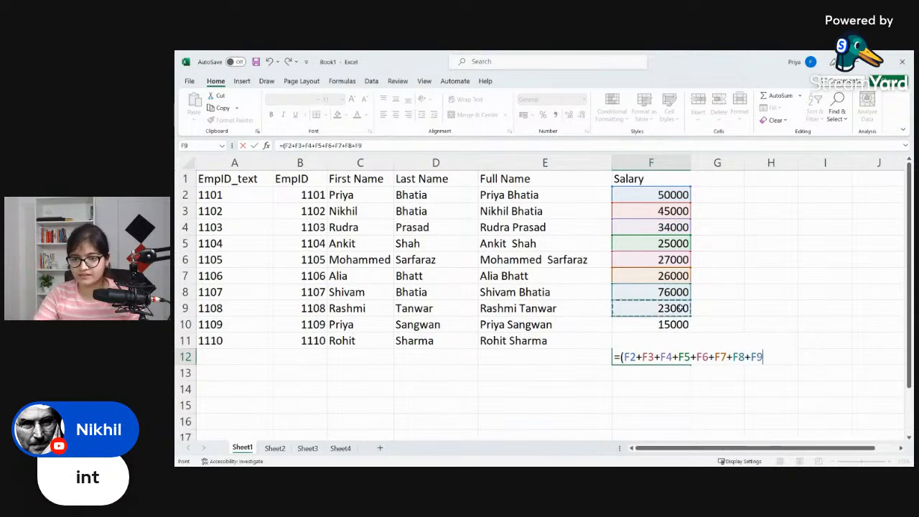
text(+)
click(676, 325)
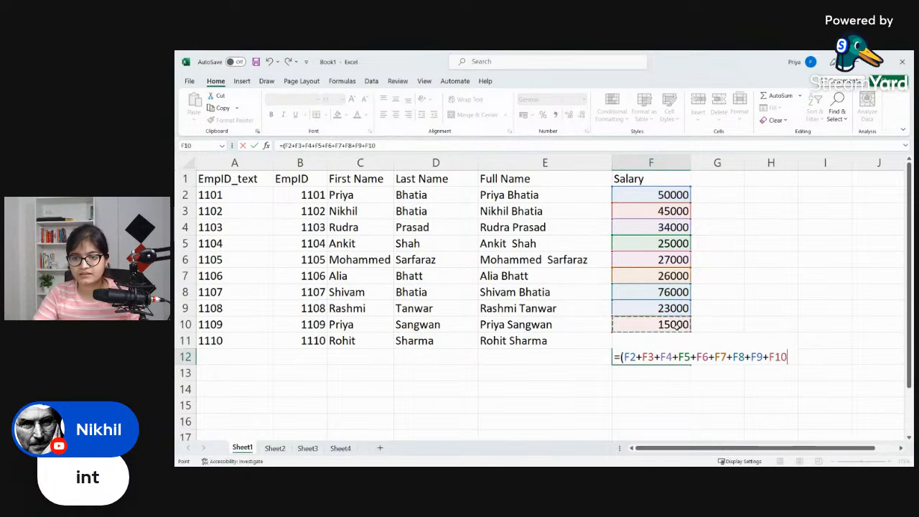
text(+)
Step: Remove the trailing plus sign after F10, close the parenthesis and commit the F12 formula
click(678, 357)
click(783, 357)
click(812, 355)
key(BackSpace)
text())
key(Return)
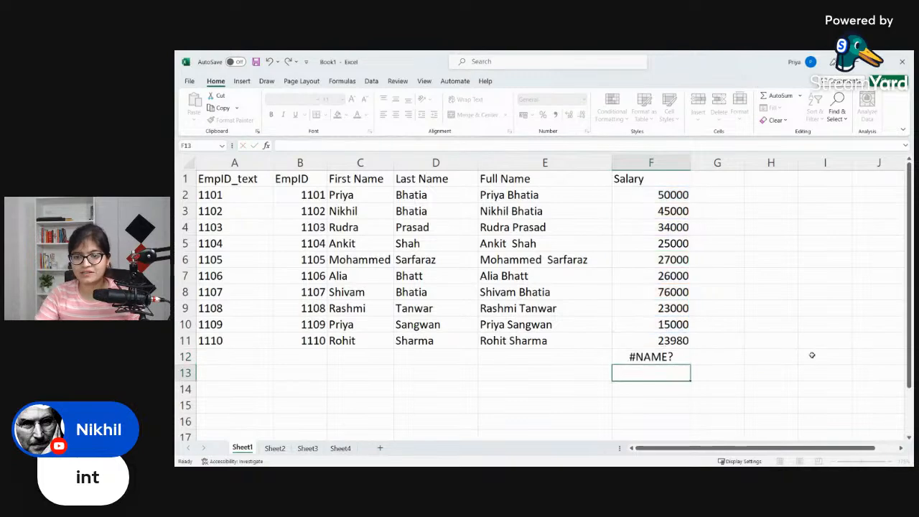
Step: Cut the entire formula text out of F12 and paste it into F14
double_click(678, 356)
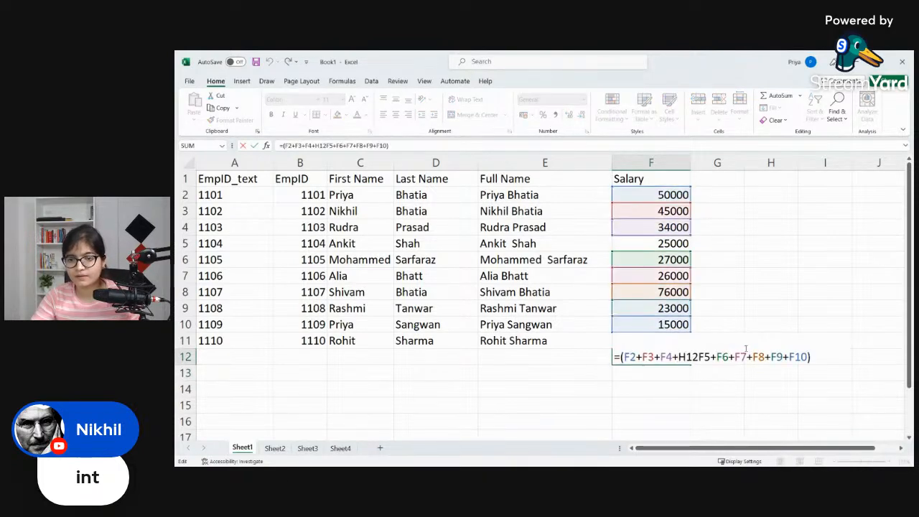
click(720, 374)
double_click(695, 356)
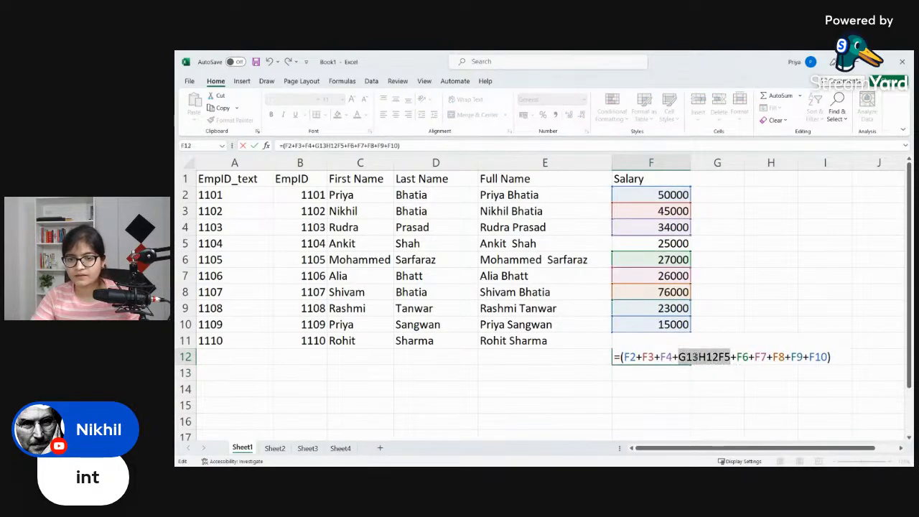
key(ctrl+a)
key(ctrl+c)
key(BackSpace)
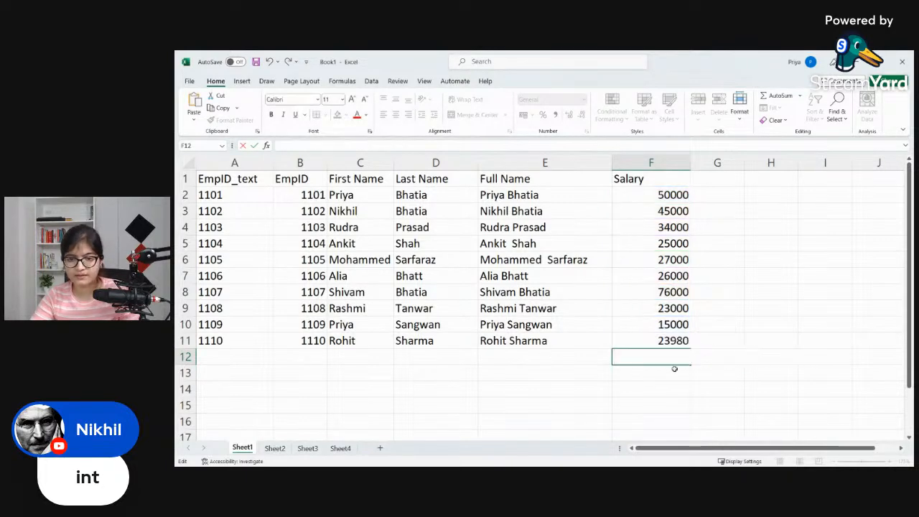
click(661, 386)
key(ctrl+v)
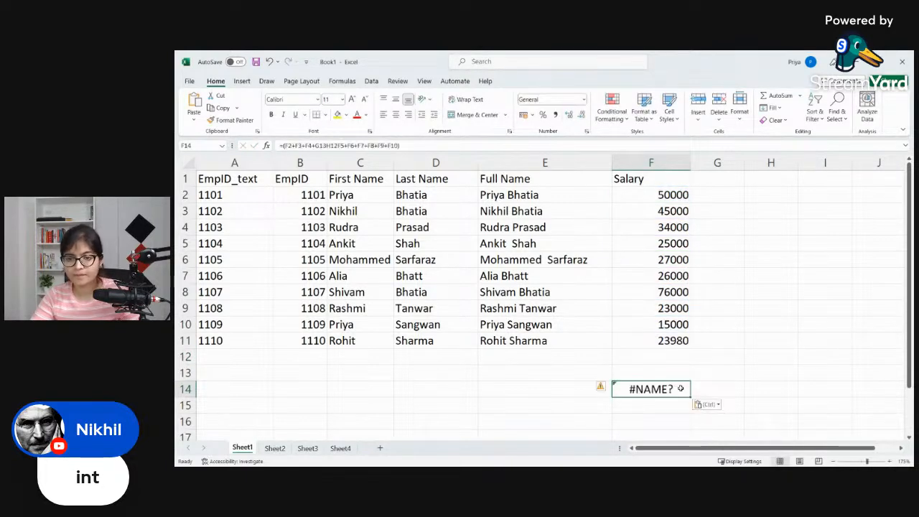
Step: Remove the stray G13H12 text before F5 in the F14 formula
double_click(680, 388)
drag(718, 388, 678, 388)
key(BackSpace)
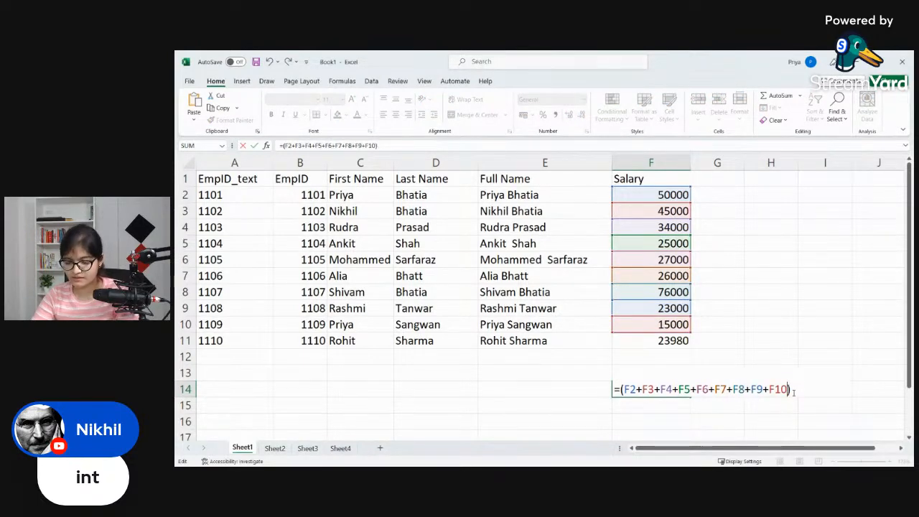
Step: Add F11 as the last term inside the parentheses, making F14 =(F2+F3+F4+F5+F6+F7+F8+F9+F10+F11)
text(+==)
key(Return)
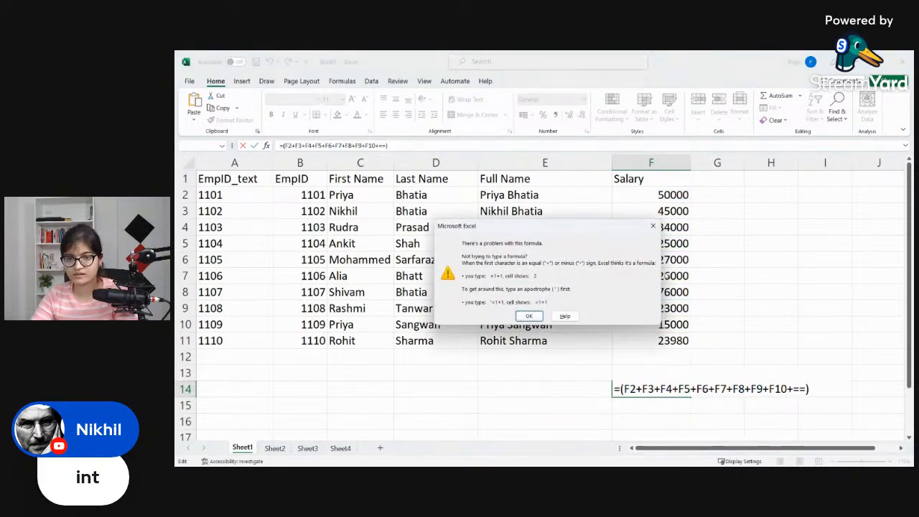
click(653, 226)
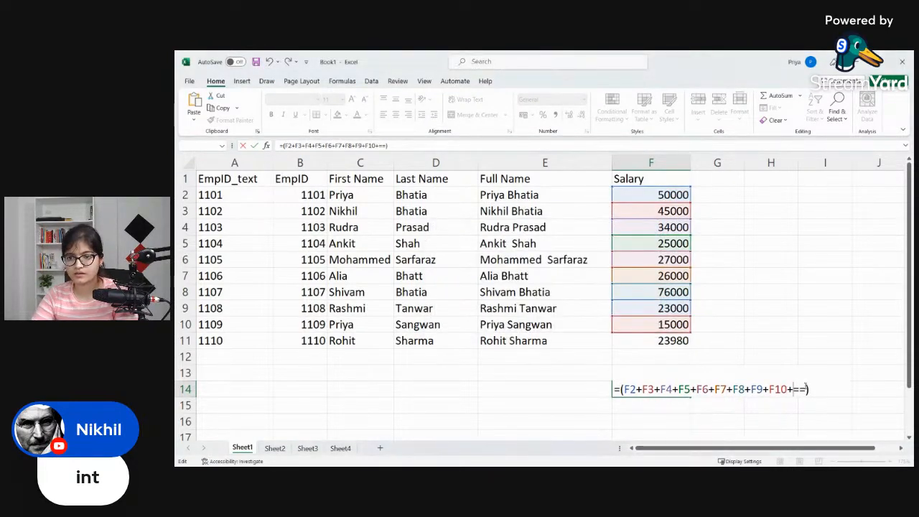
key(BackSpace)
key(BackSpace)
click(675, 340)
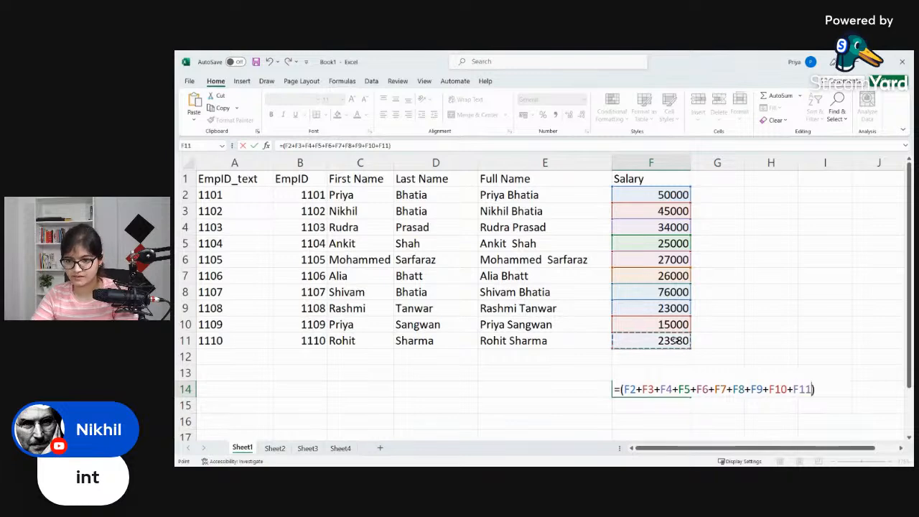
key(Return)
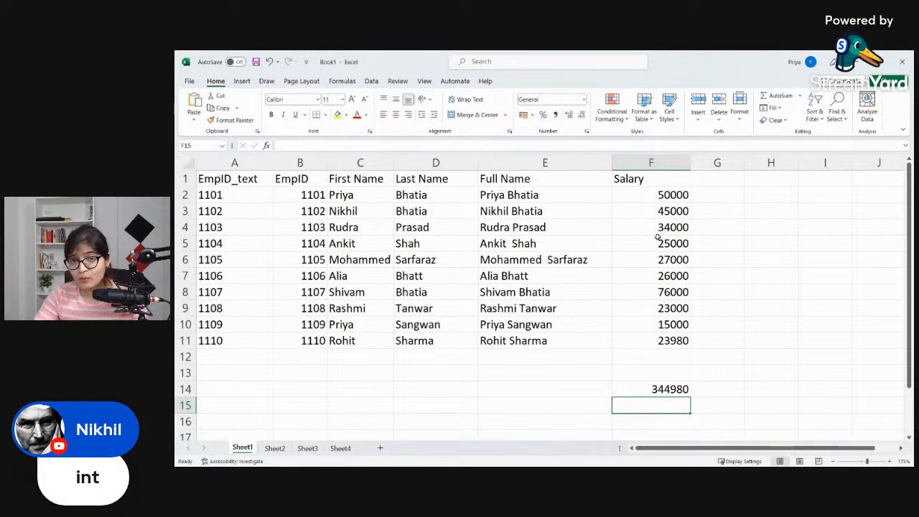
Step: Set the salary in F3 to 60000 and check the total in F14
click(669, 200)
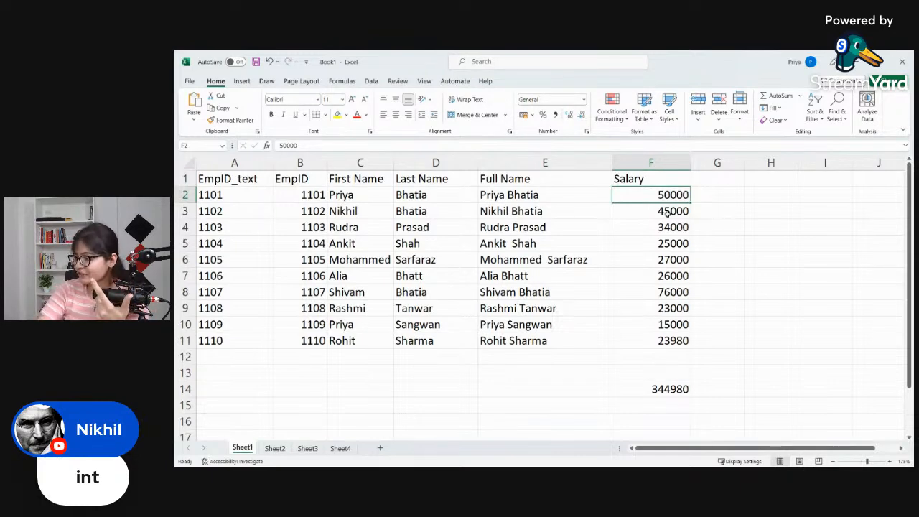
click(666, 211)
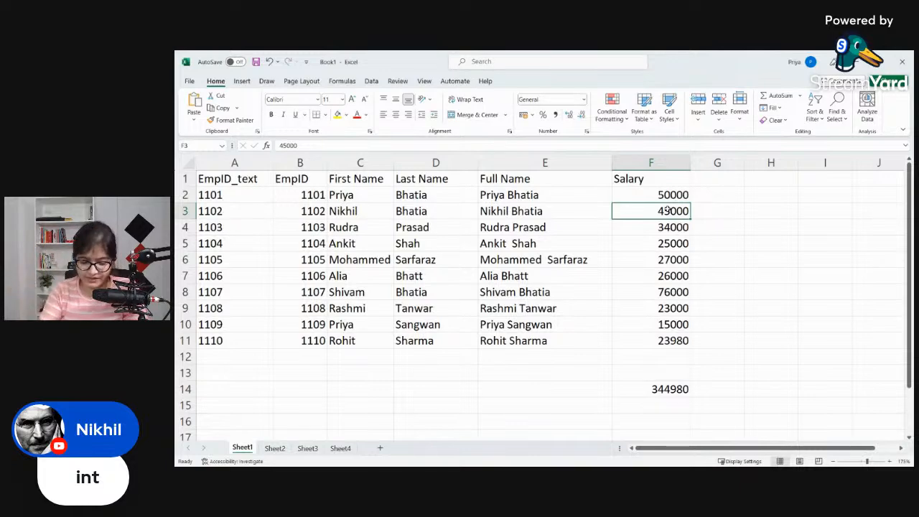
text(60000)
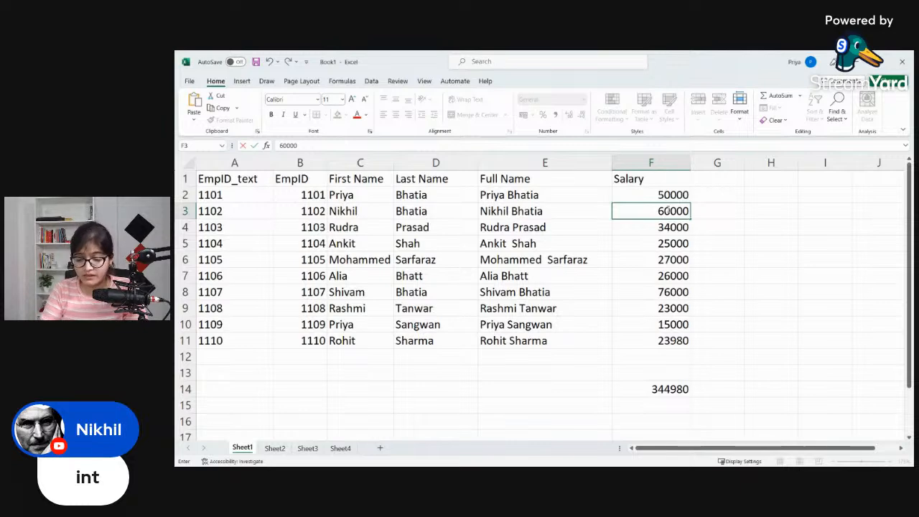
key(Return)
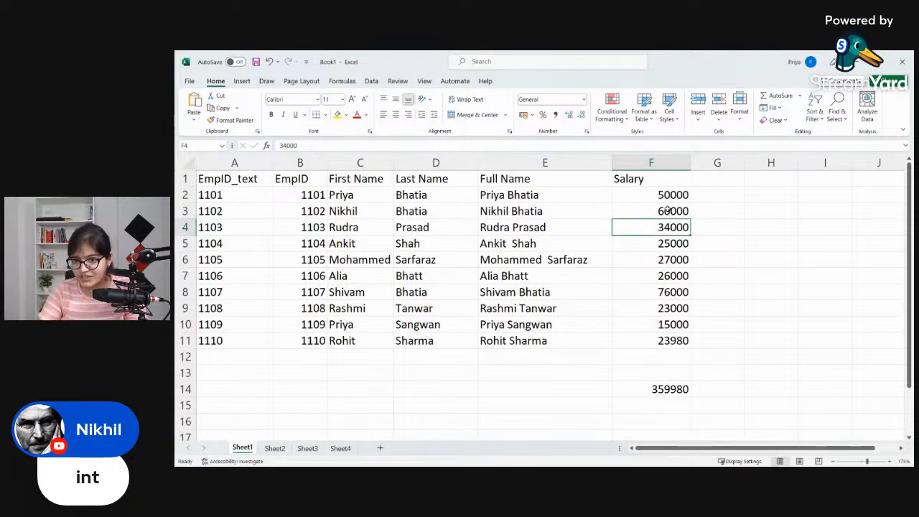
click(667, 389)
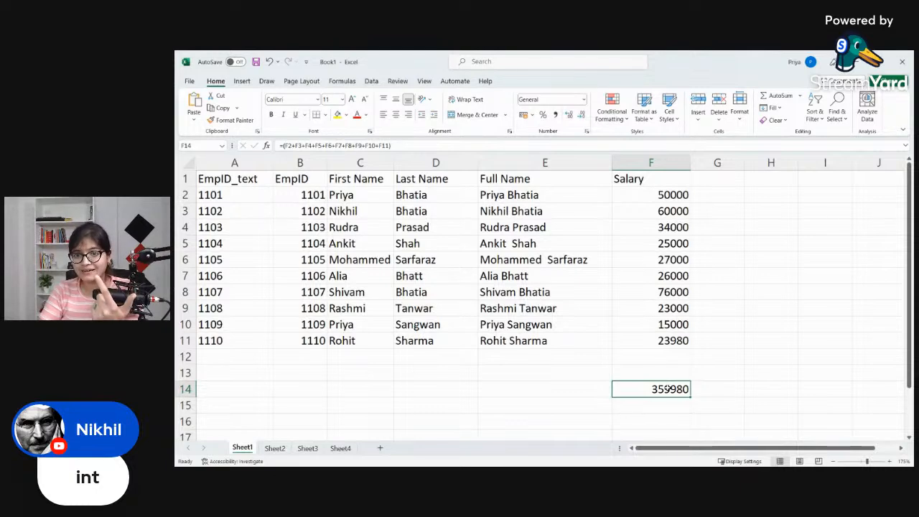
Step: Set the salary in F9 to 30000 and check the total in F14 again
click(372, 307)
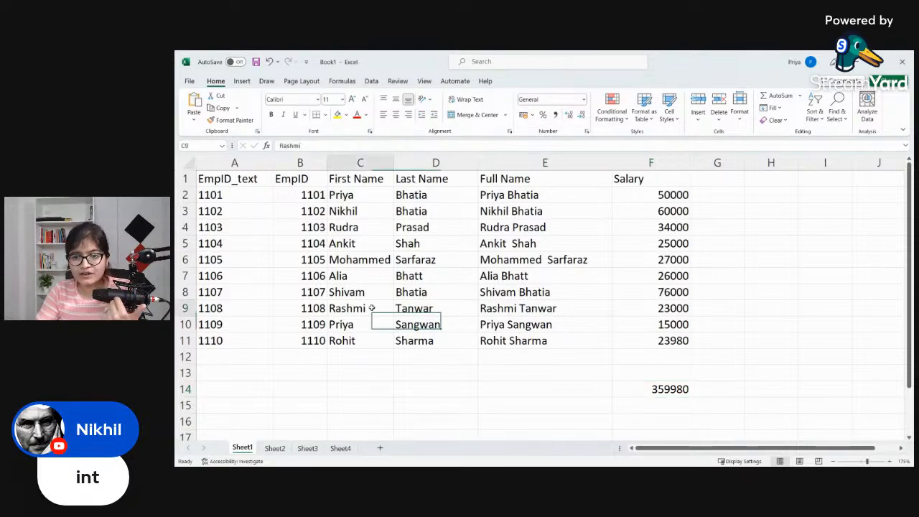
click(681, 308)
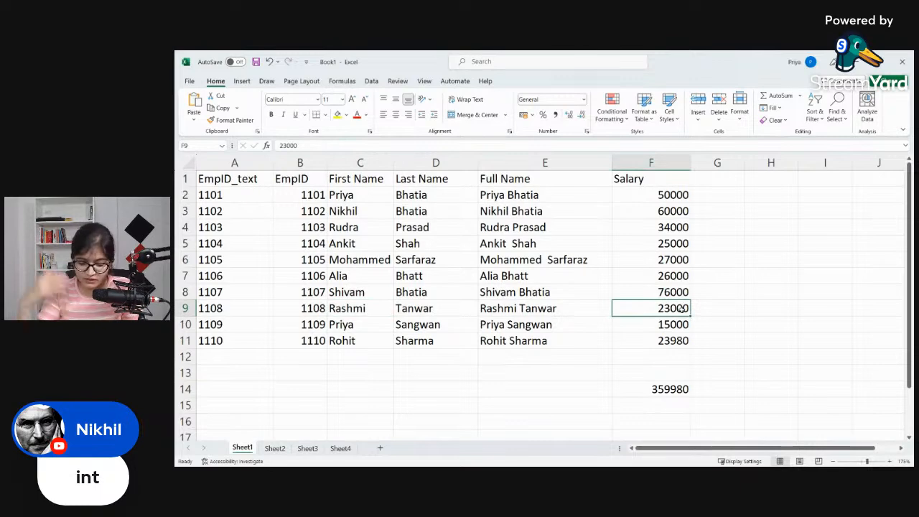
text(30000)
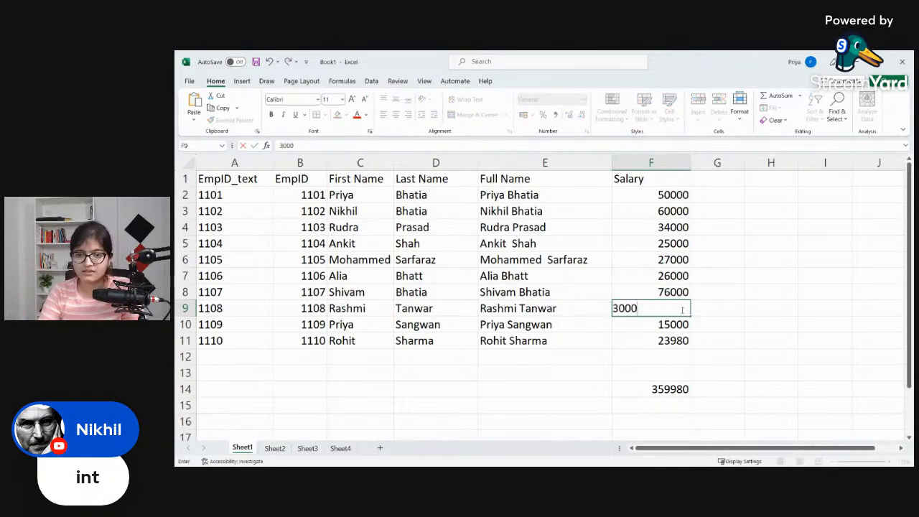
key(Return)
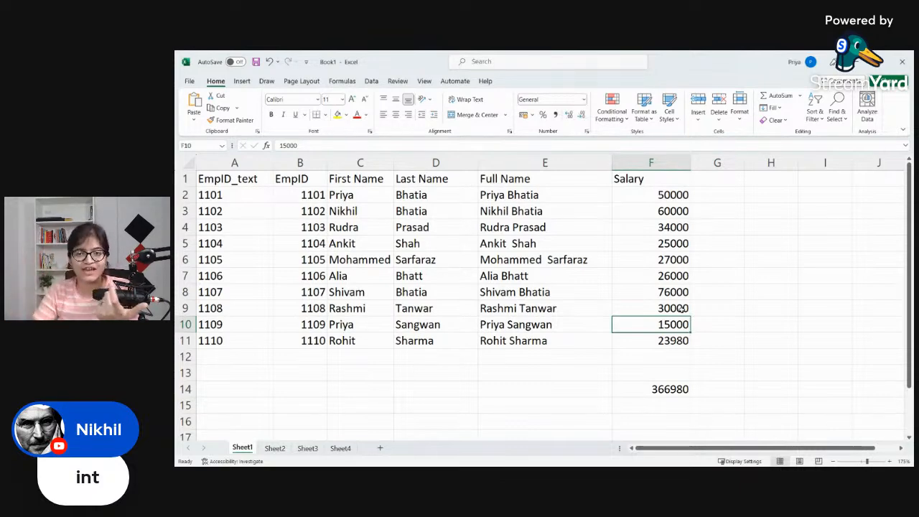
click(679, 388)
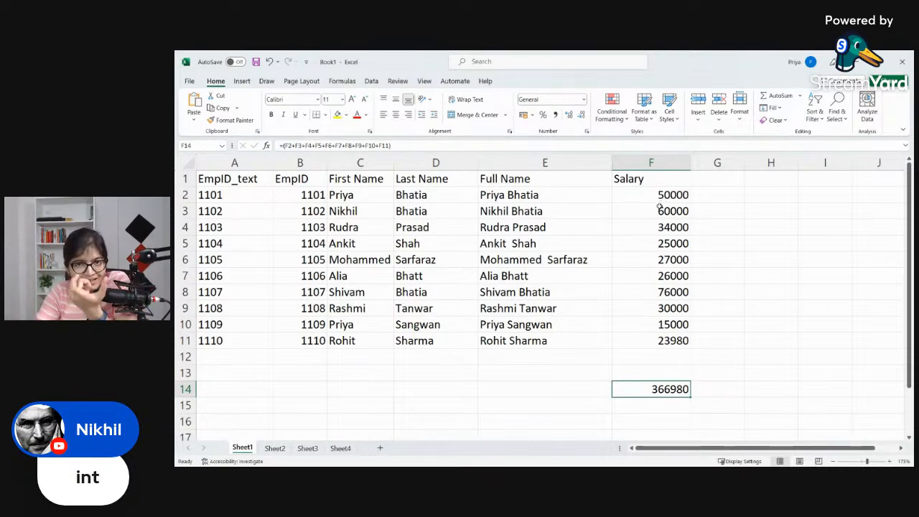
click(659, 406)
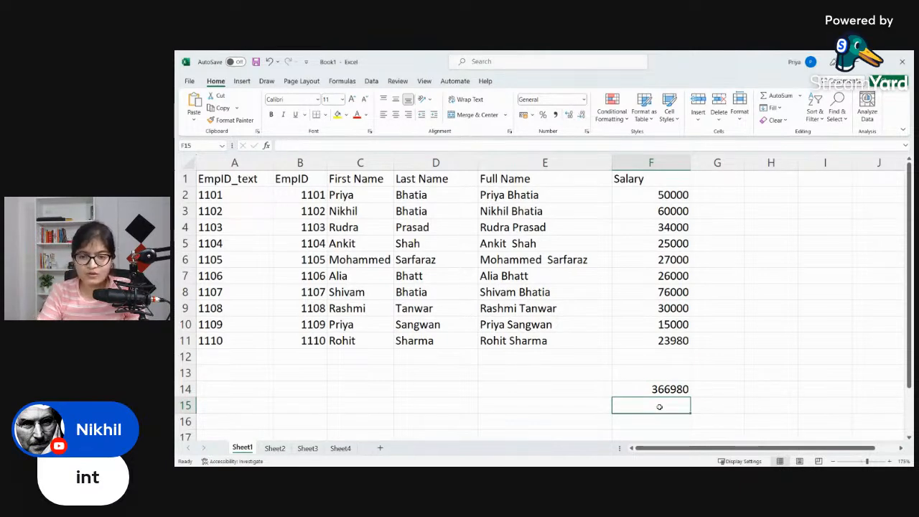
Step: Total the salaries in F15 with the formula =SUM(F2:F11)
text(=)
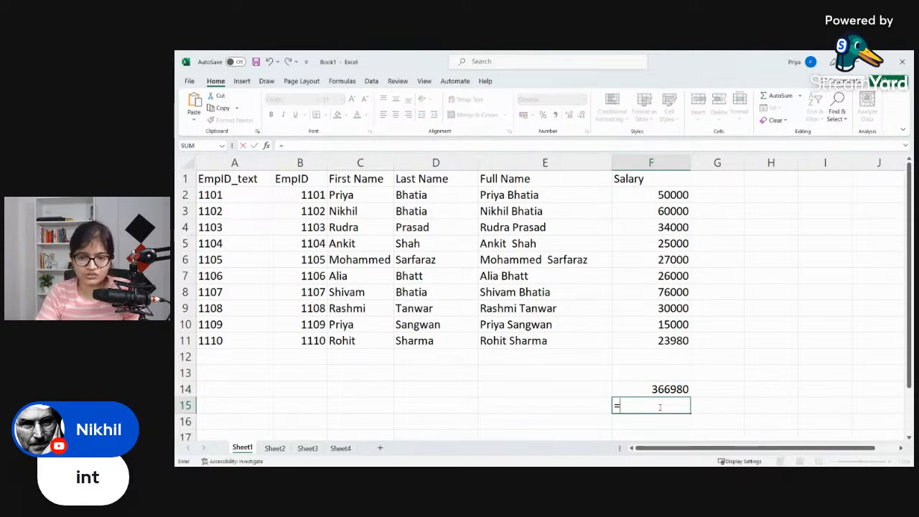
text(SUM()
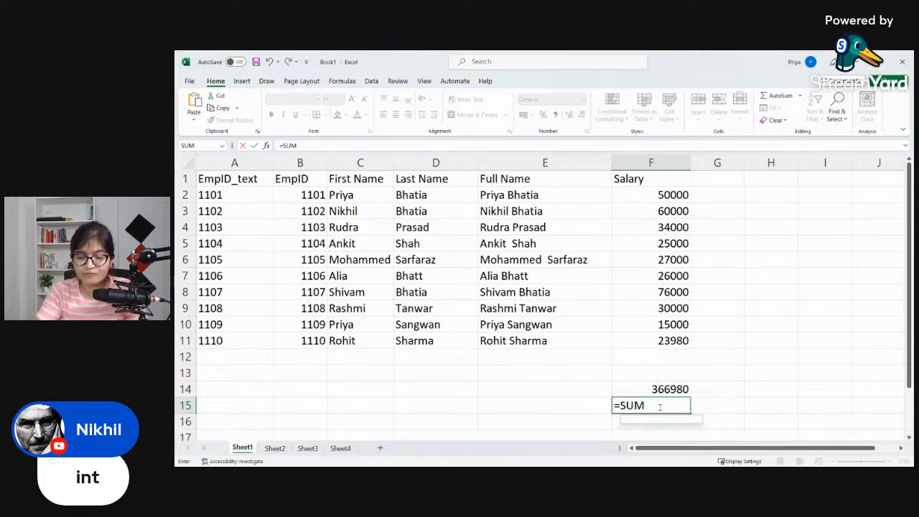
click(670, 194)
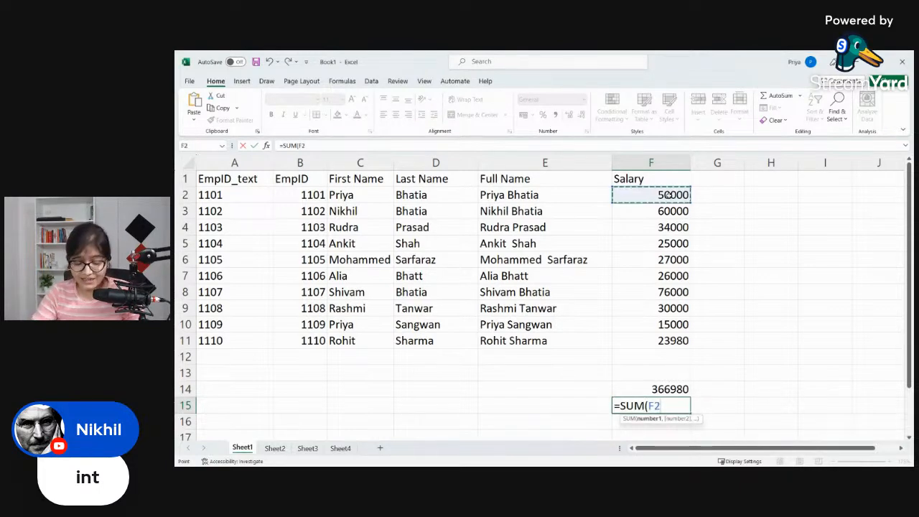
drag(669, 194, 669, 260)
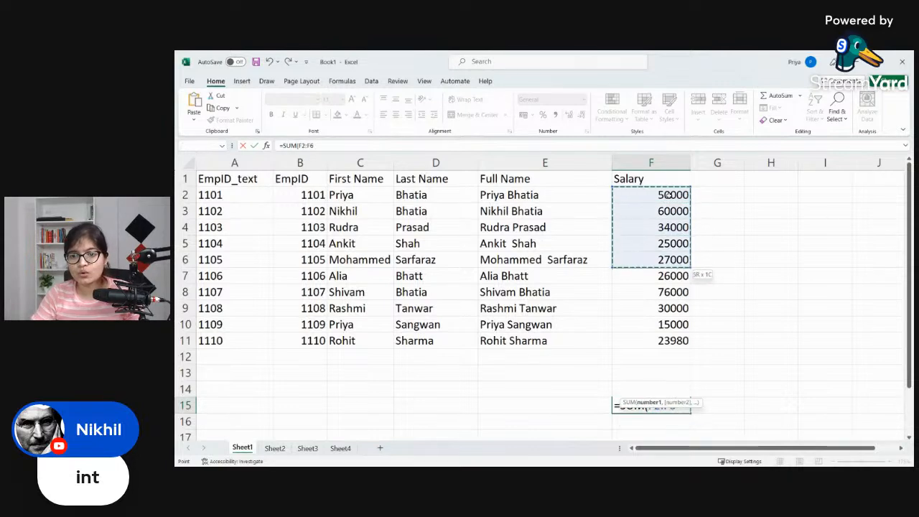
key(shift+Down)
key(shift+Down)
key(shift+Down)
key(shift+Down)
key(shift+Down)
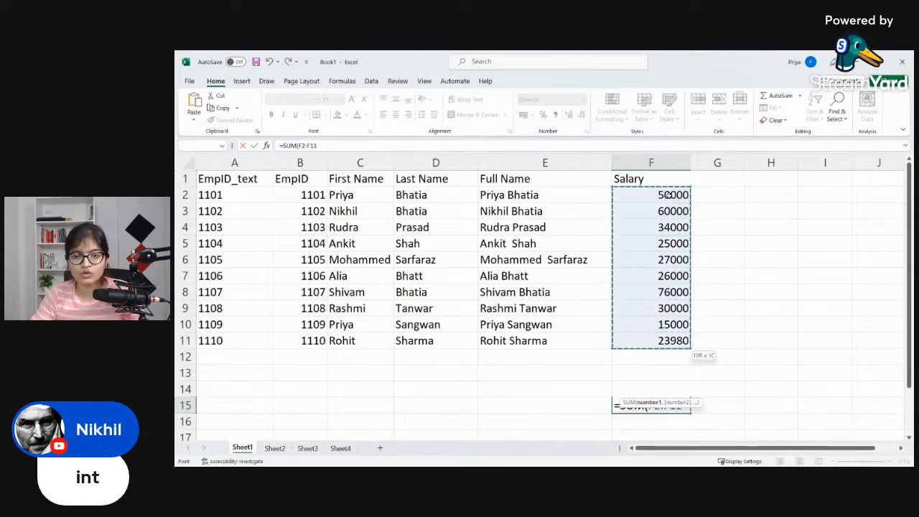
text())
key(Return)
click(685, 406)
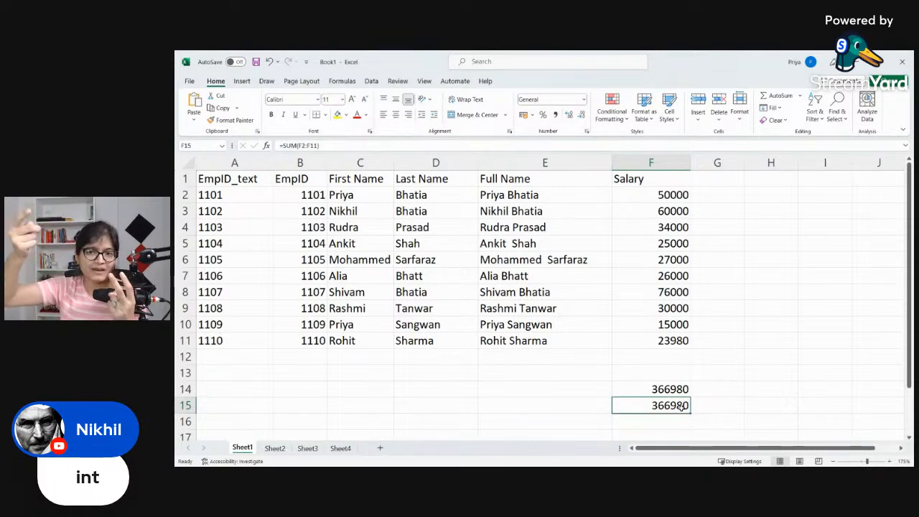
Step: Compare the cell-by-cell addition formula in F14 with the SUM range formula in F15
click(666, 194)
click(672, 391)
double_click(672, 391)
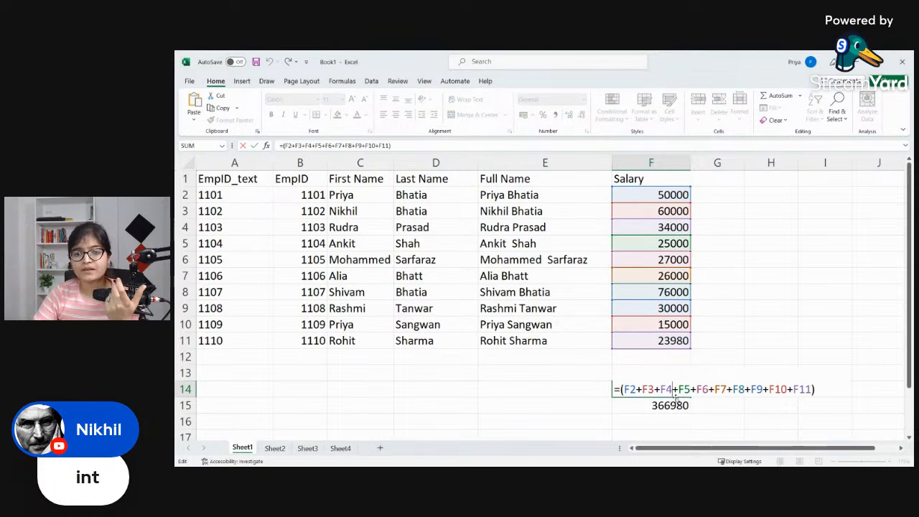
click(675, 405)
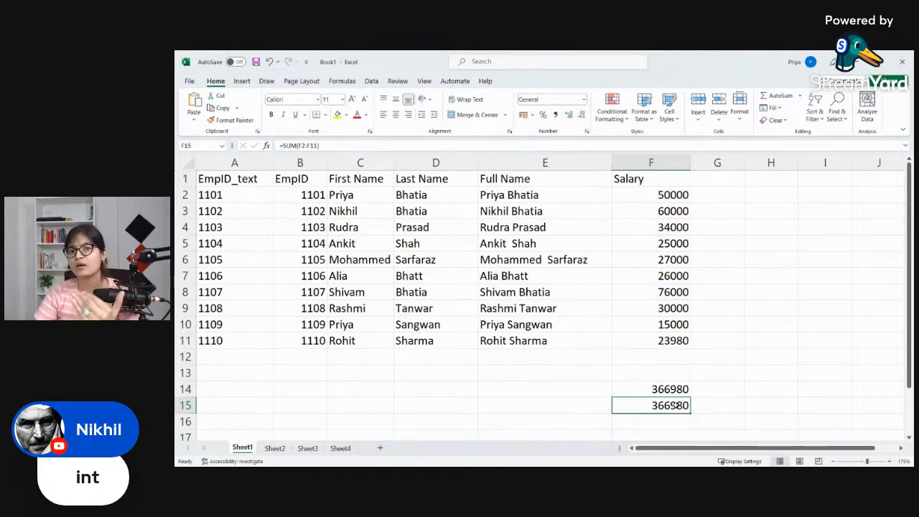
double_click(675, 405)
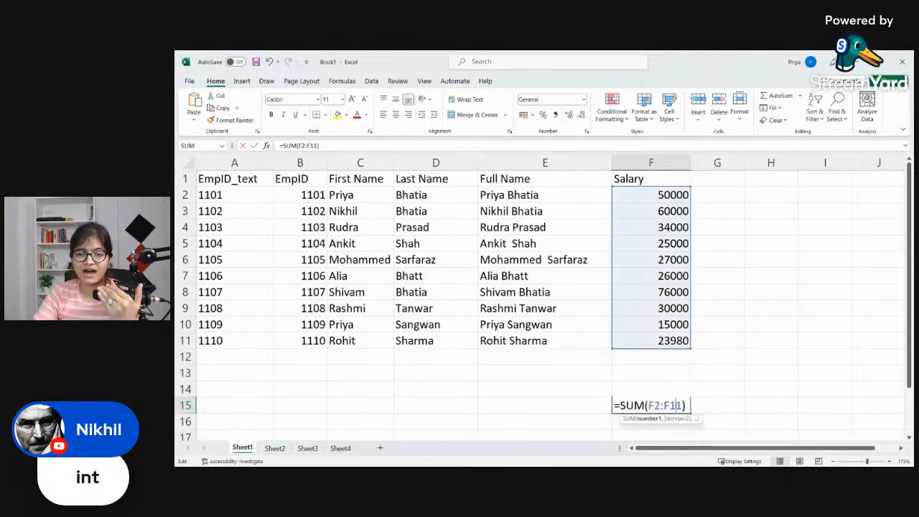
double_click(632, 405)
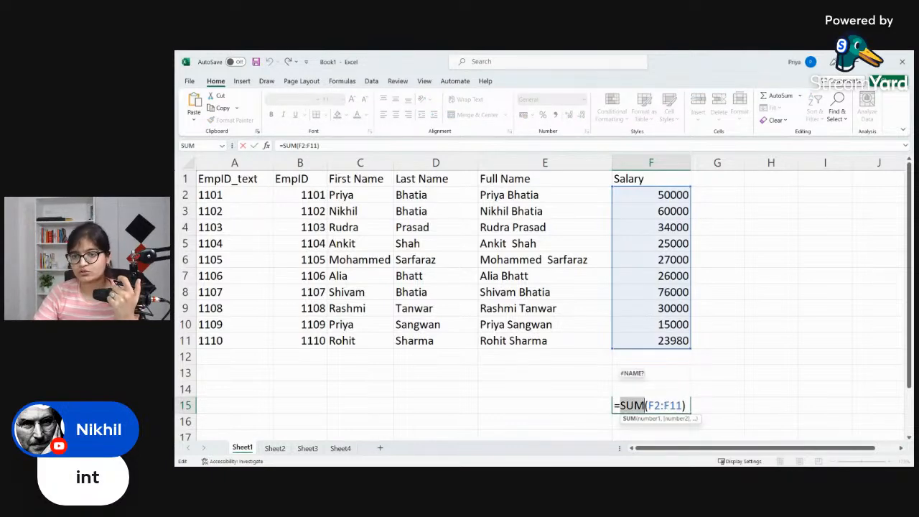
click(704, 403)
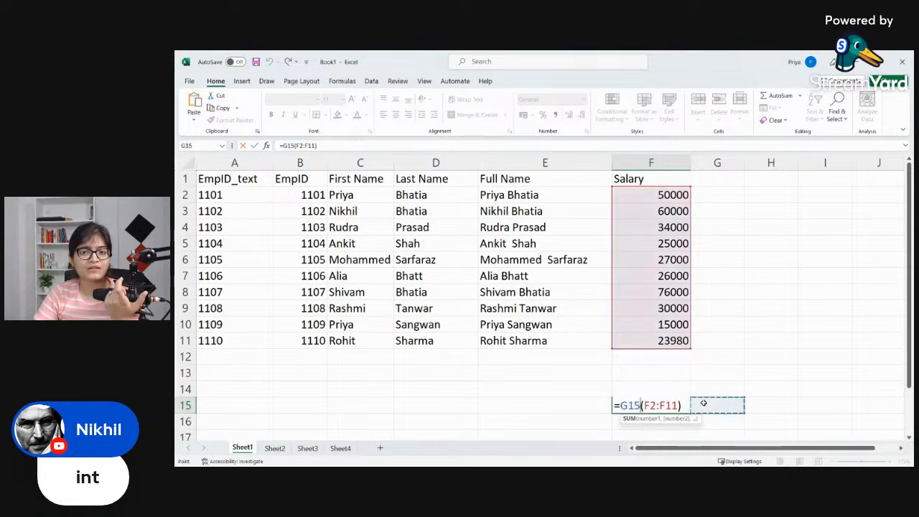
Step: Replace the stray G15 reference in the F15 formula with SUM, restoring =SUM(F2:F11)
key(BackSpace)
key(BackSpace)
key(BackSpace)
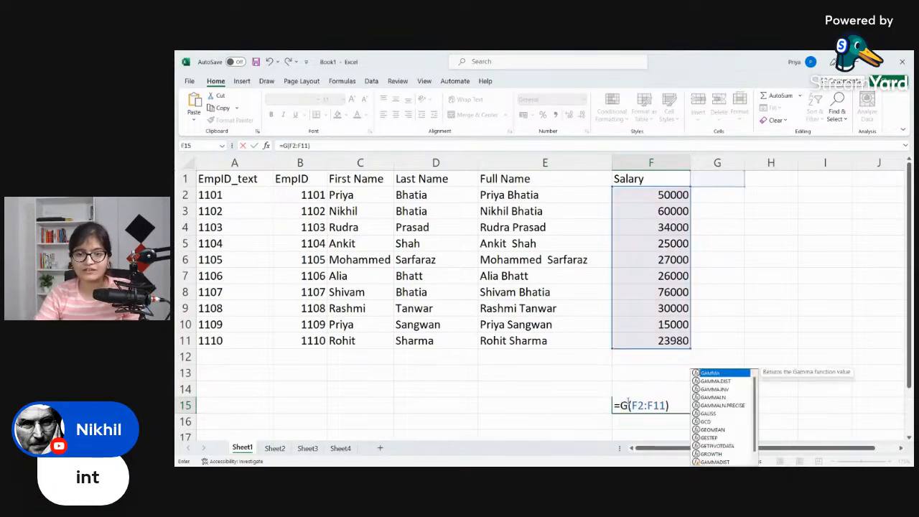
text(SUM)
key(Return)
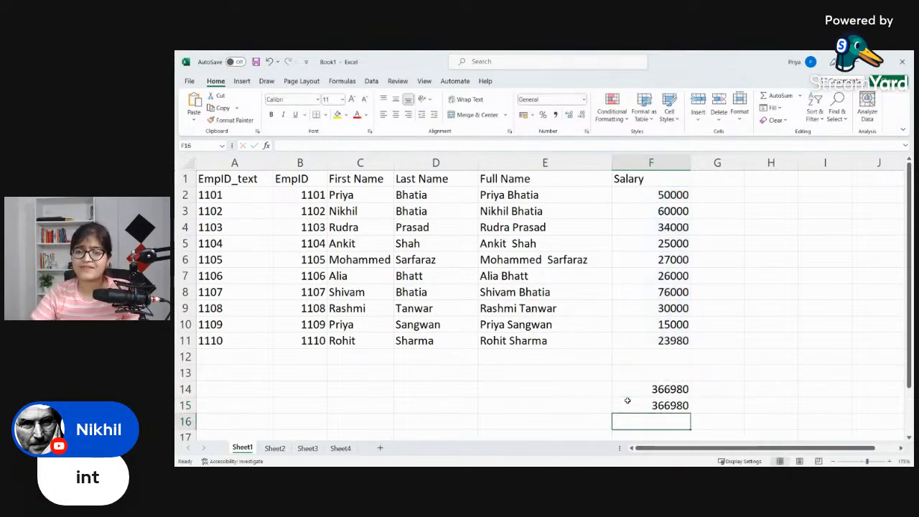
click(636, 191)
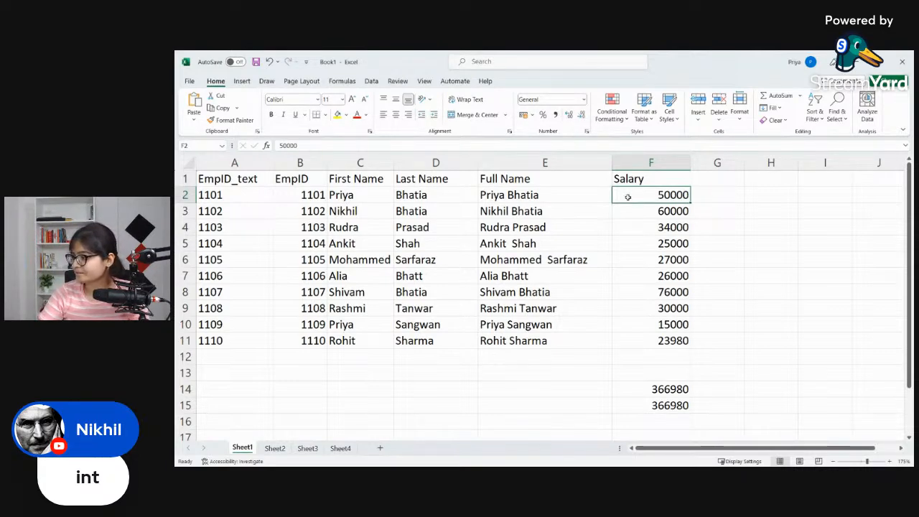
click(679, 404)
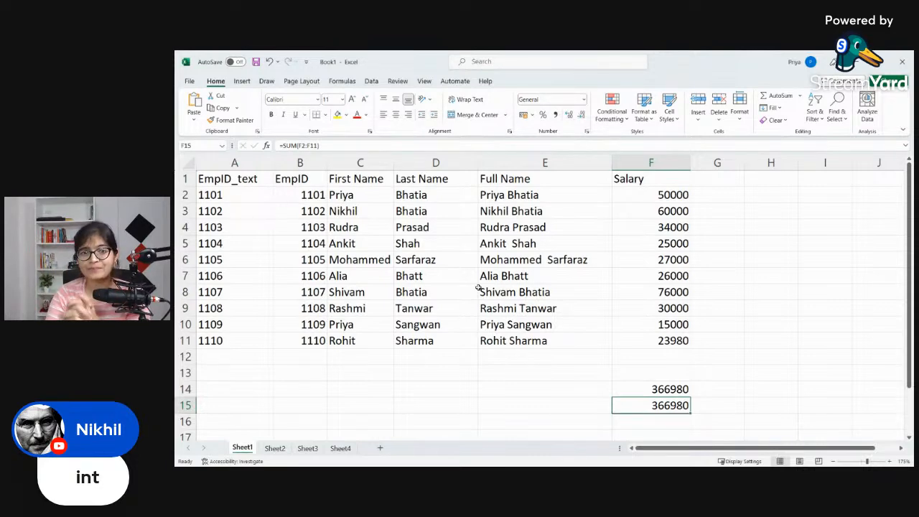
scroll(551, 289, down, 1)
scroll(656, 288, up, 1)
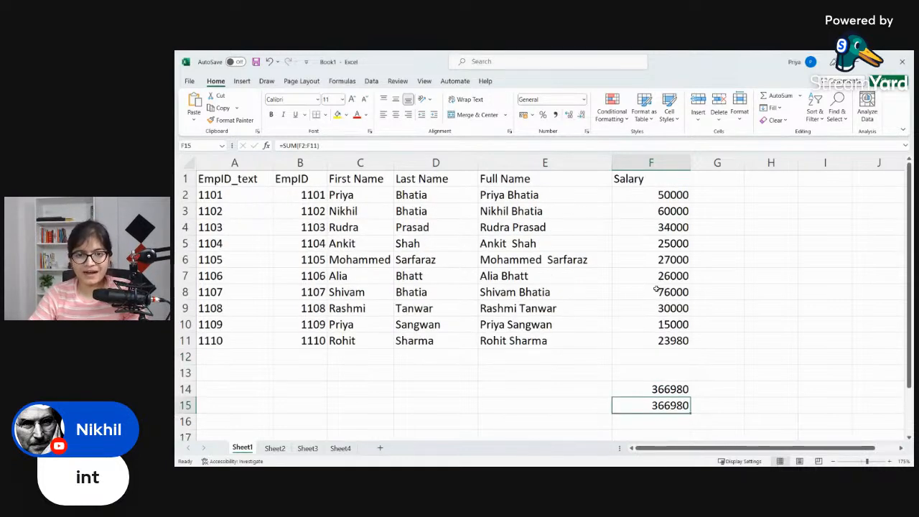
Step: Enter the same first name in both B17 and C17, below the salary totals
scroll(657, 288, down, 2)
click(306, 341)
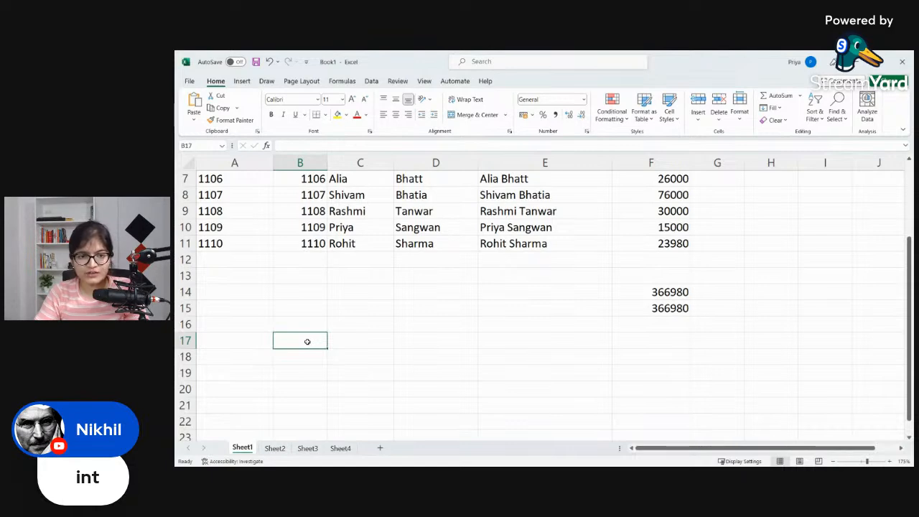
text(Priya)
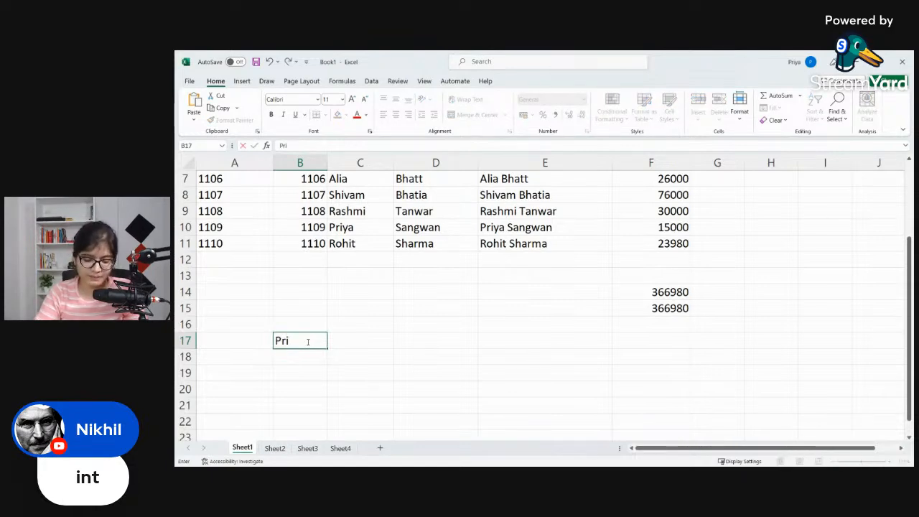
key(Tab)
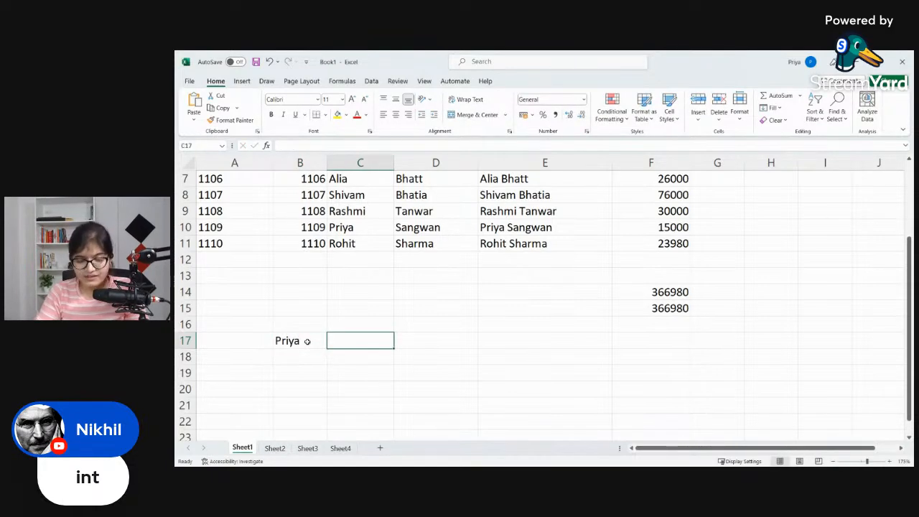
text(Priya)
key(Tab)
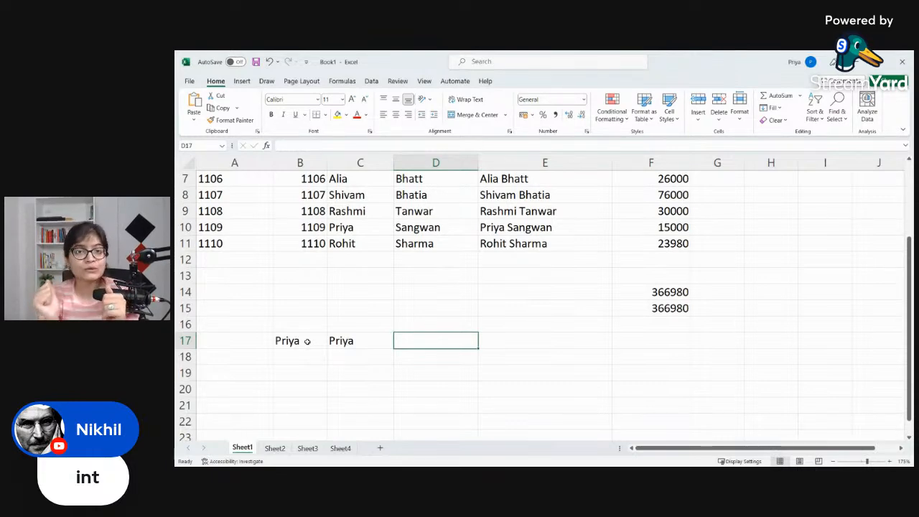
Step: Compare the two names in row 17 by entering =EXACT(B17,C17) in D17
text(=)
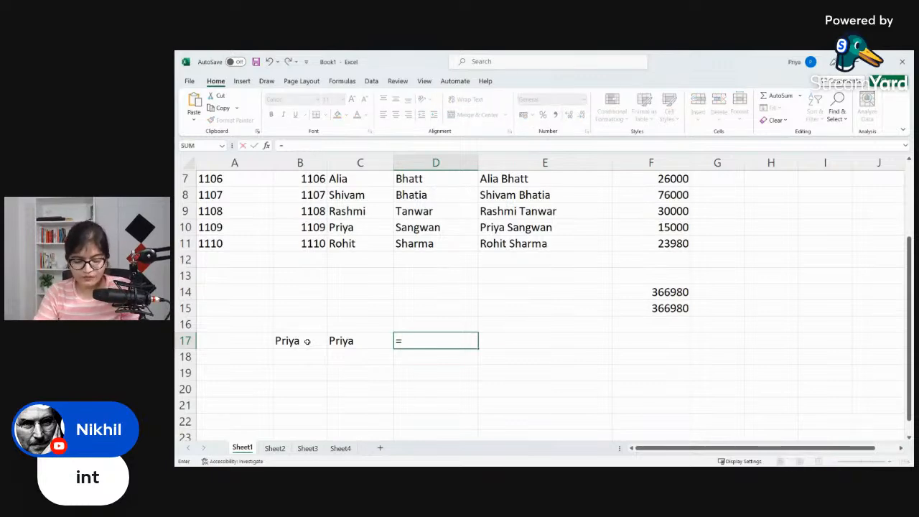
text(EXACT))
key(BackSpace)
text(()
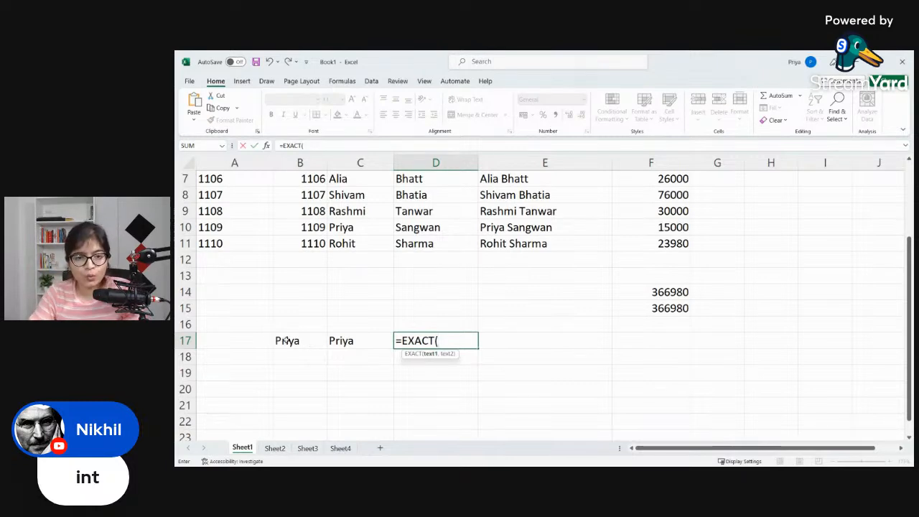
click(279, 341)
text(,)
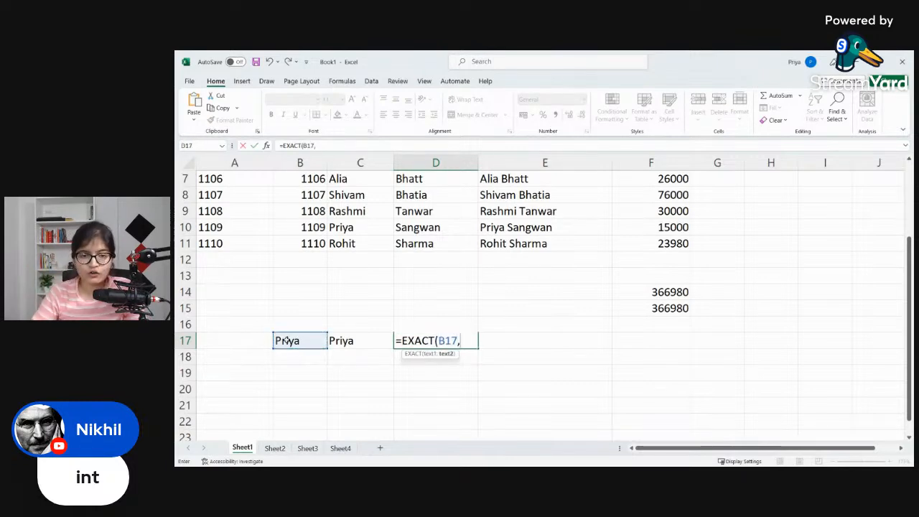
click(332, 342)
text())
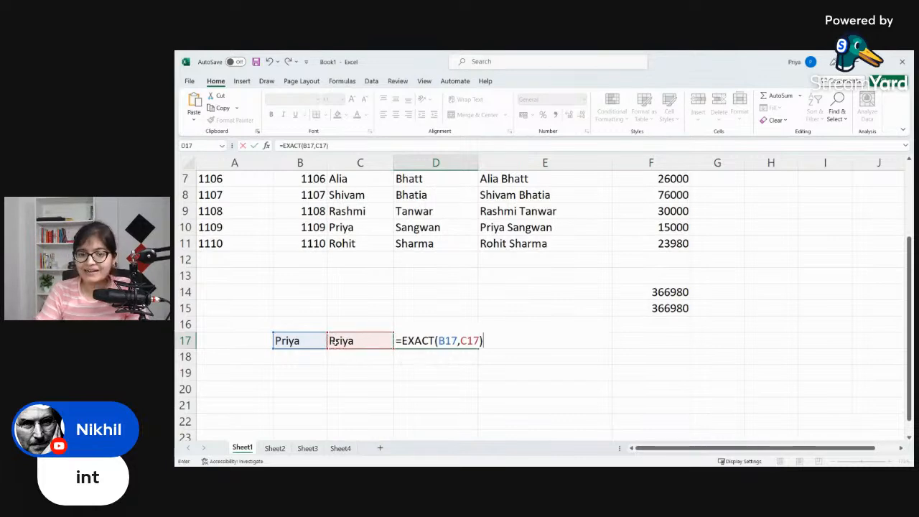
key(Return)
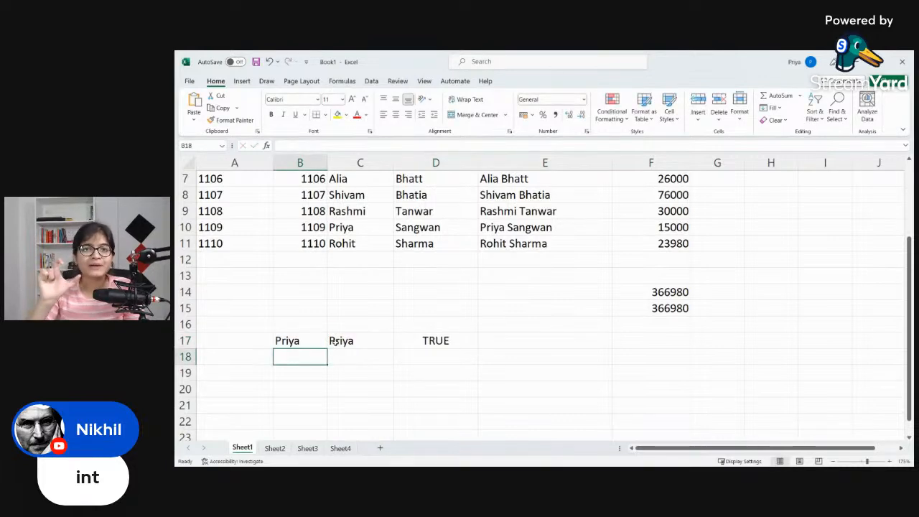
Step: Label the comparison column by entering Exact - Boolean in D16
scroll(336, 342, up, 2)
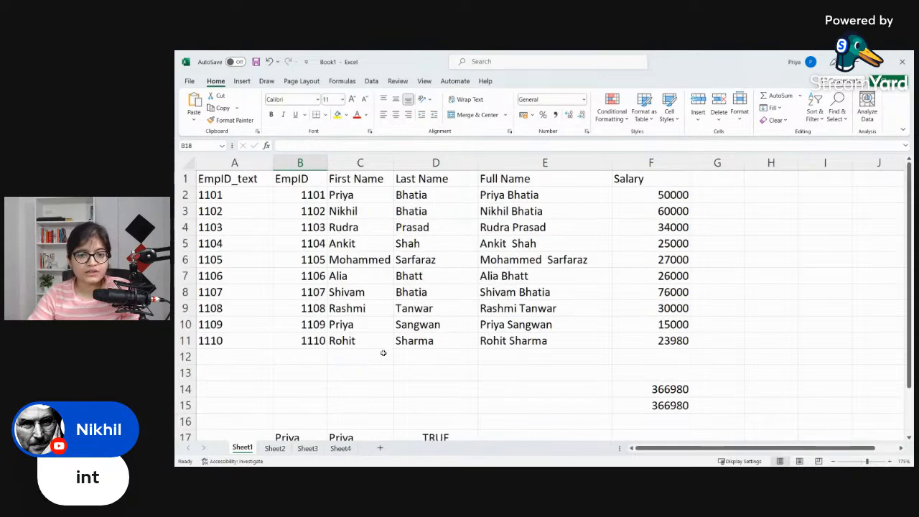
scroll(379, 349, down, 1)
click(442, 375)
text(Exact)
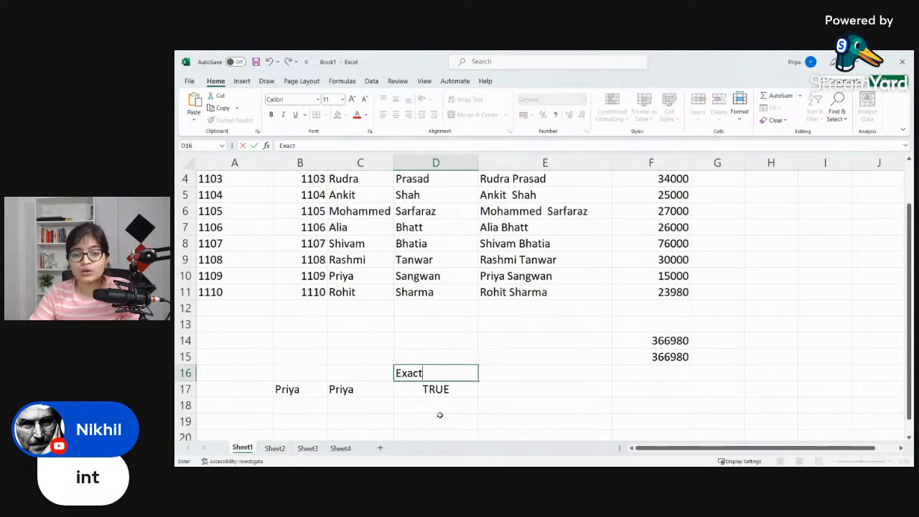
key(Return)
click(448, 374)
double_click(448, 374)
text(- Boolean)
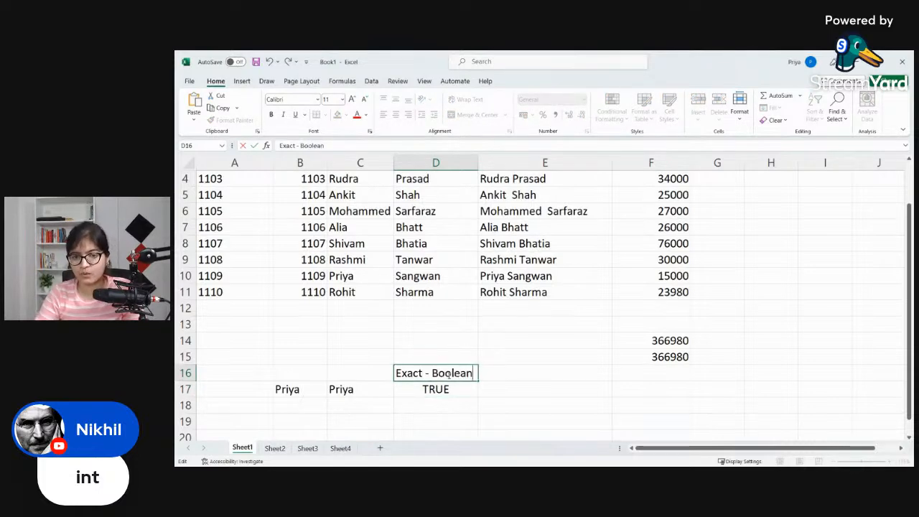
key(Return)
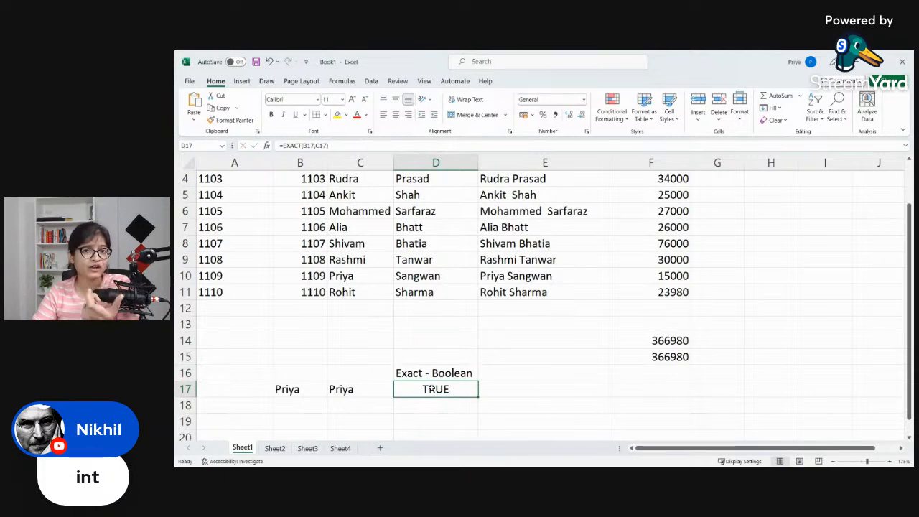
Step: Enter the first name from row 17 in B18 and a misspelling without its second letter in C18
scroll(433, 391, down, 2)
click(306, 307)
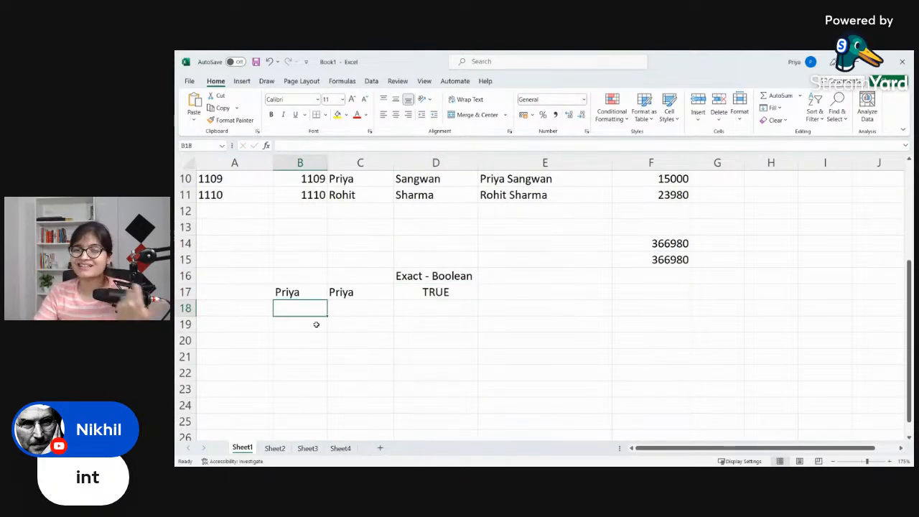
text(Priya)
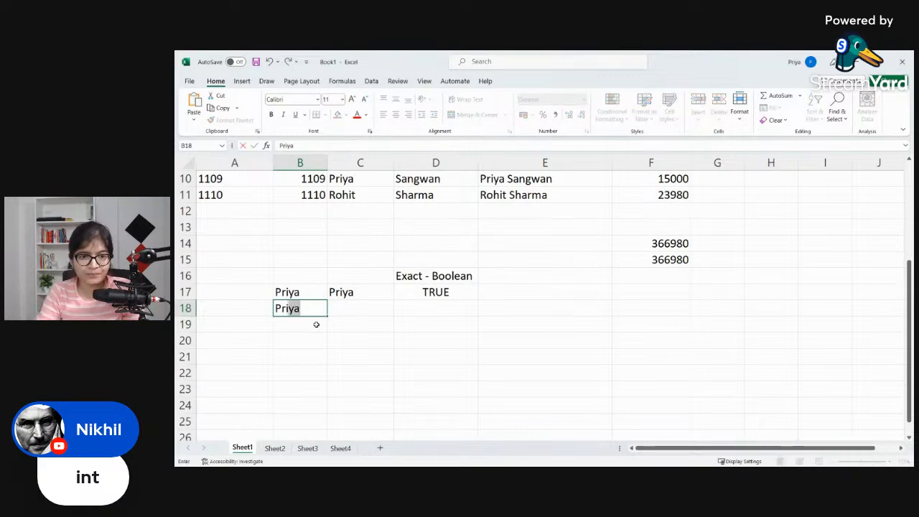
key(Tab)
text(P)
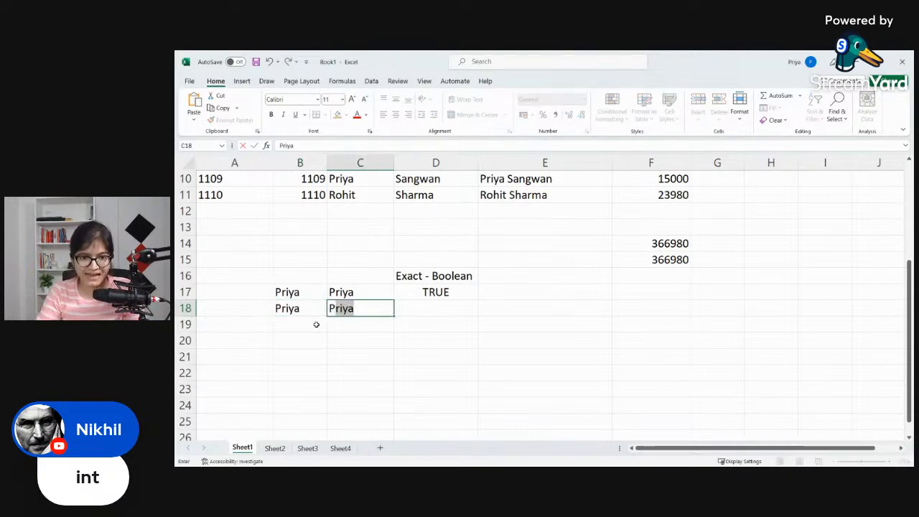
text(iya)
key(Tab)
Step: Compare the two names in row 18 by entering an EXACT formula for B18 and C18 in D18
text(=EXACT()
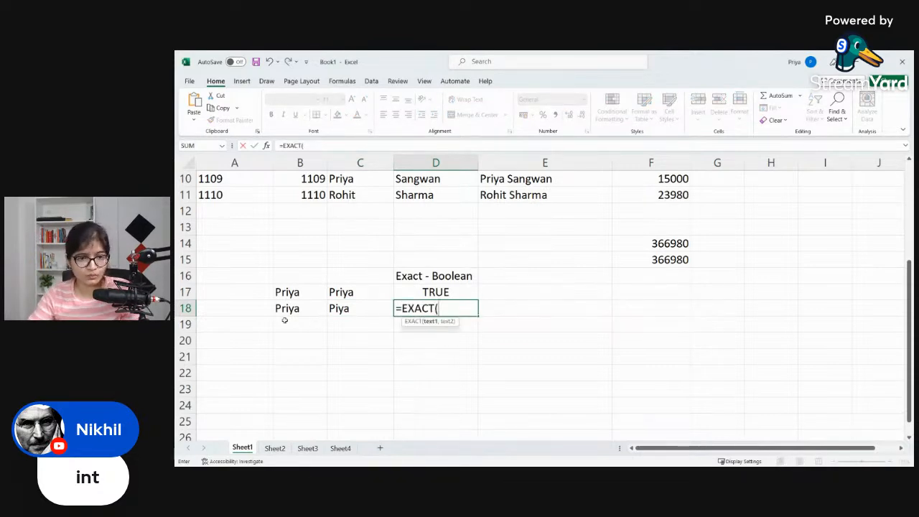
click(288, 308)
text(,)
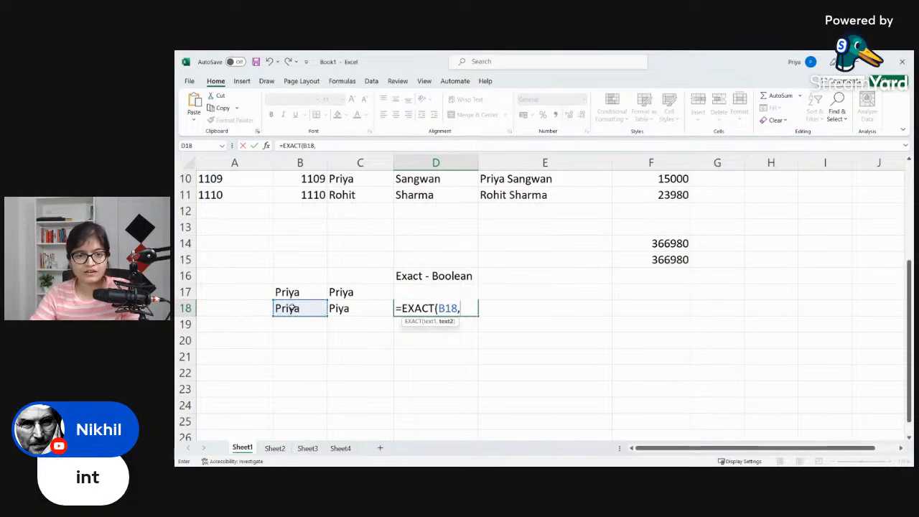
click(339, 308)
key(Return)
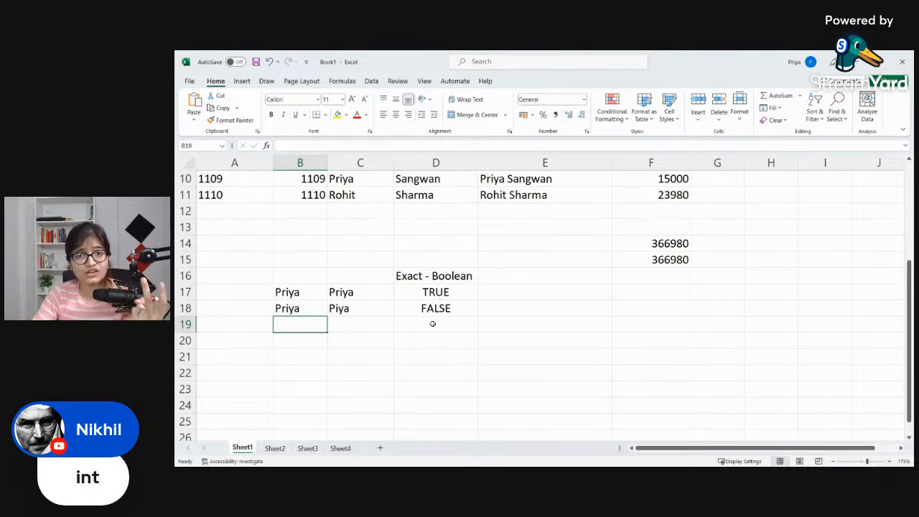
Step: Examine the CONCATENATE formula behind the full name in E2, leaving it unedited
scroll(432, 323, up, 1)
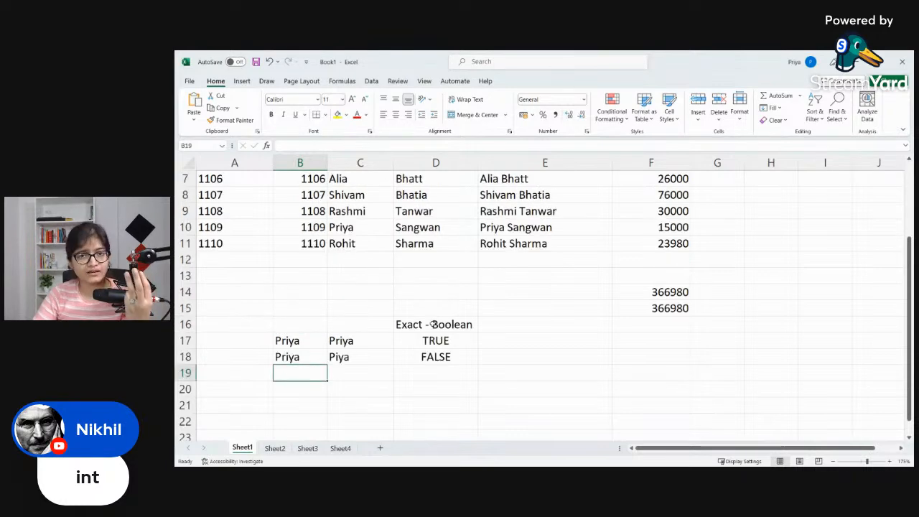
scroll(433, 324, up, 2)
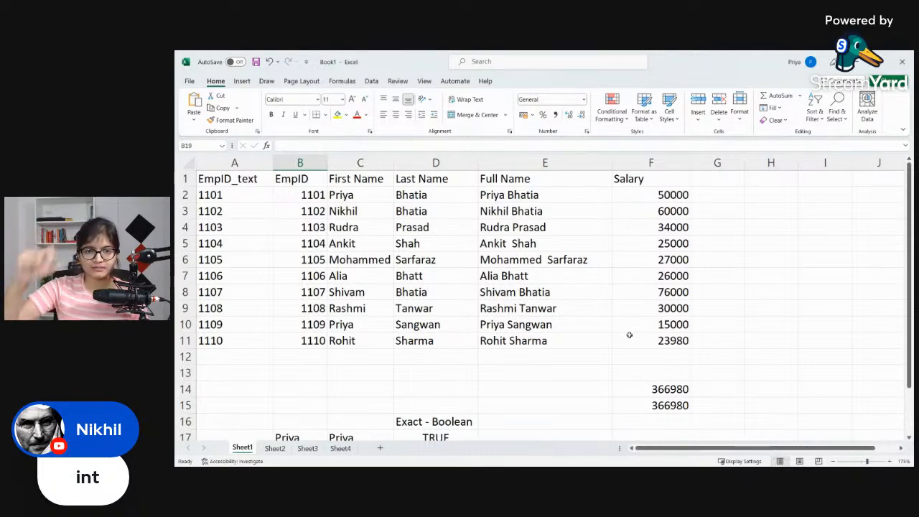
double_click(579, 193)
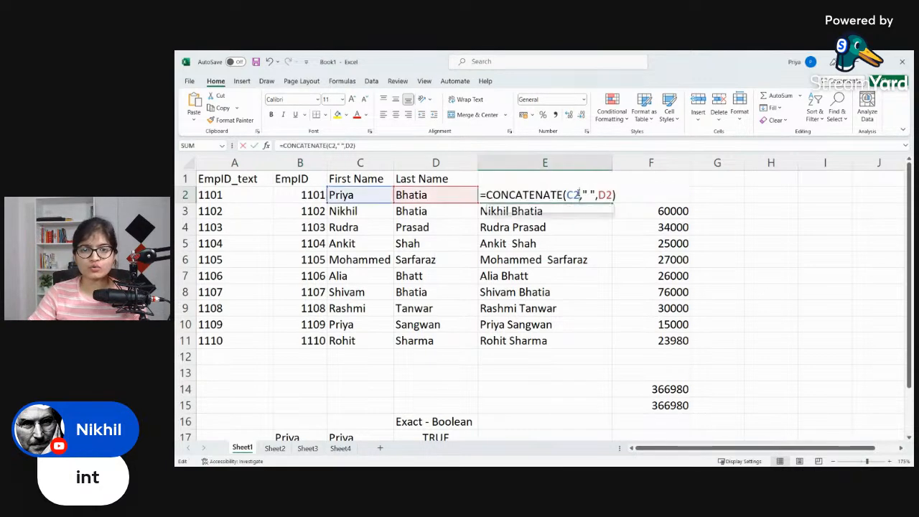
click(624, 224)
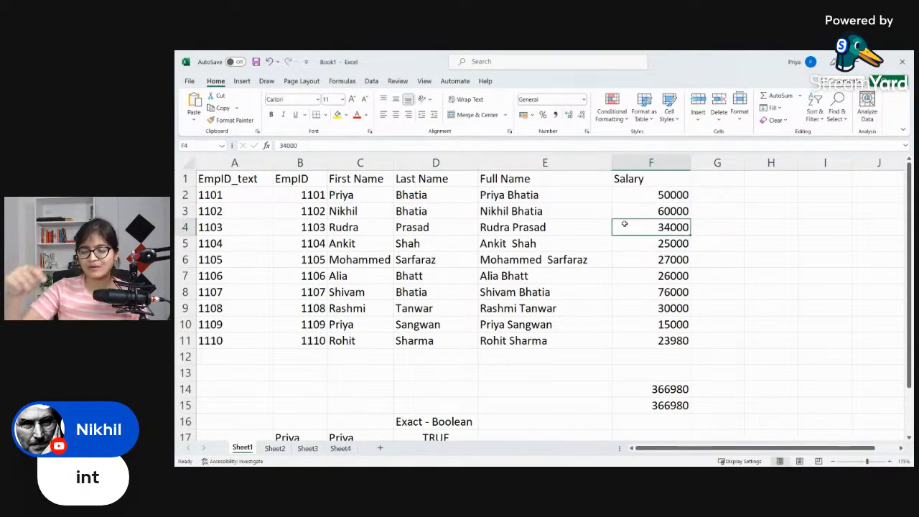